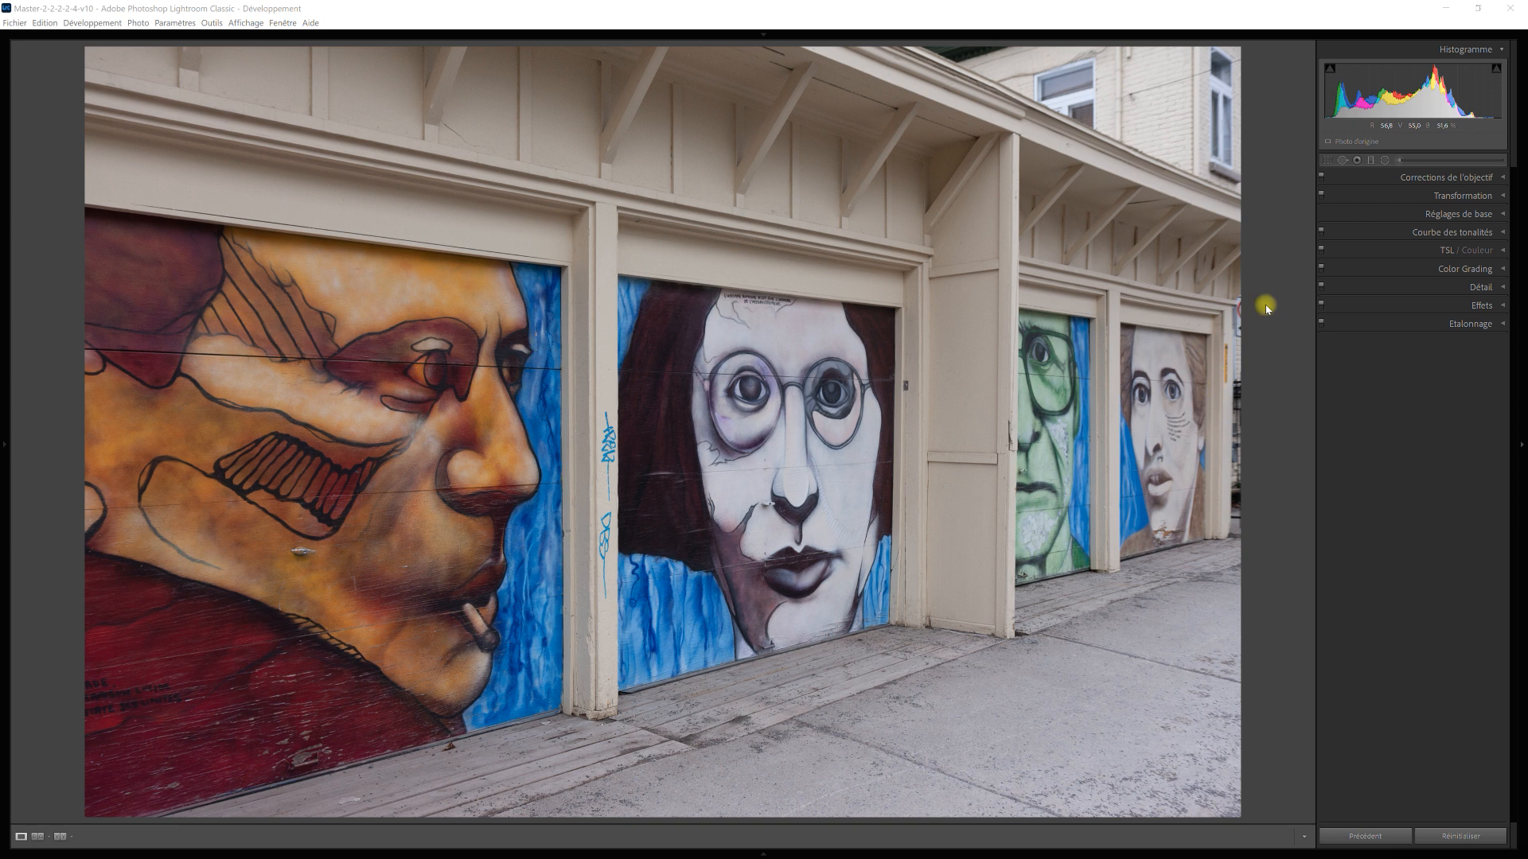
Crop a thin strip off the photo's right edge using a custom aspect ratio and apply the crop.
{"action": "left_click", "coordinate": [1327, 160]}
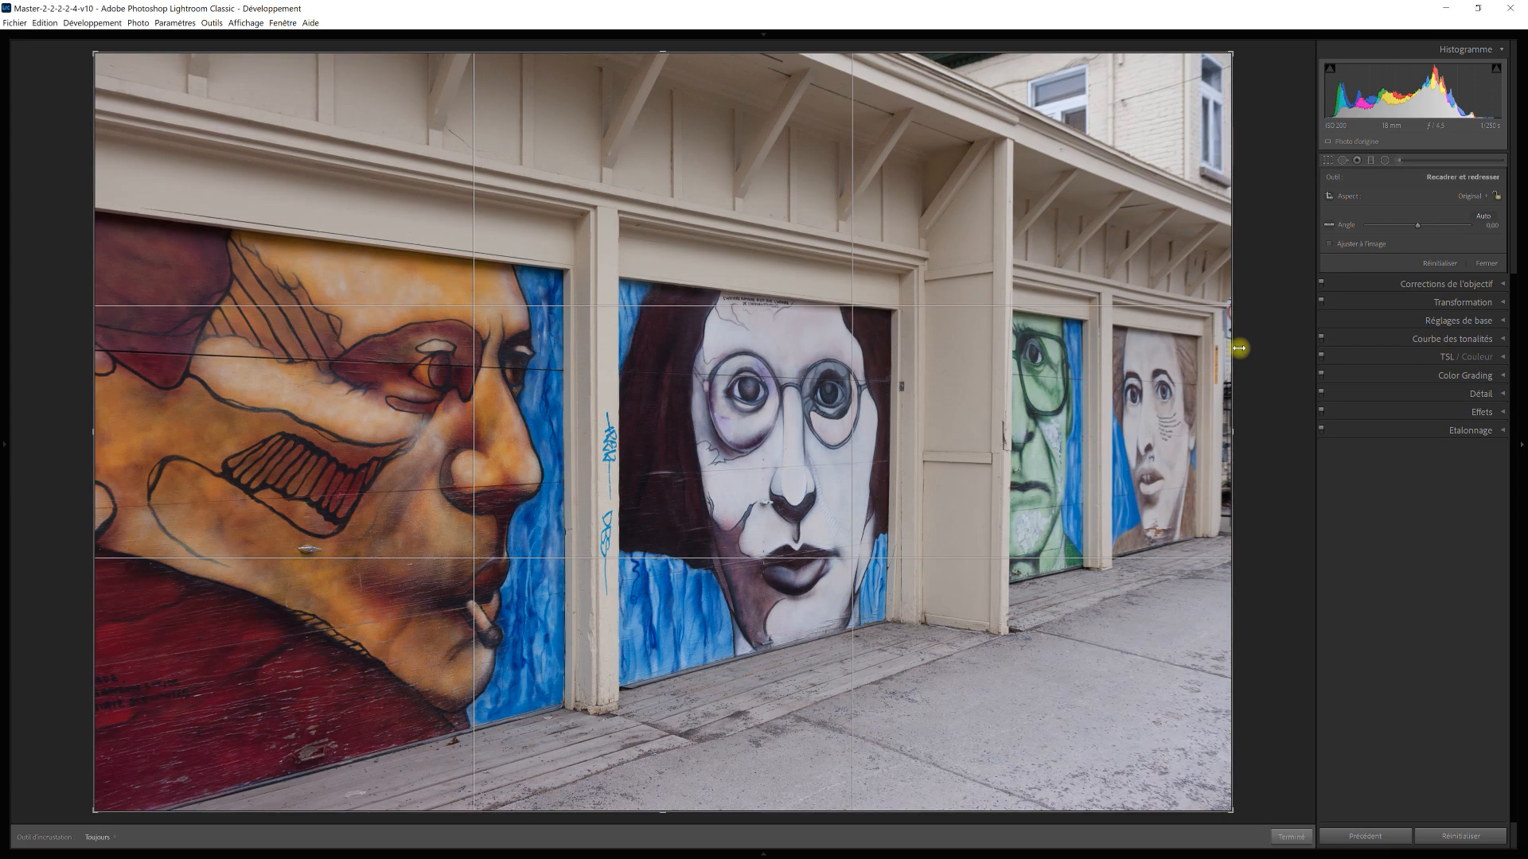
{"action": "left_click_drag", "start_coordinate": [1227, 430], "coordinate": [1226, 430]}
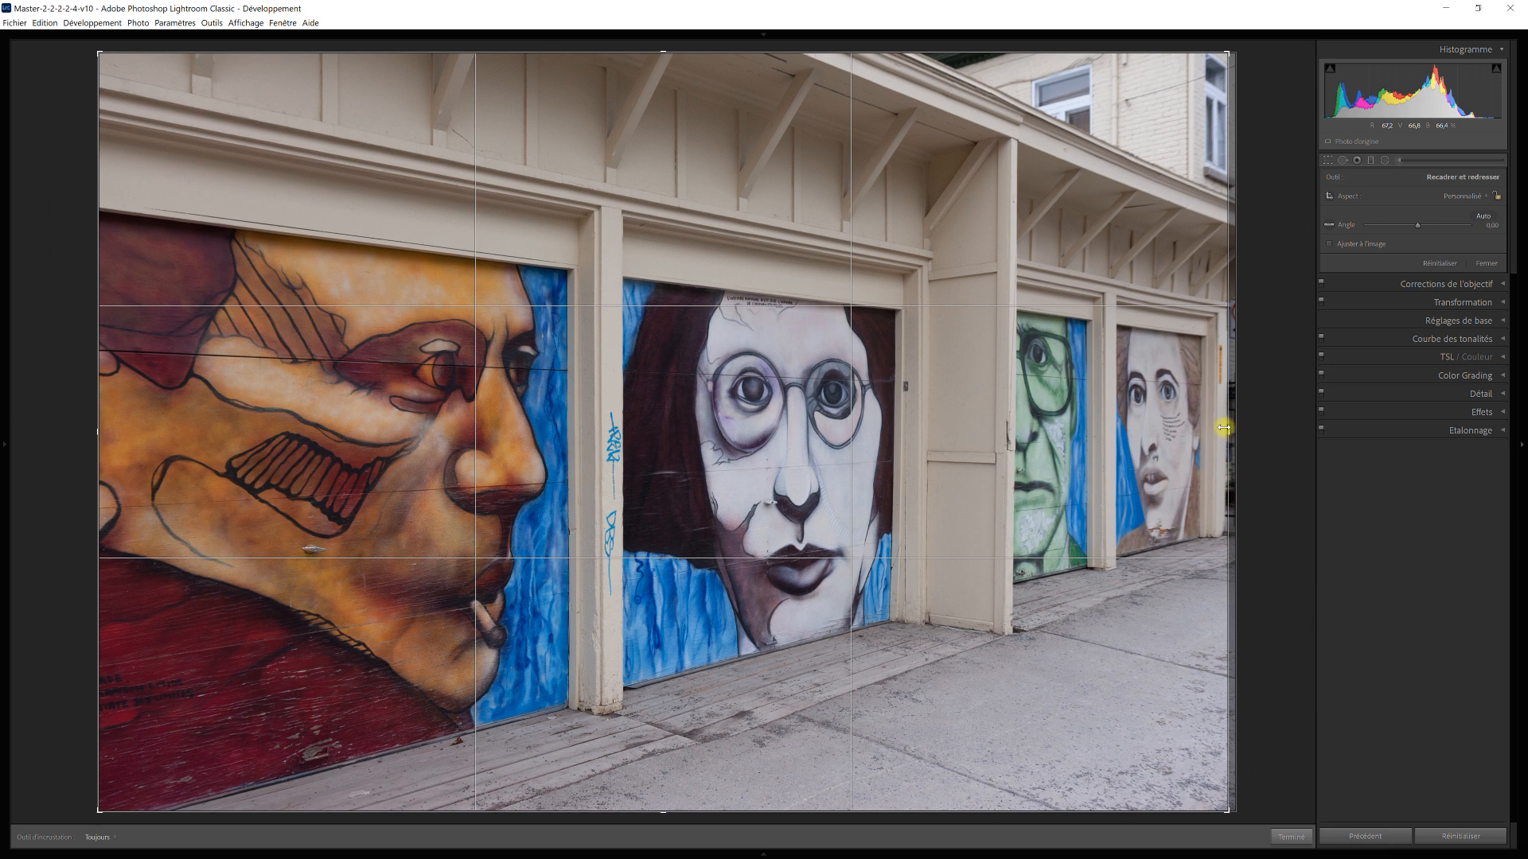
{"action": "key", "text": "Return"}
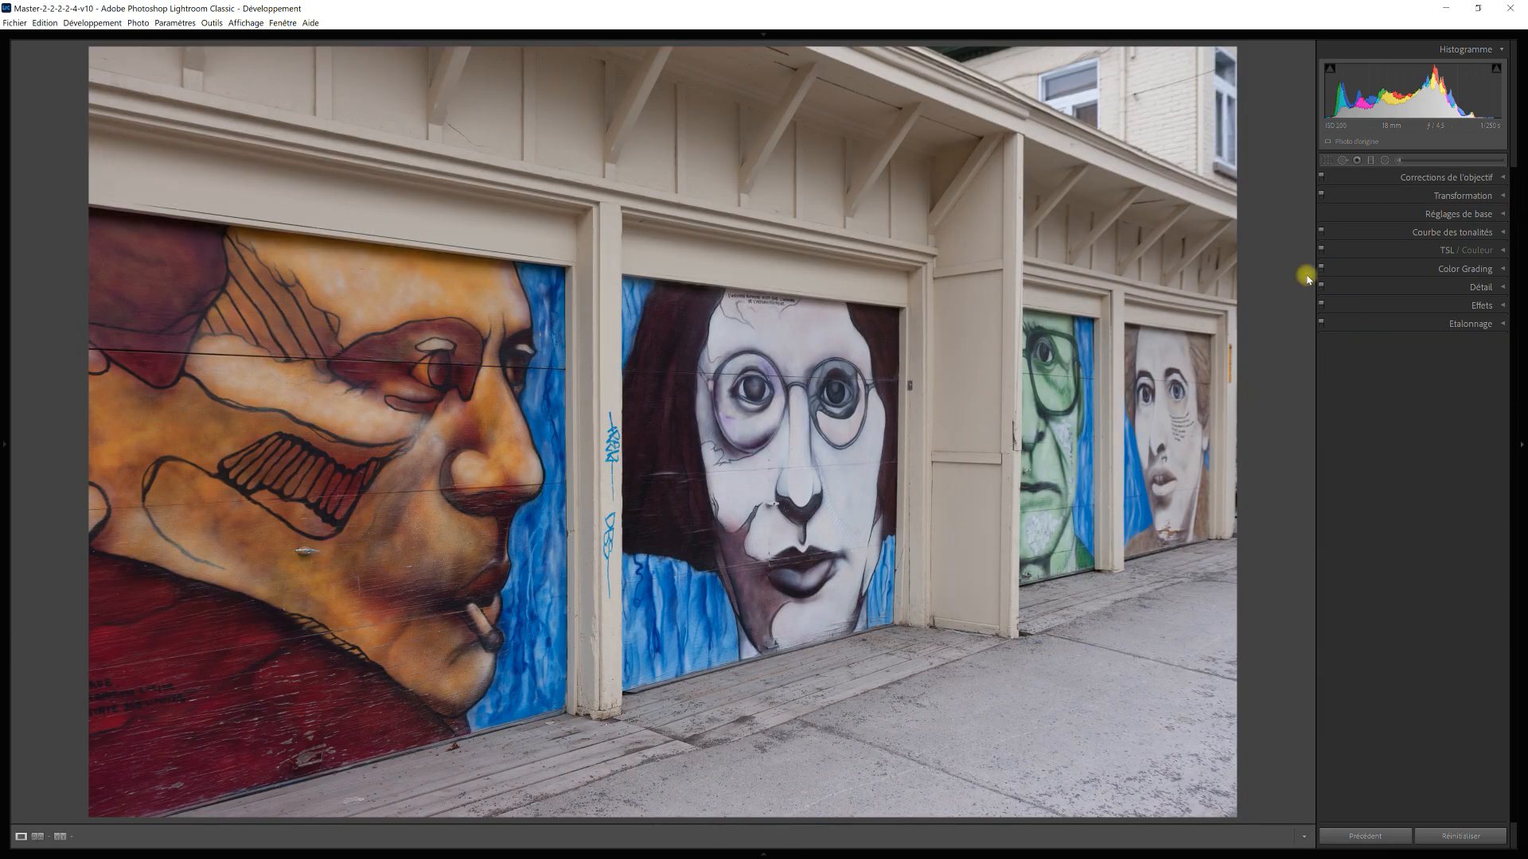
{"action": "left_click", "coordinate": [1329, 162]}
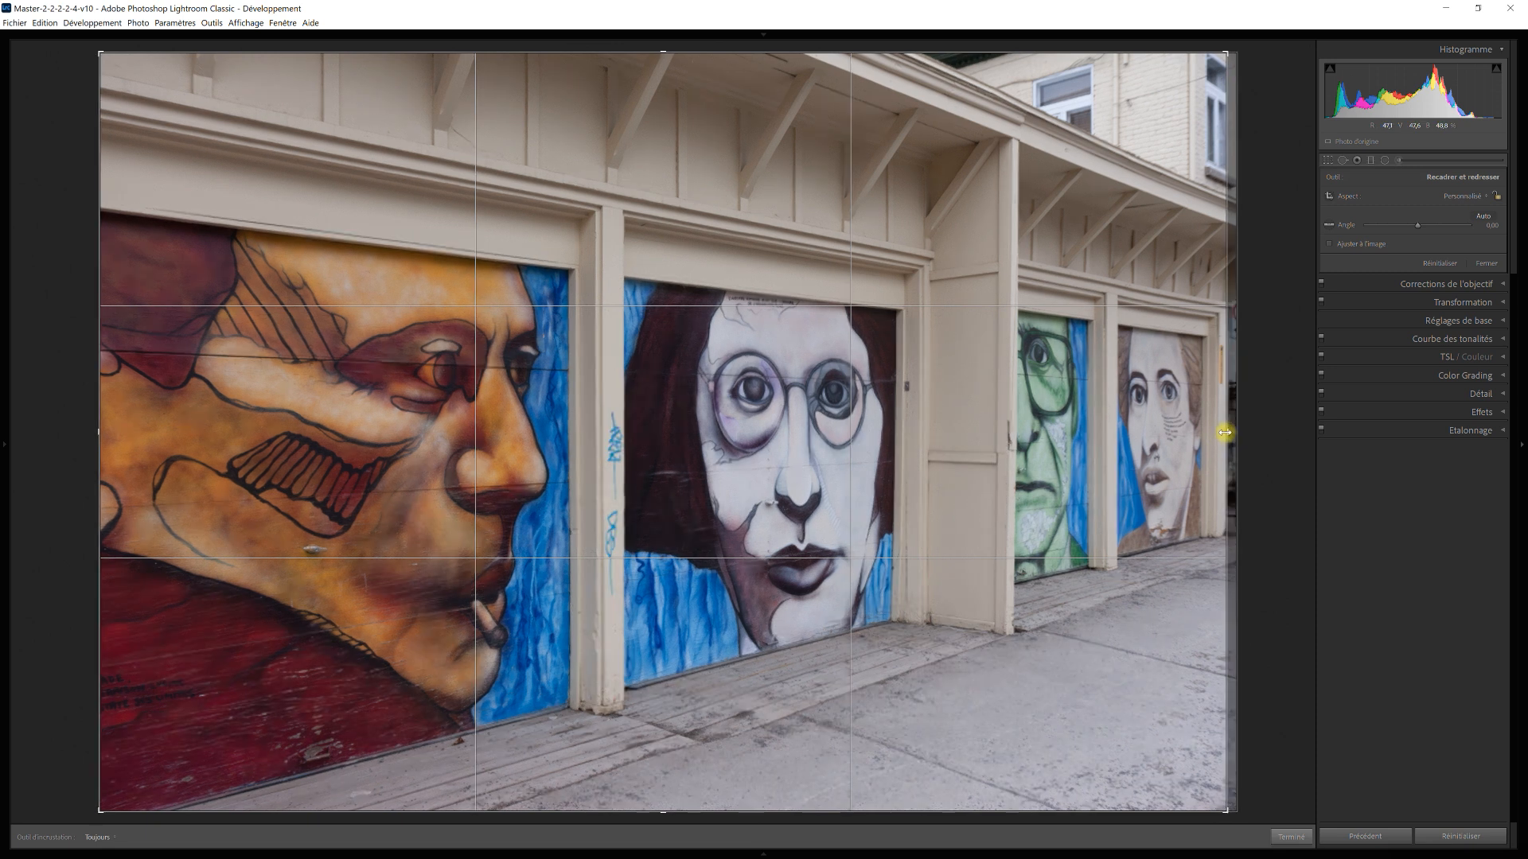
{"action": "key", "text": "Return"}
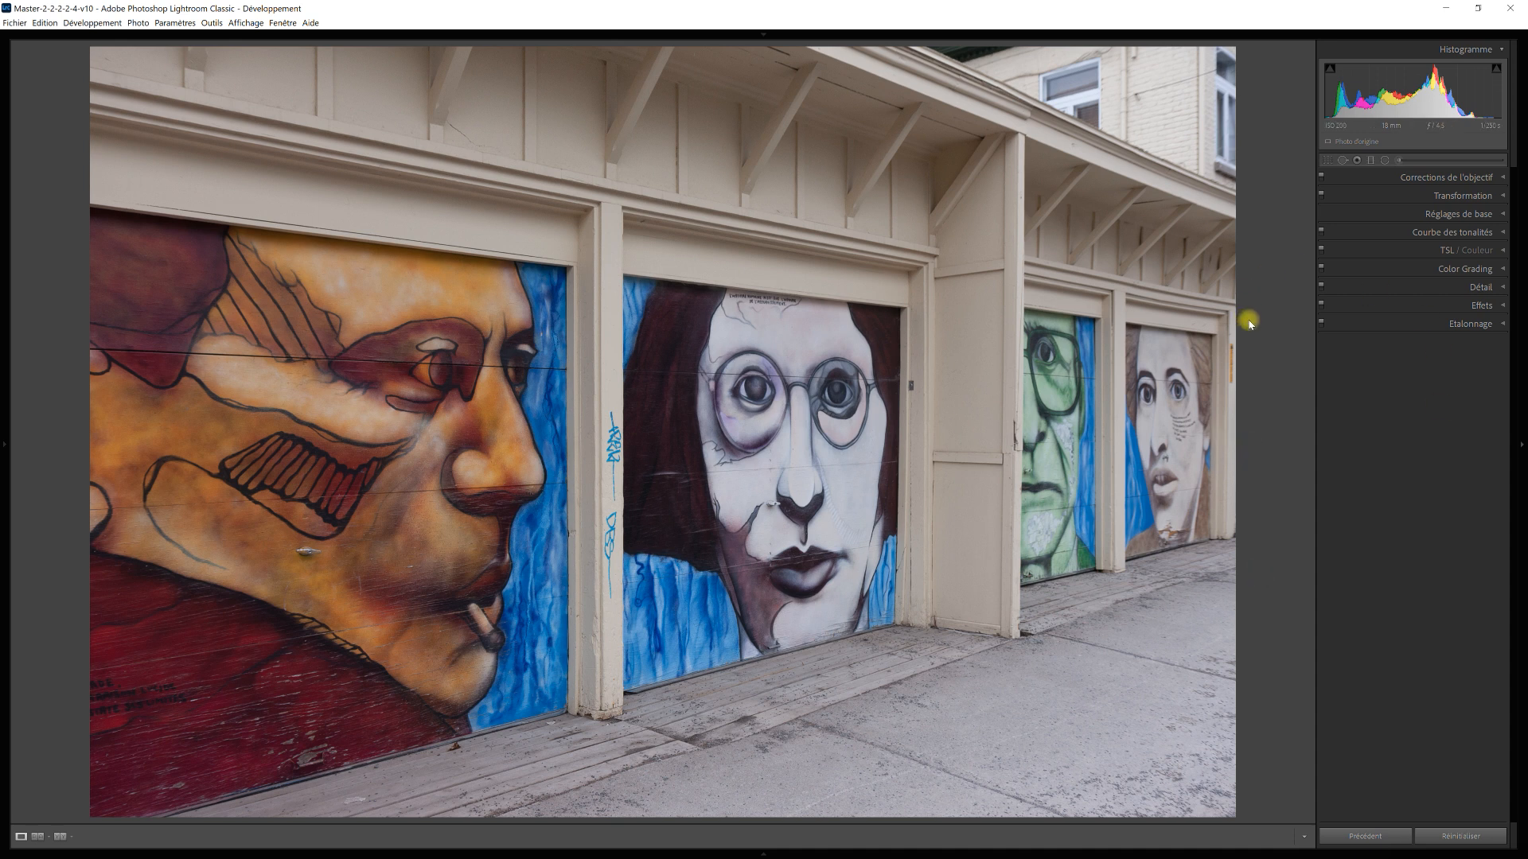
Set the exposure to +0.20, raise the contrast slightly, and set the highlights to -57 and the shadows to +32.
{"action": "left_click", "coordinate": [1503, 215]}
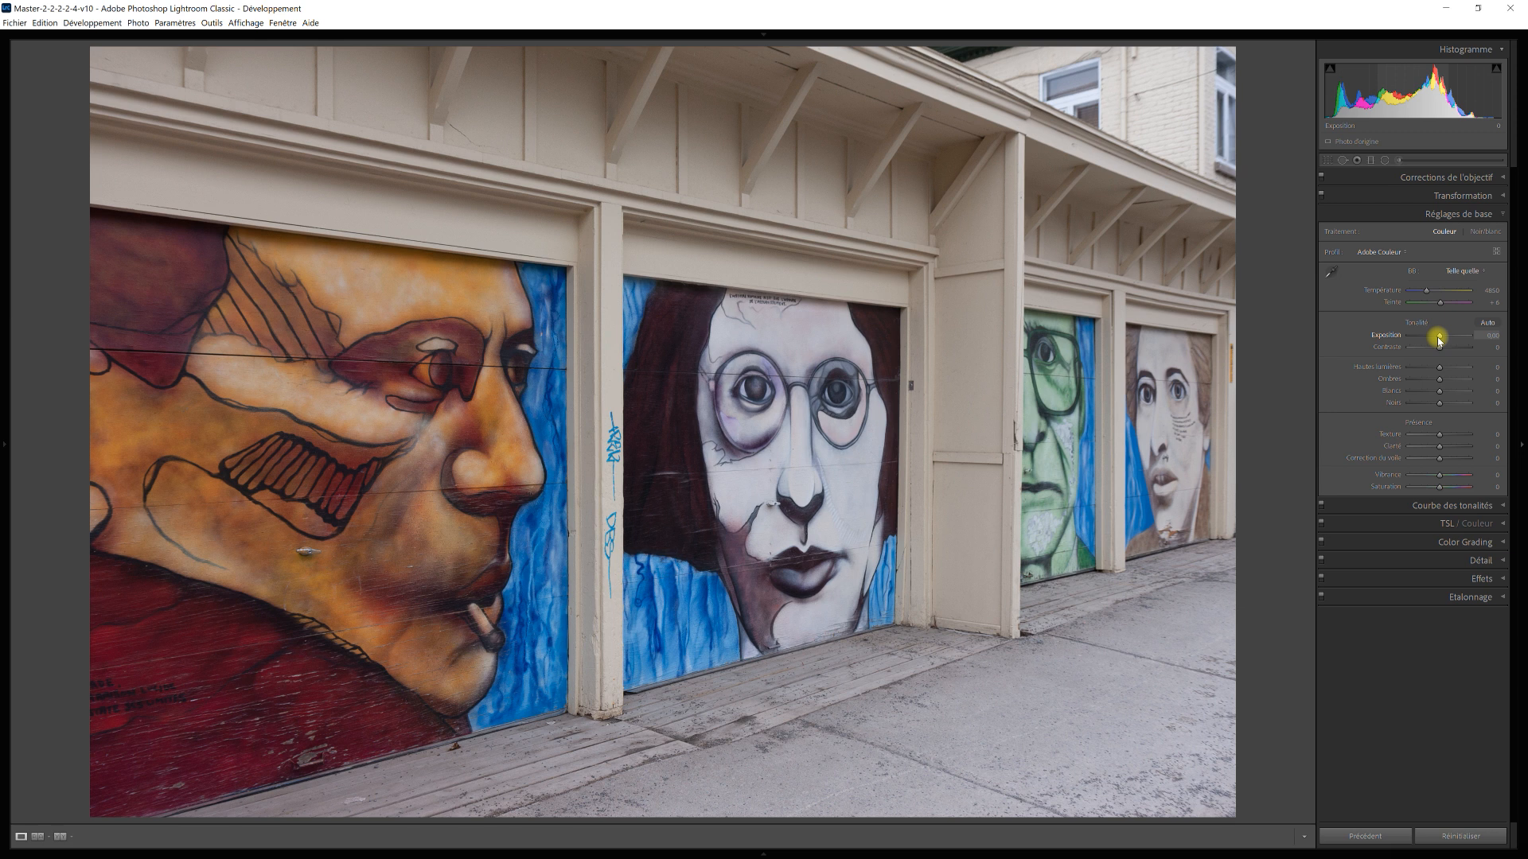
{"action": "left_click_drag", "start_coordinate": [1439, 341], "coordinate": [1440, 340]}
{"action": "left_click", "coordinate": [1488, 335]}
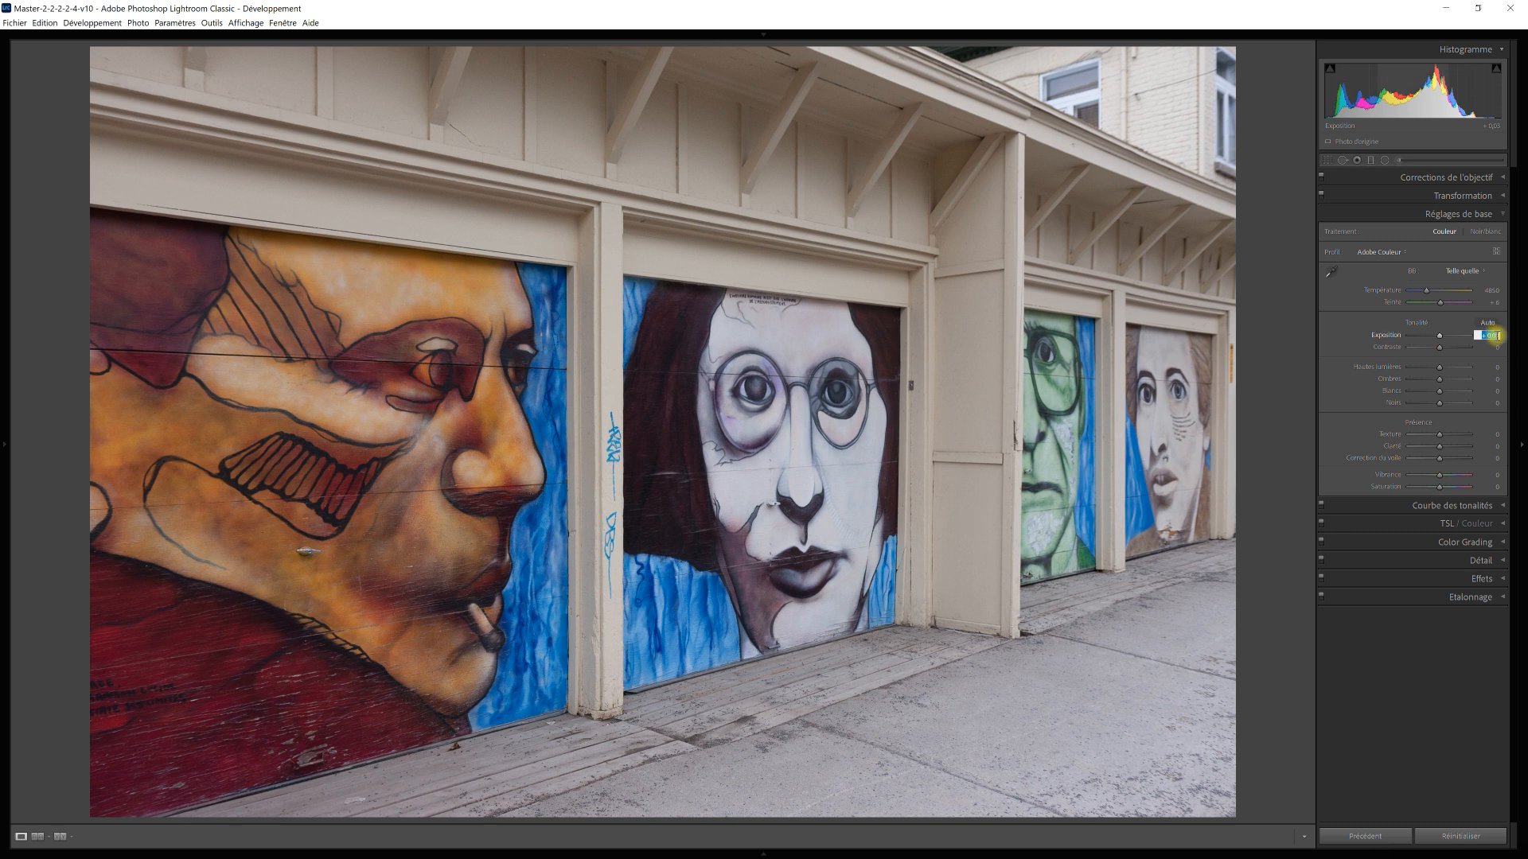
{"action": "type", "text": "0,20"}
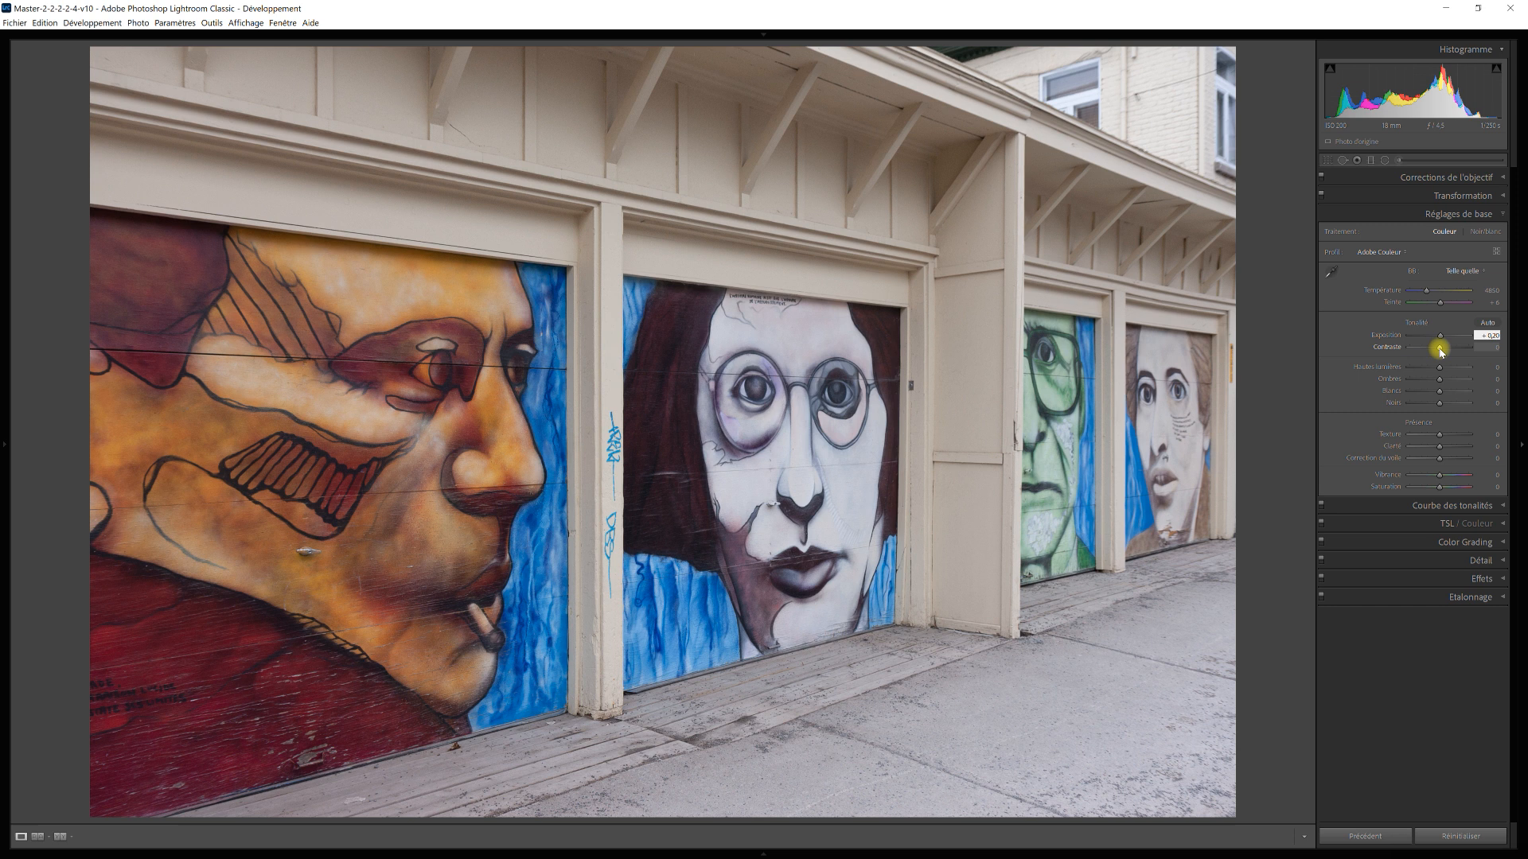
{"action": "left_click_drag", "start_coordinate": [1437, 346], "coordinate": [1443, 351]}
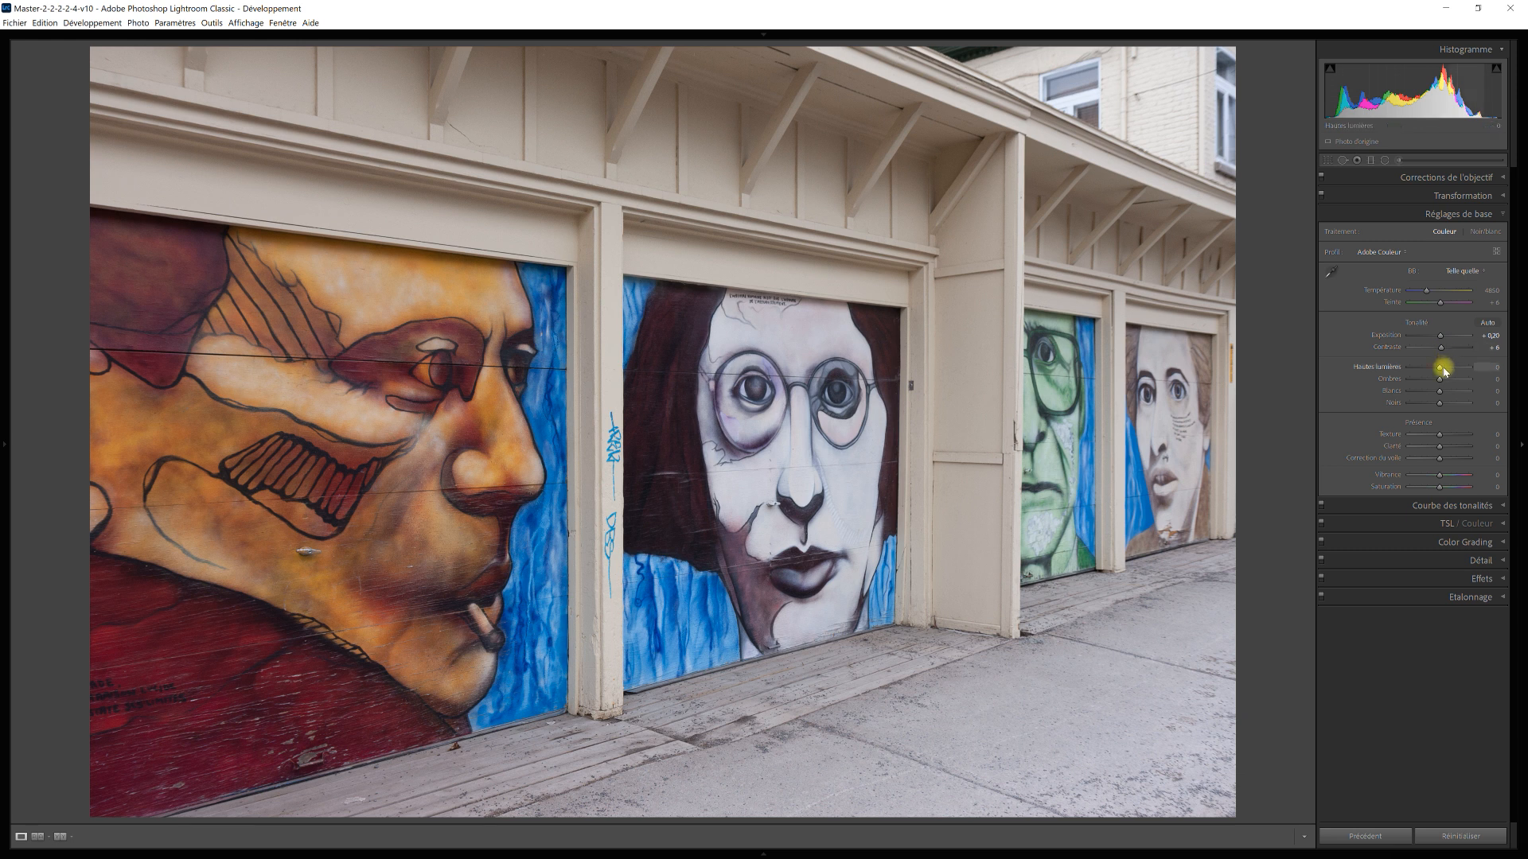
{"action": "left_click_drag", "start_coordinate": [1442, 370], "coordinate": [1426, 371]}
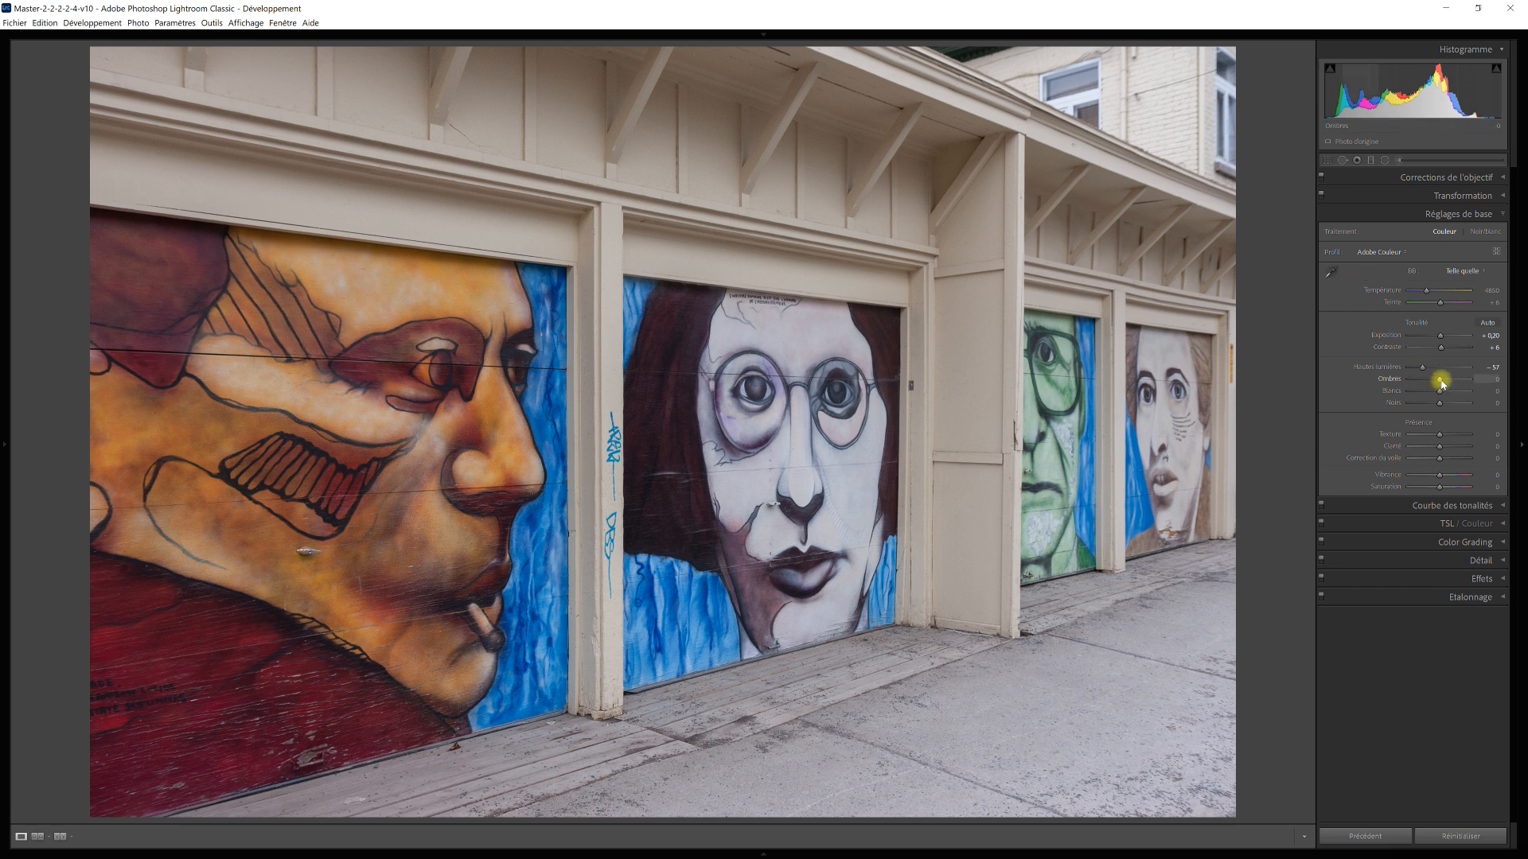
{"action": "left_click_drag", "start_coordinate": [1442, 383], "coordinate": [1450, 385]}
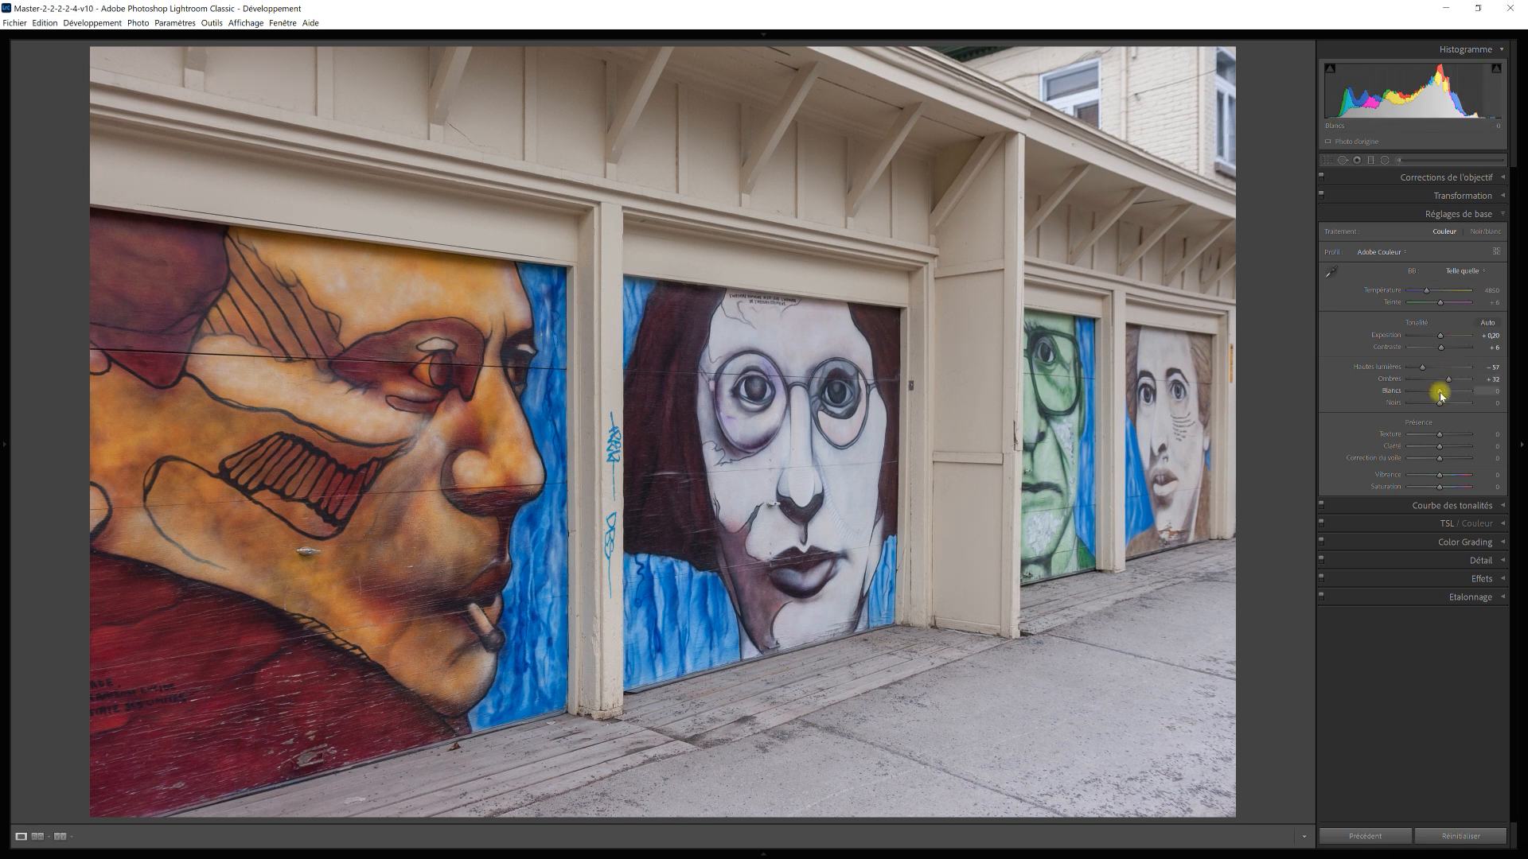
Set the whites to +45 and the blacks to about -48, checking both against the clipping preview.
{"action": "left_click_drag", "start_coordinate": [1441, 396], "coordinate": [1453, 392]}
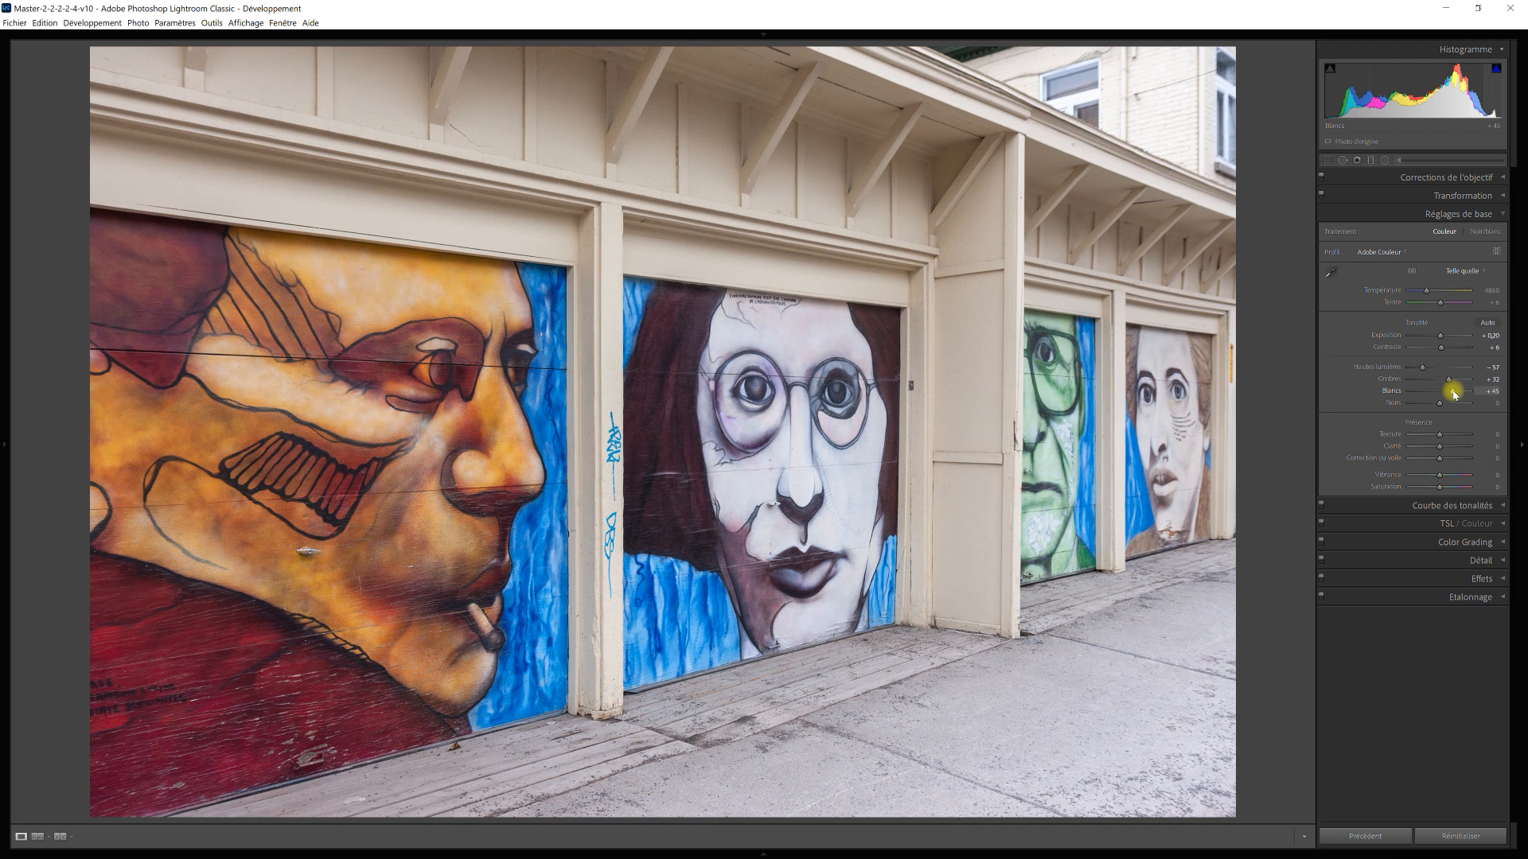
{"action": "left_click_drag", "start_coordinate": [1453, 392], "coordinate": [1454, 394]}
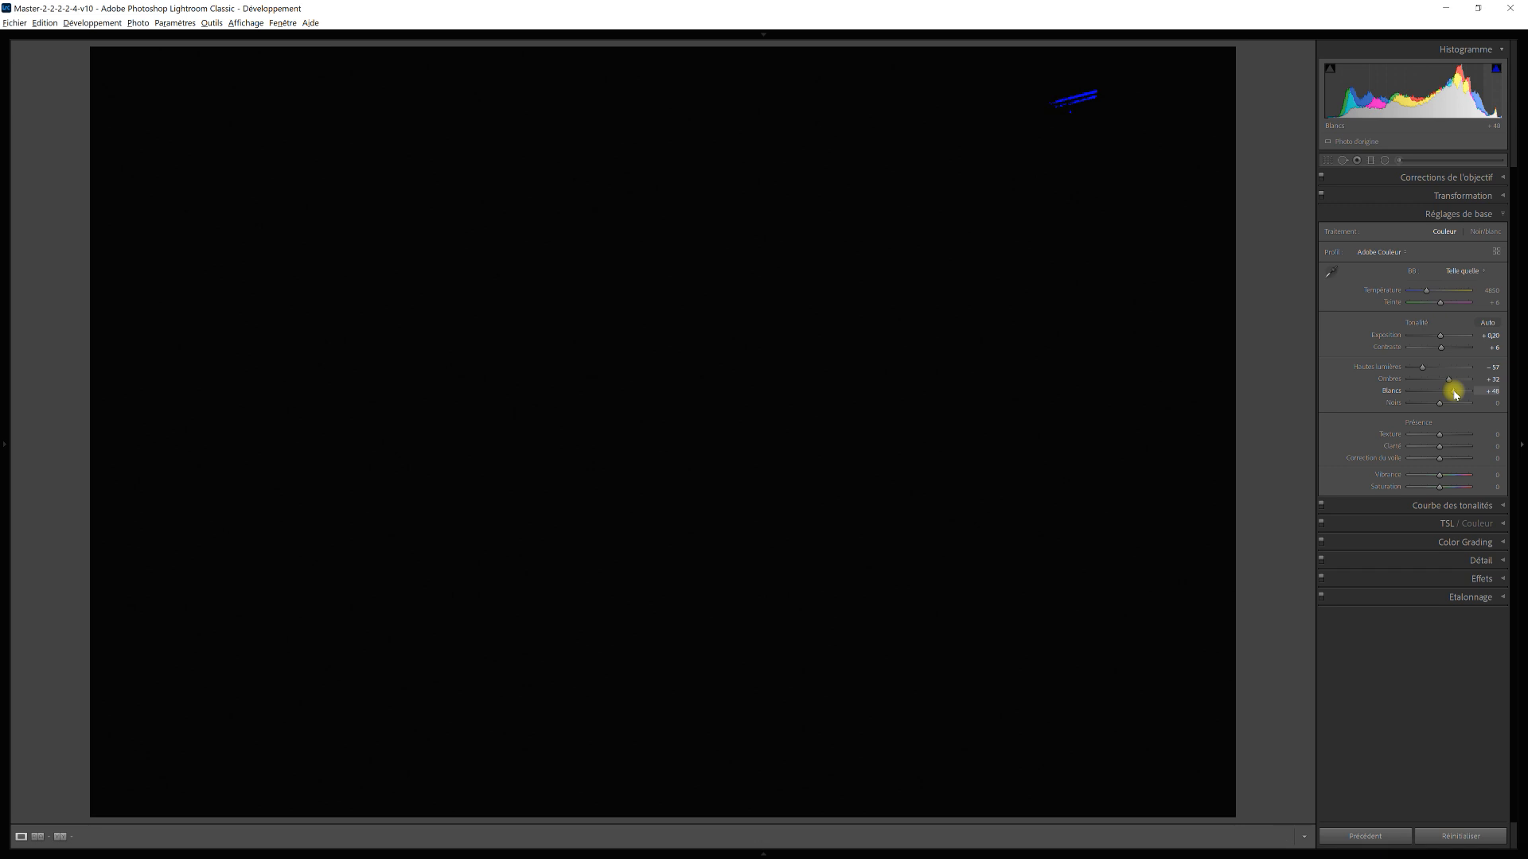
{"action": "left_click_drag", "start_coordinate": [1454, 393], "coordinate": [1453, 393]}
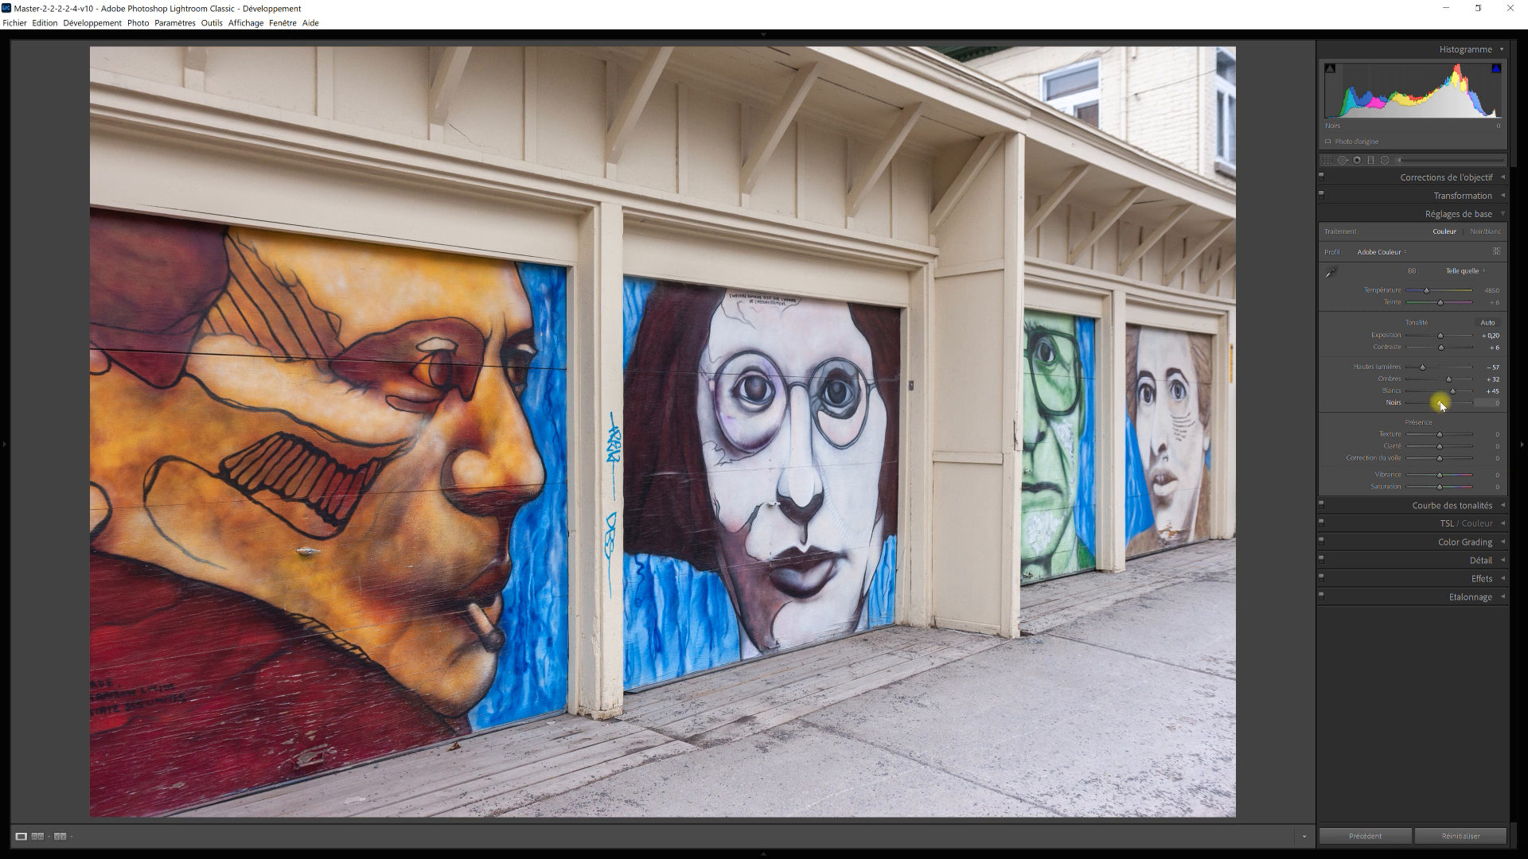
{"action": "key", "text": "alt"}
{"action": "left_click_drag", "start_coordinate": [1442, 404], "coordinate": [1429, 407]}
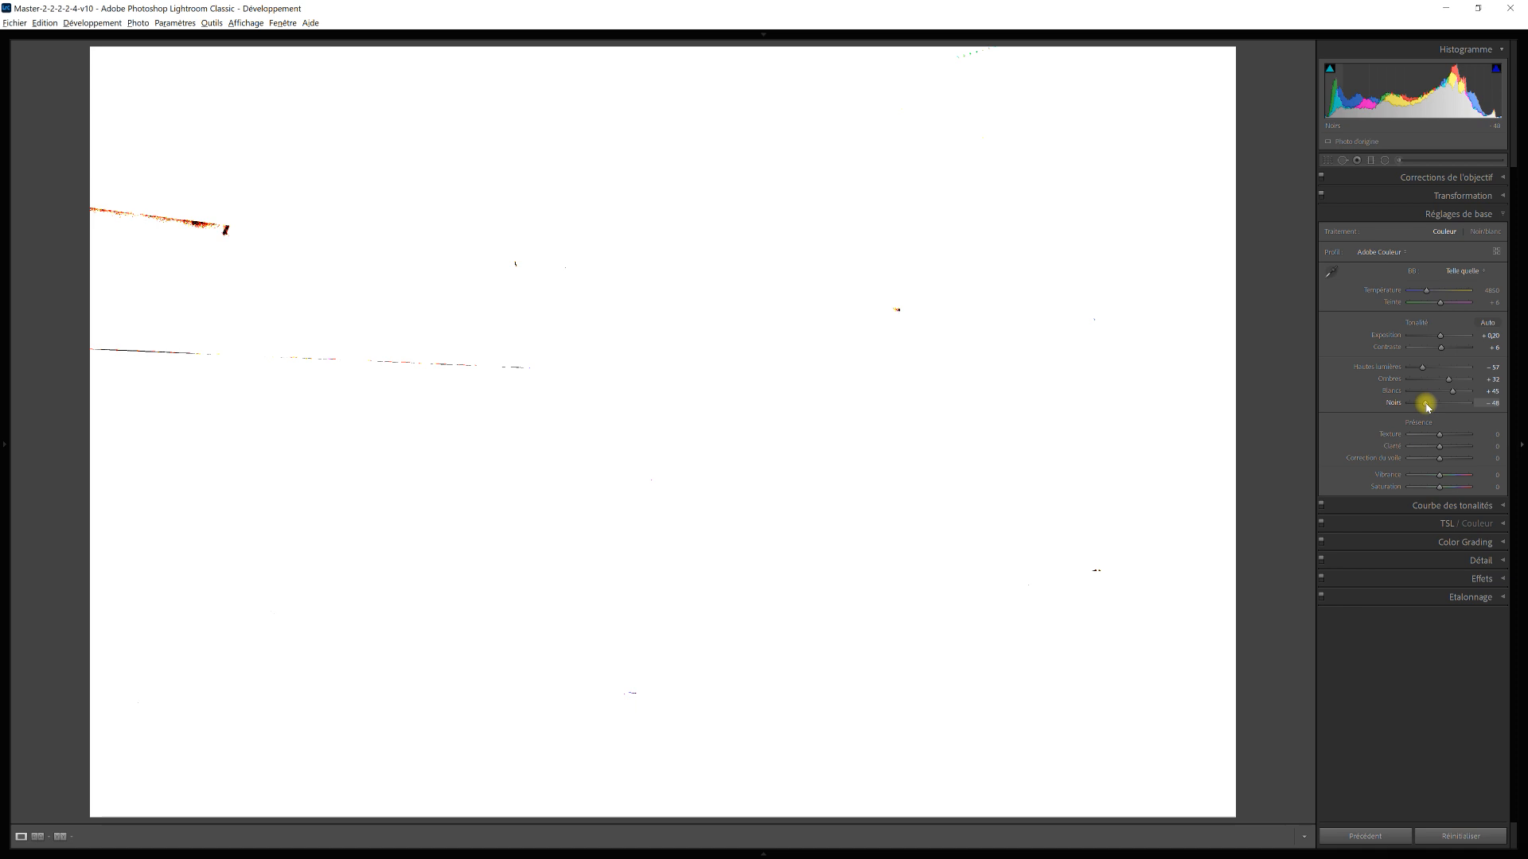
{"action": "left_click_drag", "start_coordinate": [1427, 406], "coordinate": [1427, 406]}
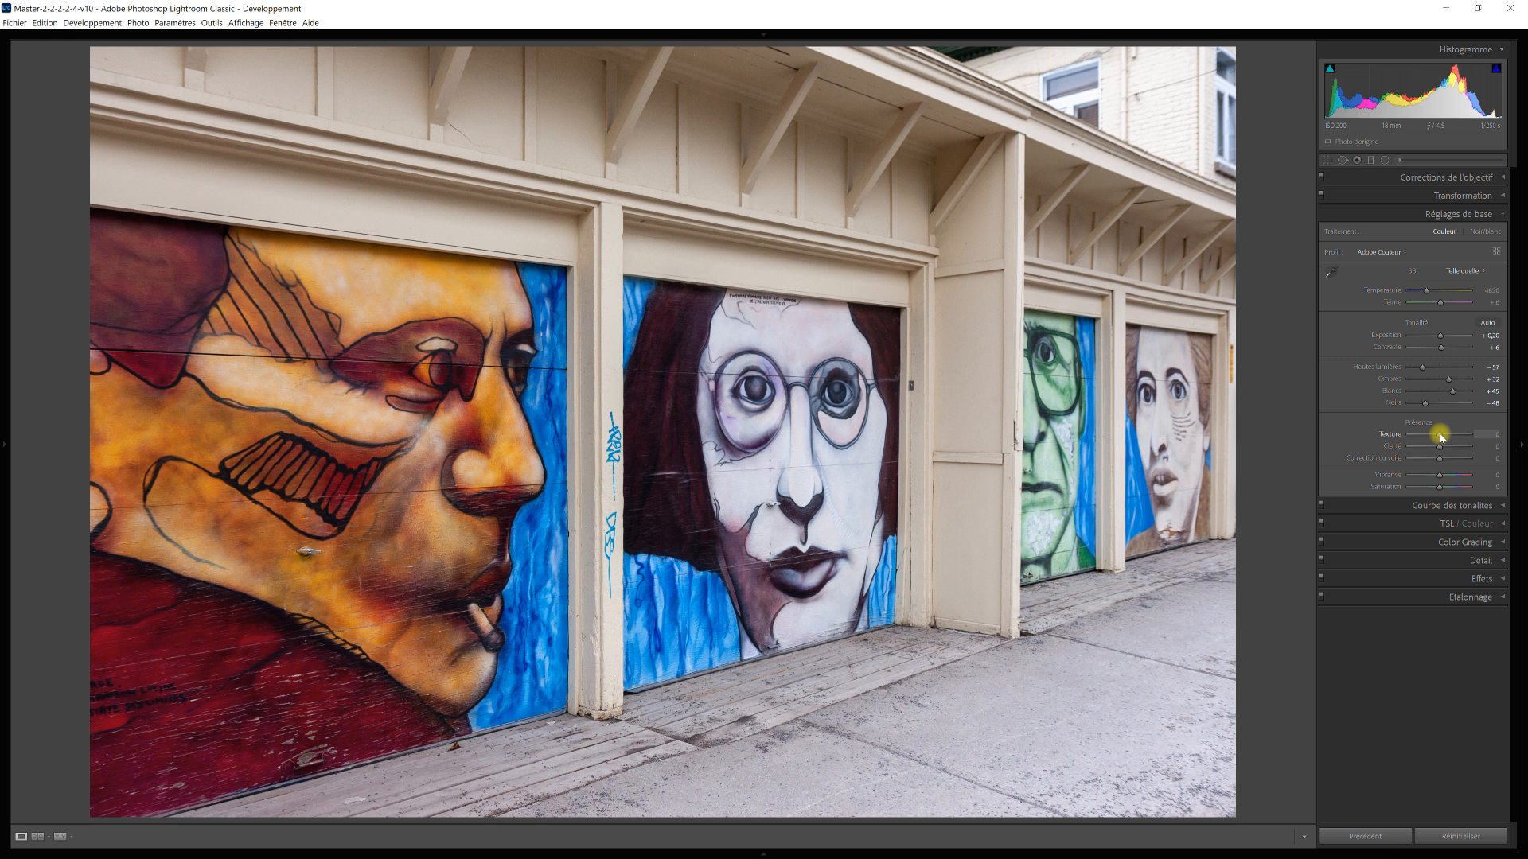
Set texture to +34, clarity to +15 and vibrance to about +21, raise saturation slightly, and compare the photo before and after.
{"action": "left_click_drag", "start_coordinate": [1442, 437], "coordinate": [1451, 437]}
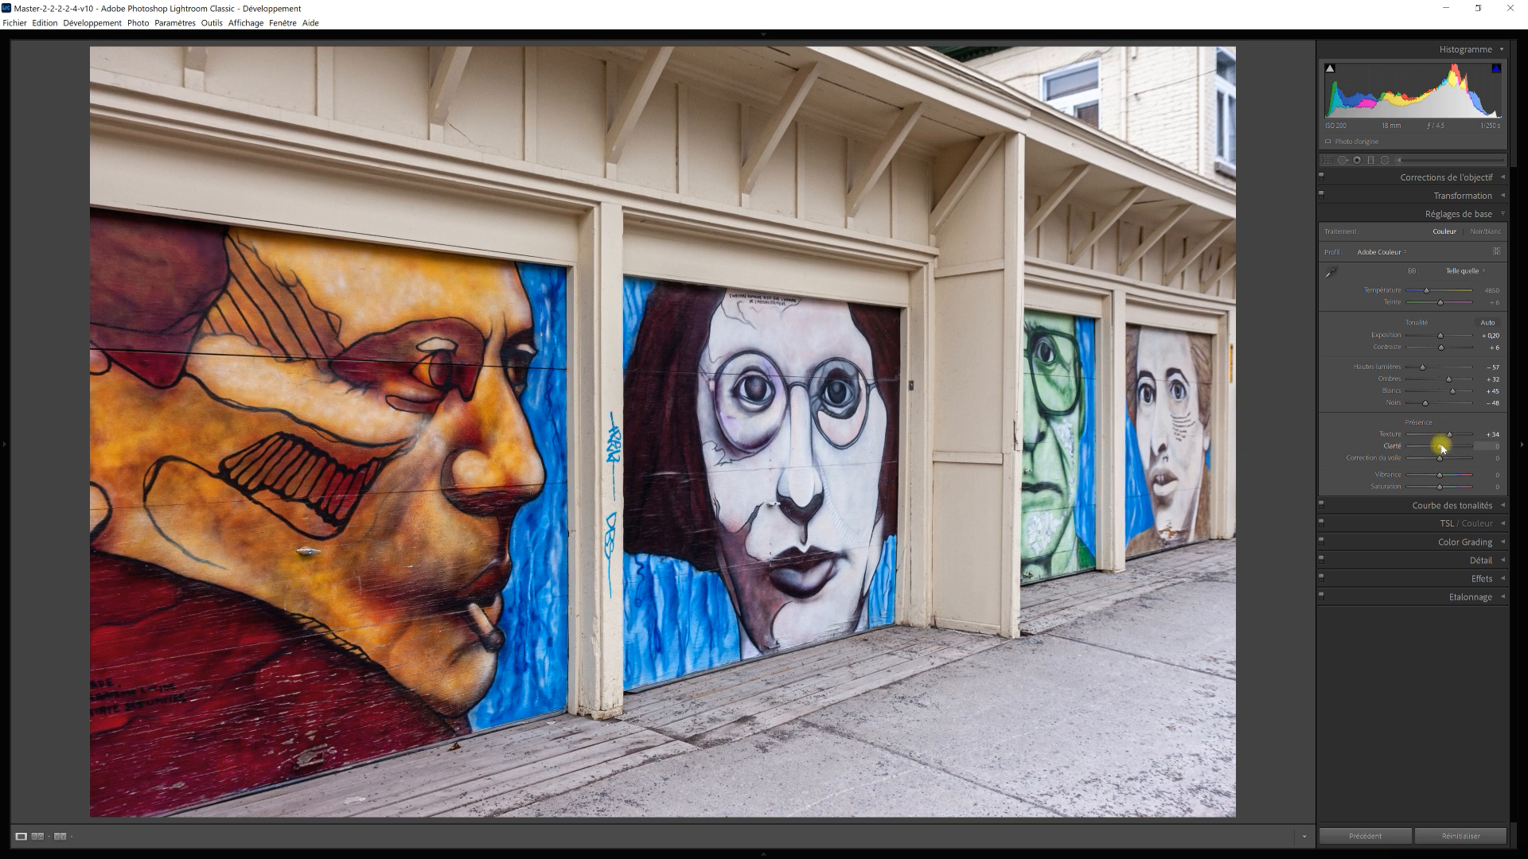
{"action": "left_click_drag", "start_coordinate": [1442, 448], "coordinate": [1448, 450]}
{"action": "left_click_drag", "start_coordinate": [1445, 475], "coordinate": [1448, 477]}
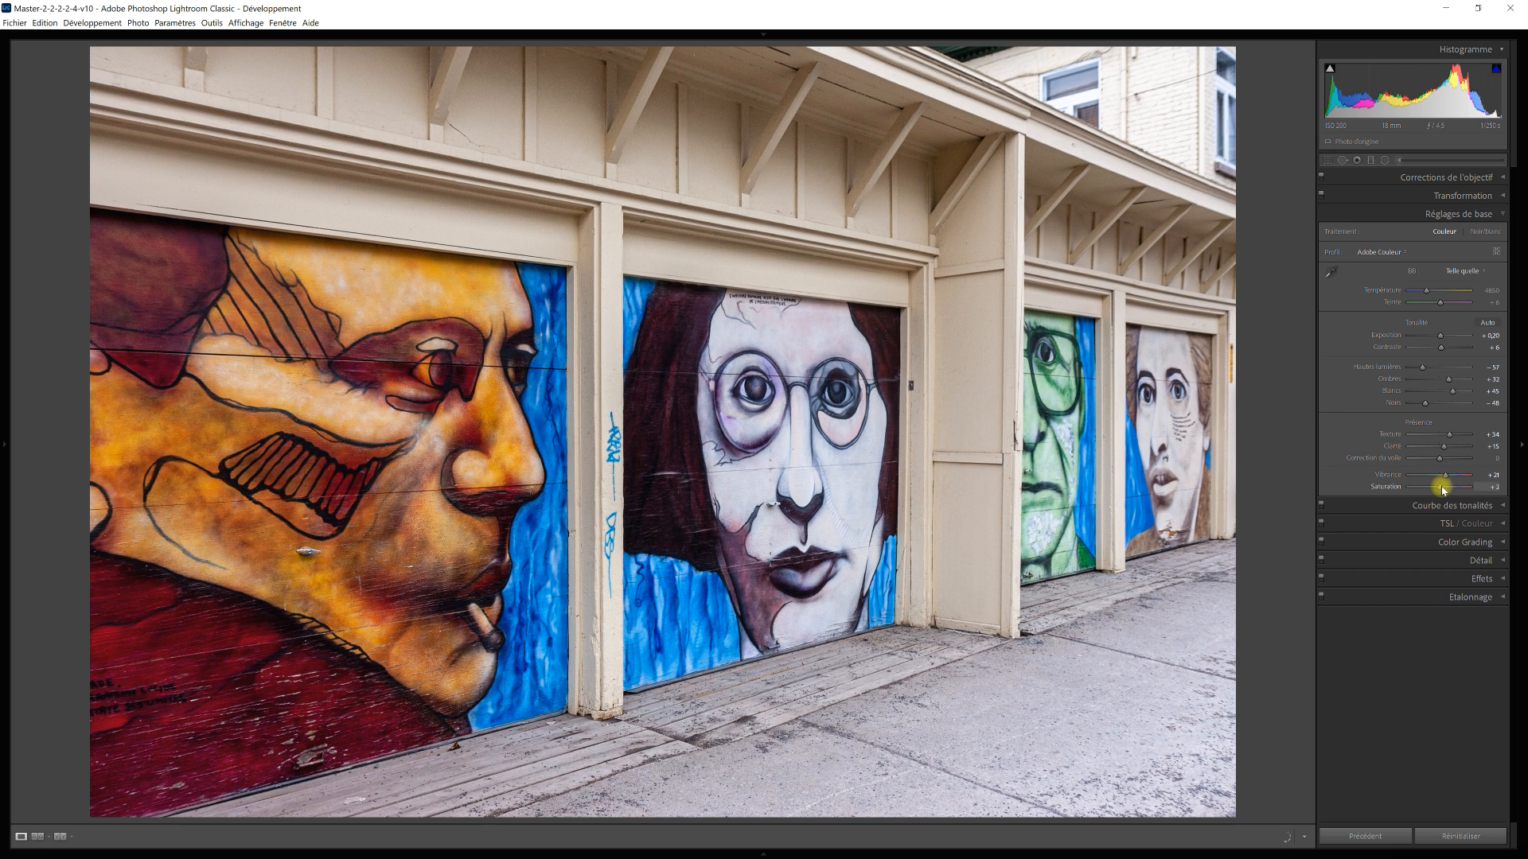
{"action": "left_click_drag", "start_coordinate": [1443, 488], "coordinate": [1444, 489]}
{"action": "key", "text": "y"}
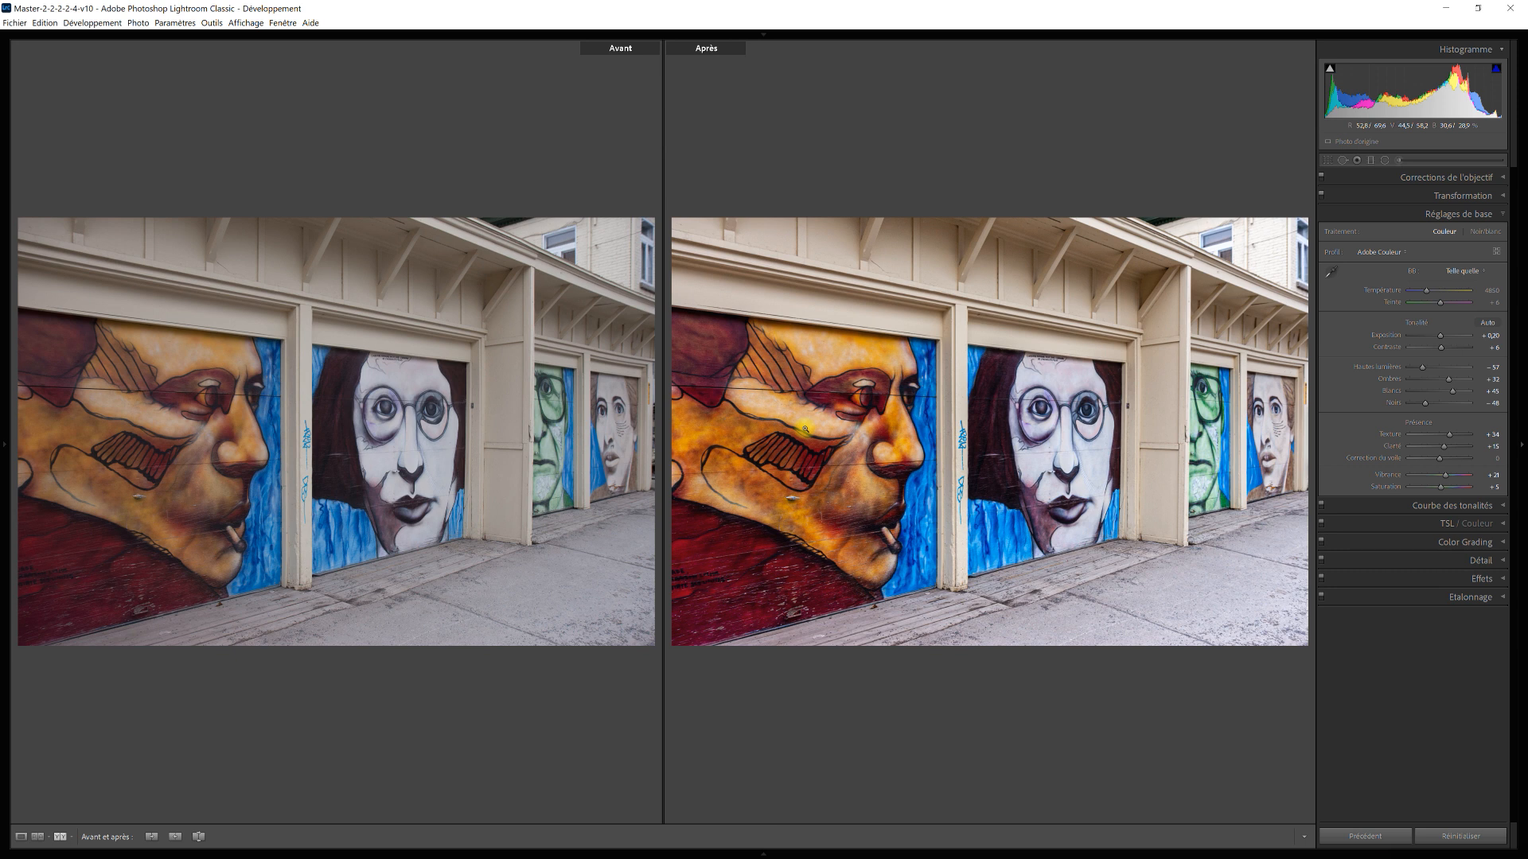
{"action": "key", "text": "F8"}
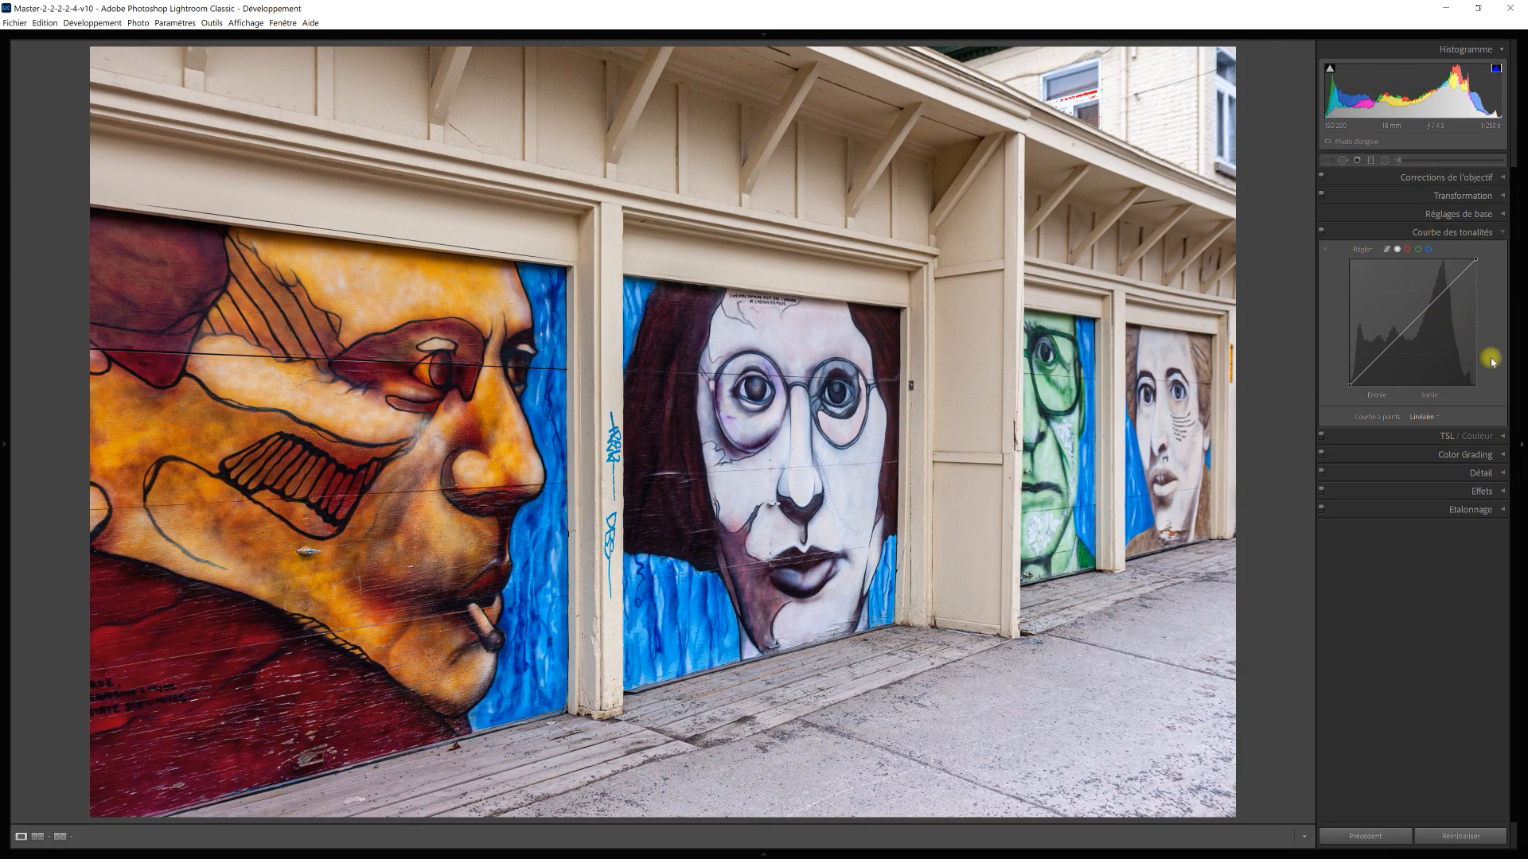
With highlight clipping shown, add tone curve points that lift the highlights to input 183, output 196 and lower the shadows.
{"action": "left_click", "coordinate": [1497, 70]}
{"action": "left_click", "coordinate": [1442, 296]}
{"action": "left_click_drag", "start_coordinate": [1442, 297], "coordinate": [1440, 288]}
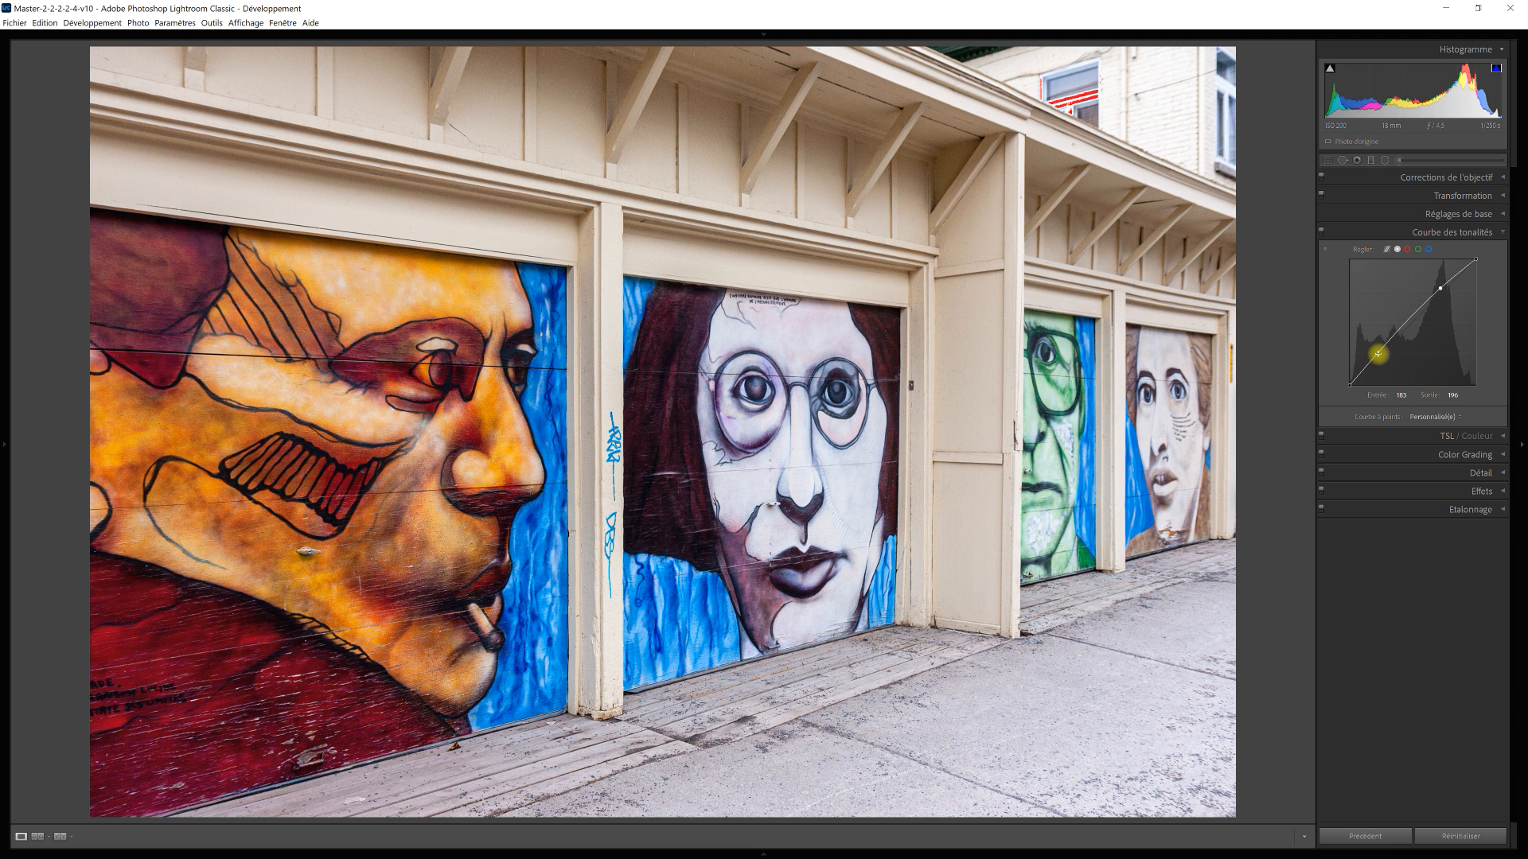
{"action": "left_click_drag", "start_coordinate": [1377, 354], "coordinate": [1379, 366]}
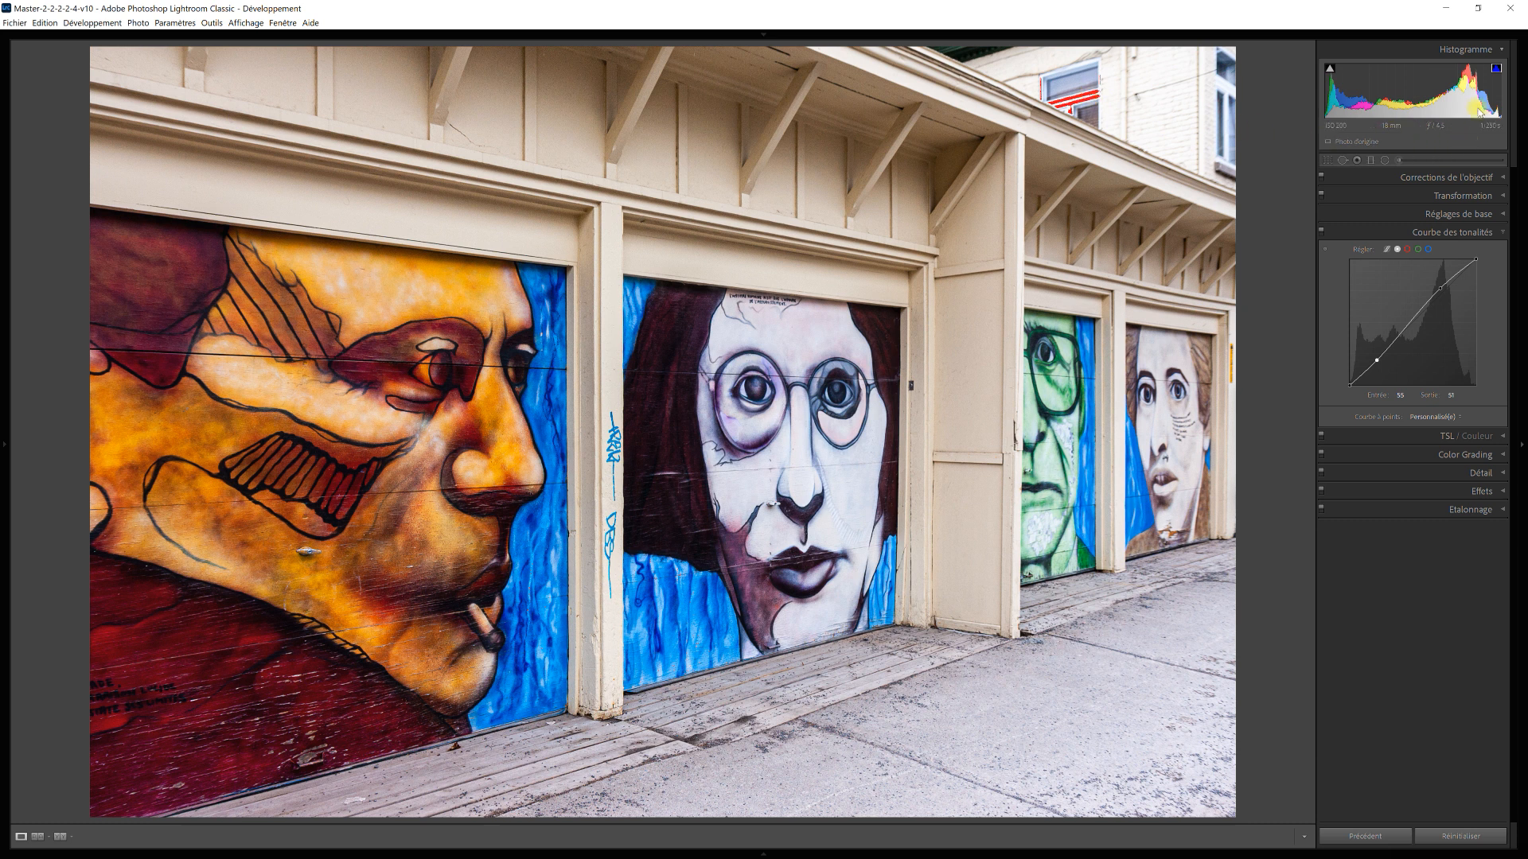
Add a point near the top of the tone curve to pull down the brightest tones and a midtone point lowered slightly.
{"action": "left_click", "coordinate": [1466, 273]}
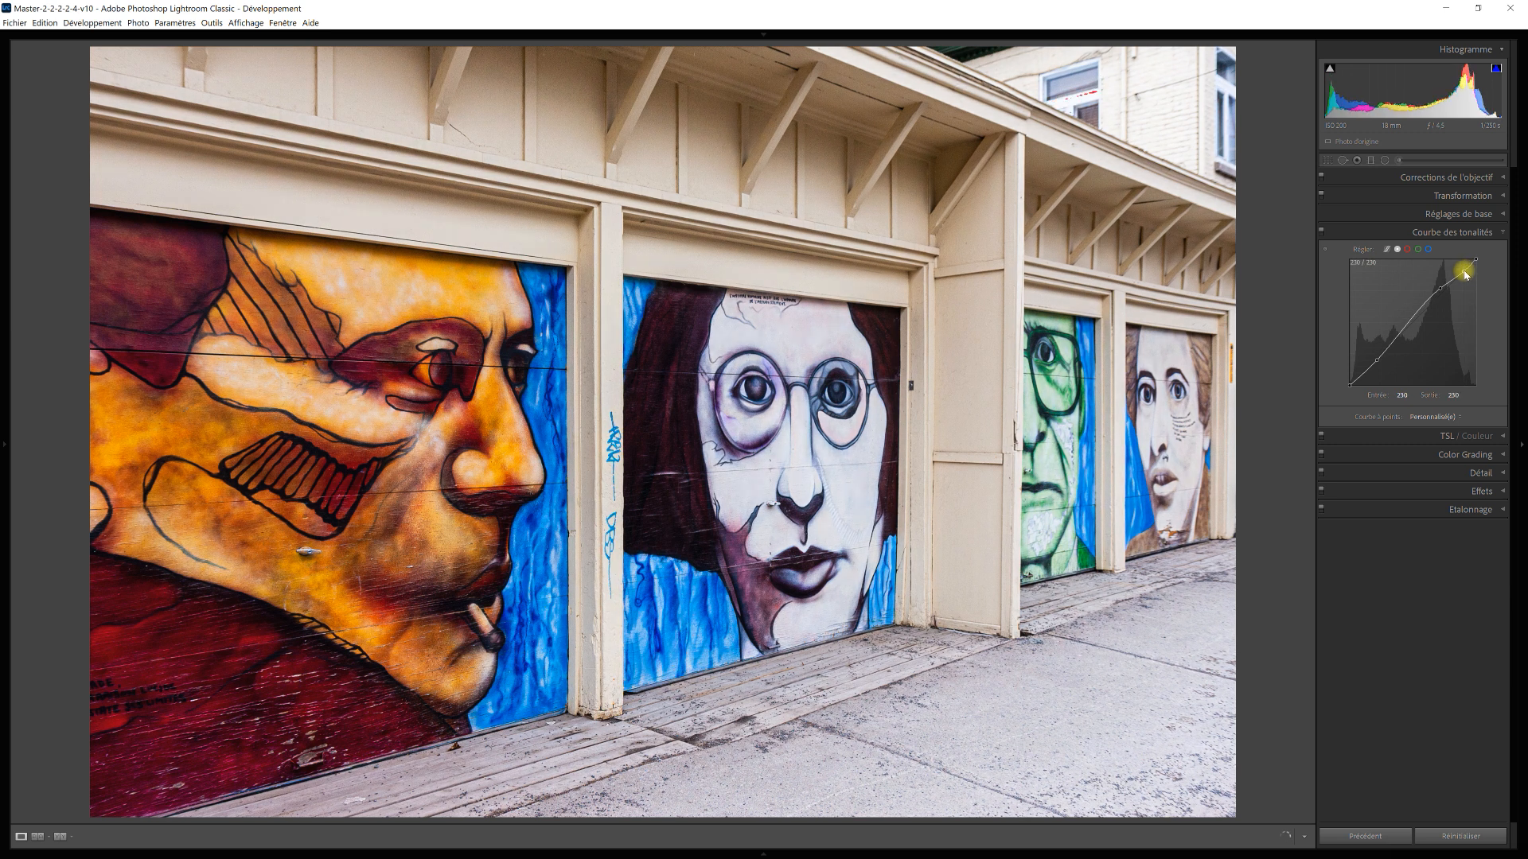
{"action": "left_click_drag", "start_coordinate": [1466, 273], "coordinate": [1467, 276]}
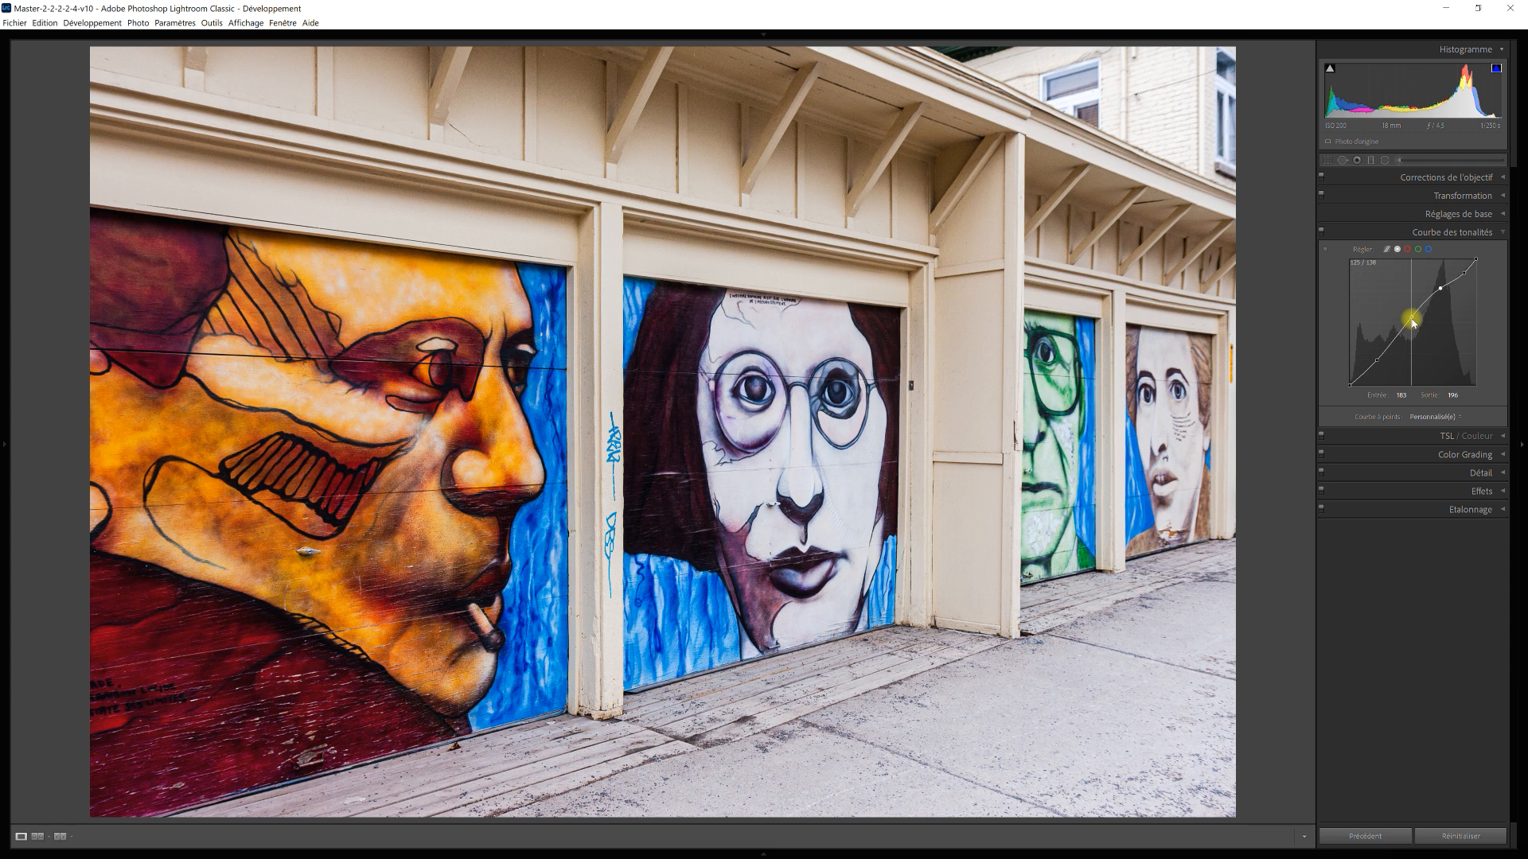
{"action": "left_click_drag", "start_coordinate": [1413, 322], "coordinate": [1415, 326]}
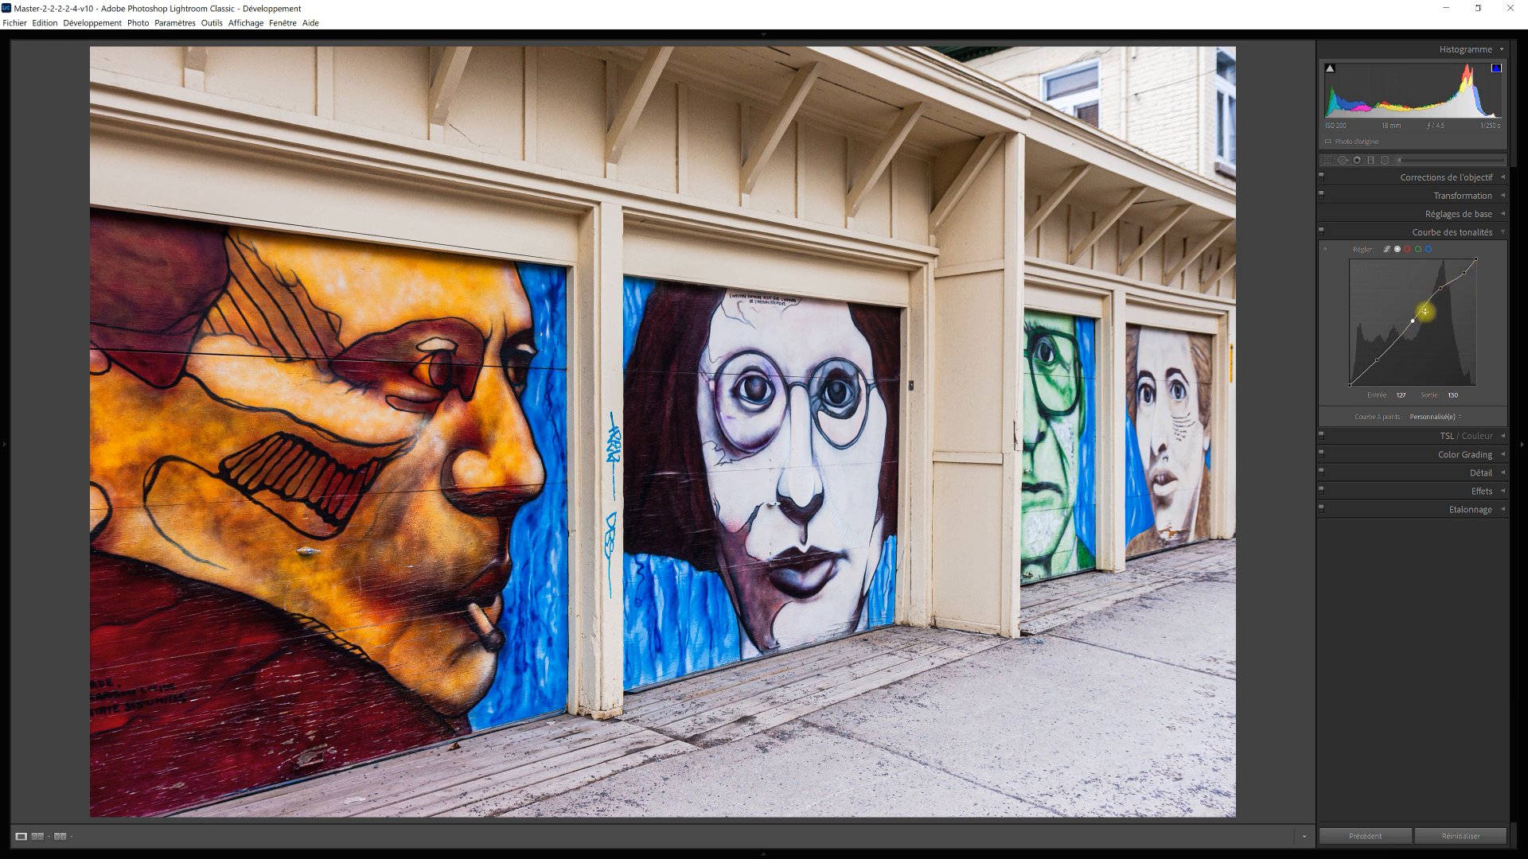
{"action": "left_click", "coordinate": [1506, 233]}
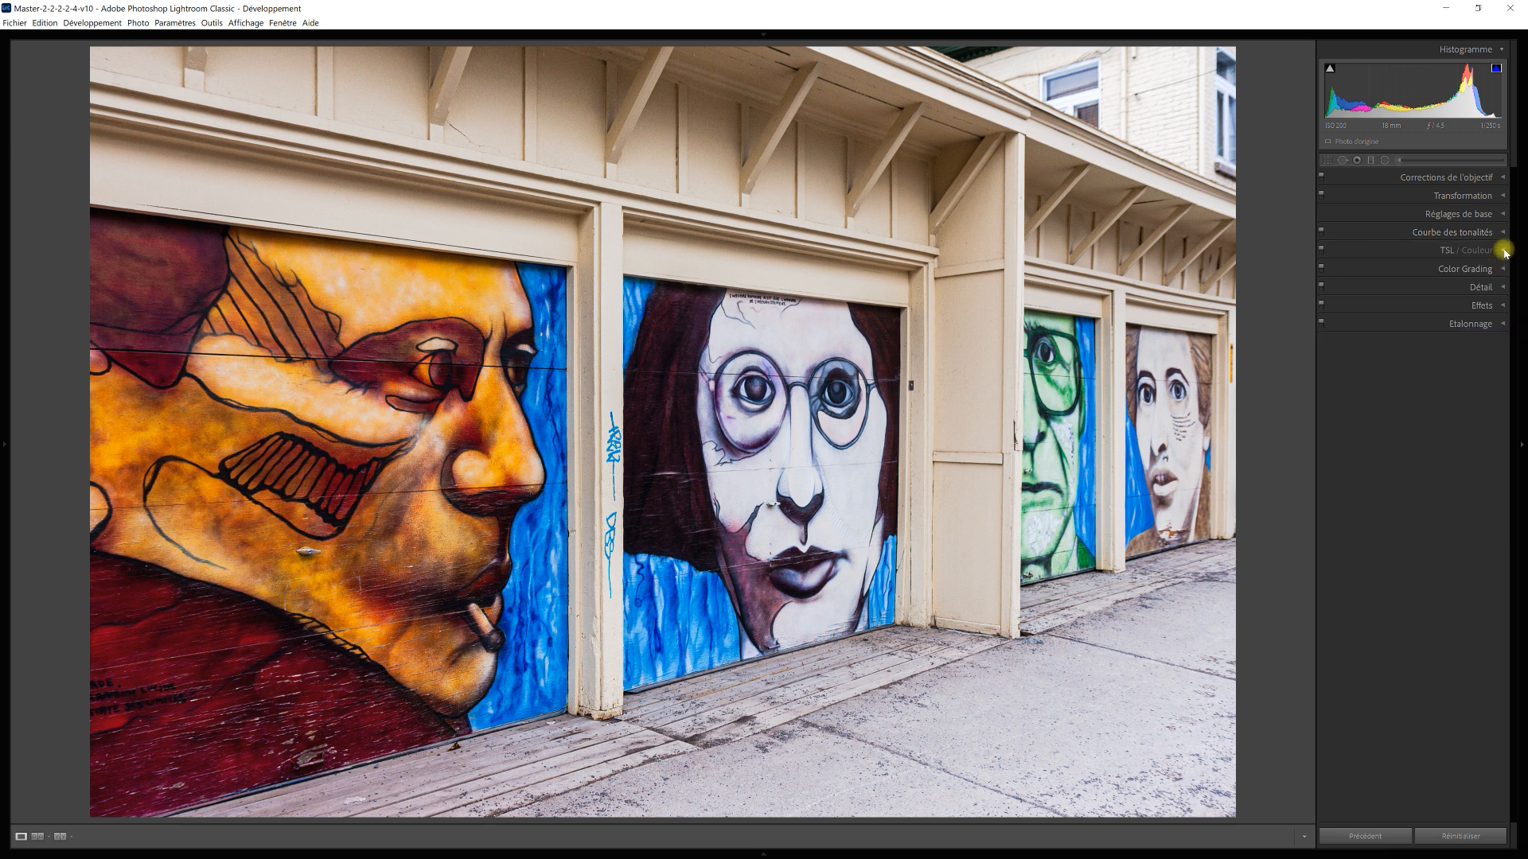
Adjust the warm colours' luminance: red to +30, orange to about -19 and yellow to -24.
{"action": "left_click", "coordinate": [1505, 251]}
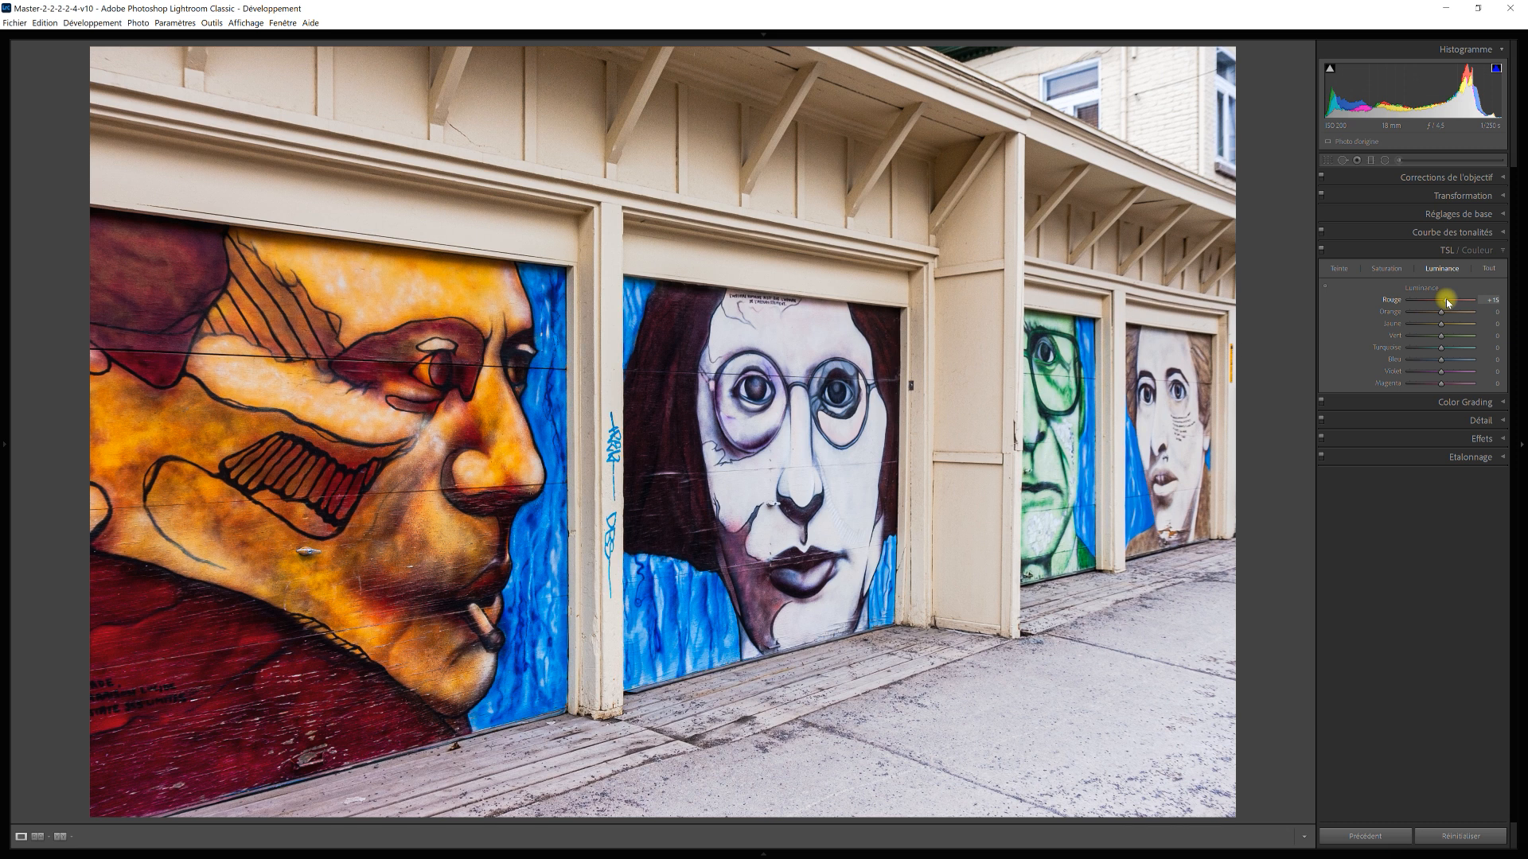
{"action": "left_click_drag", "start_coordinate": [1446, 301], "coordinate": [1450, 302]}
{"action": "left_click_drag", "start_coordinate": [1444, 314], "coordinate": [1437, 315]}
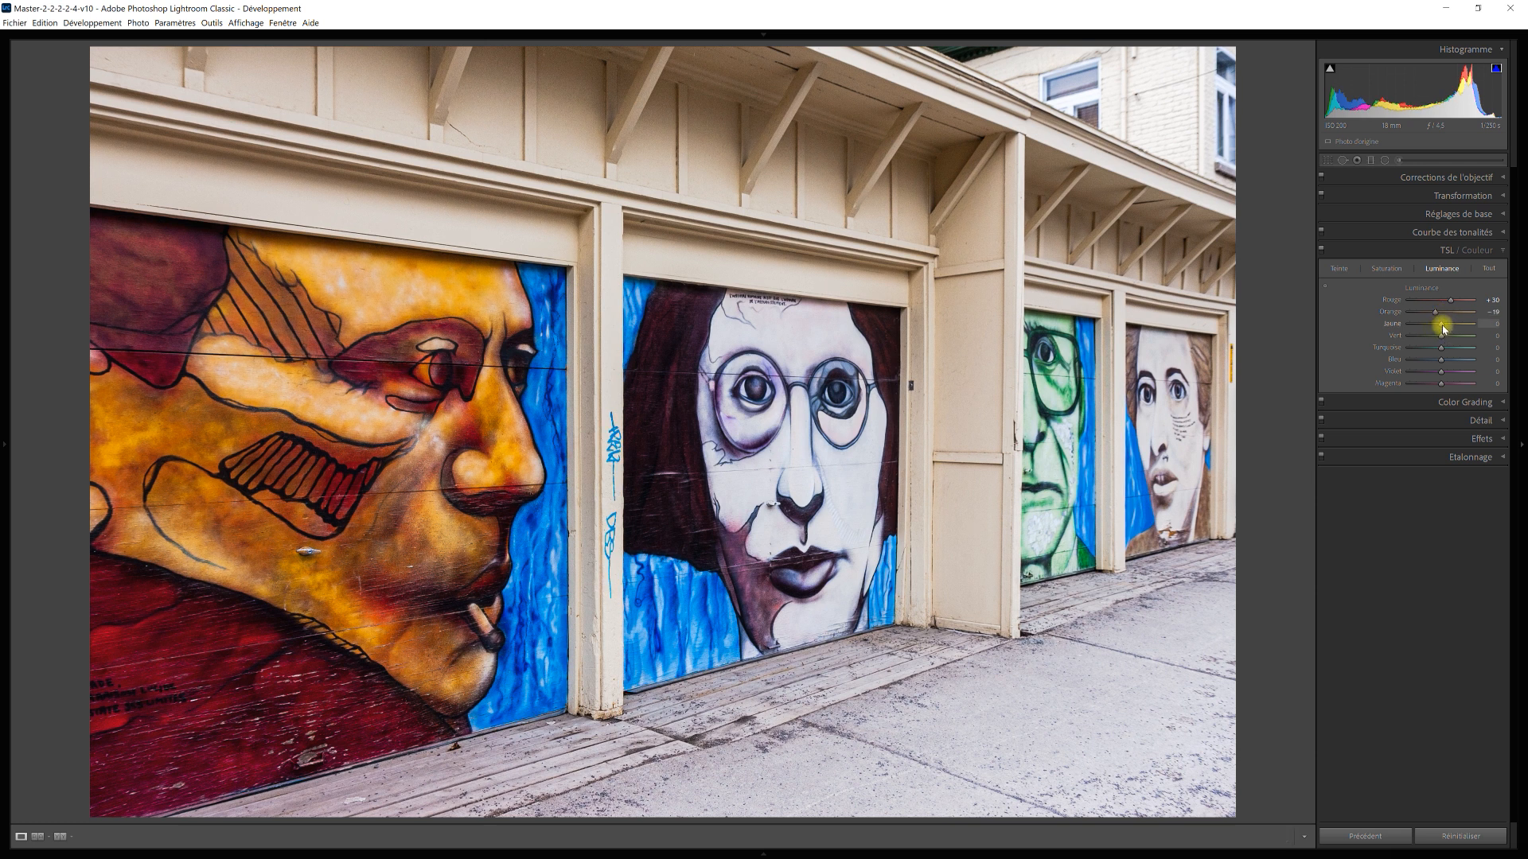
{"action": "left_click_drag", "start_coordinate": [1442, 325], "coordinate": [1437, 326]}
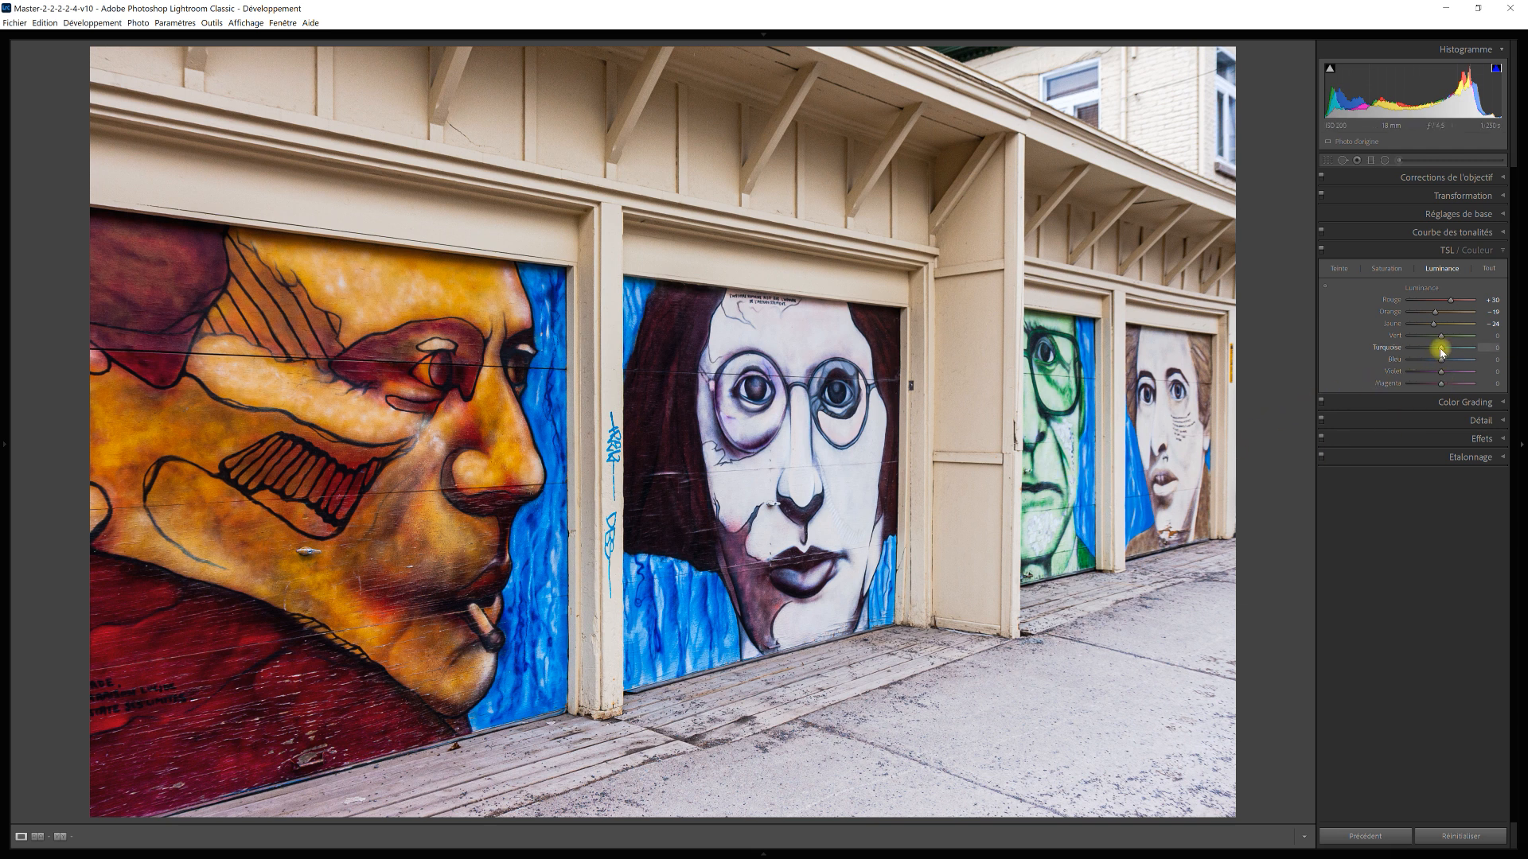
Set the luminance of aqua to -33 and blue to +6, lower purple strongly and raise magenta.
{"action": "left_click_drag", "start_coordinate": [1442, 350], "coordinate": [1437, 351]}
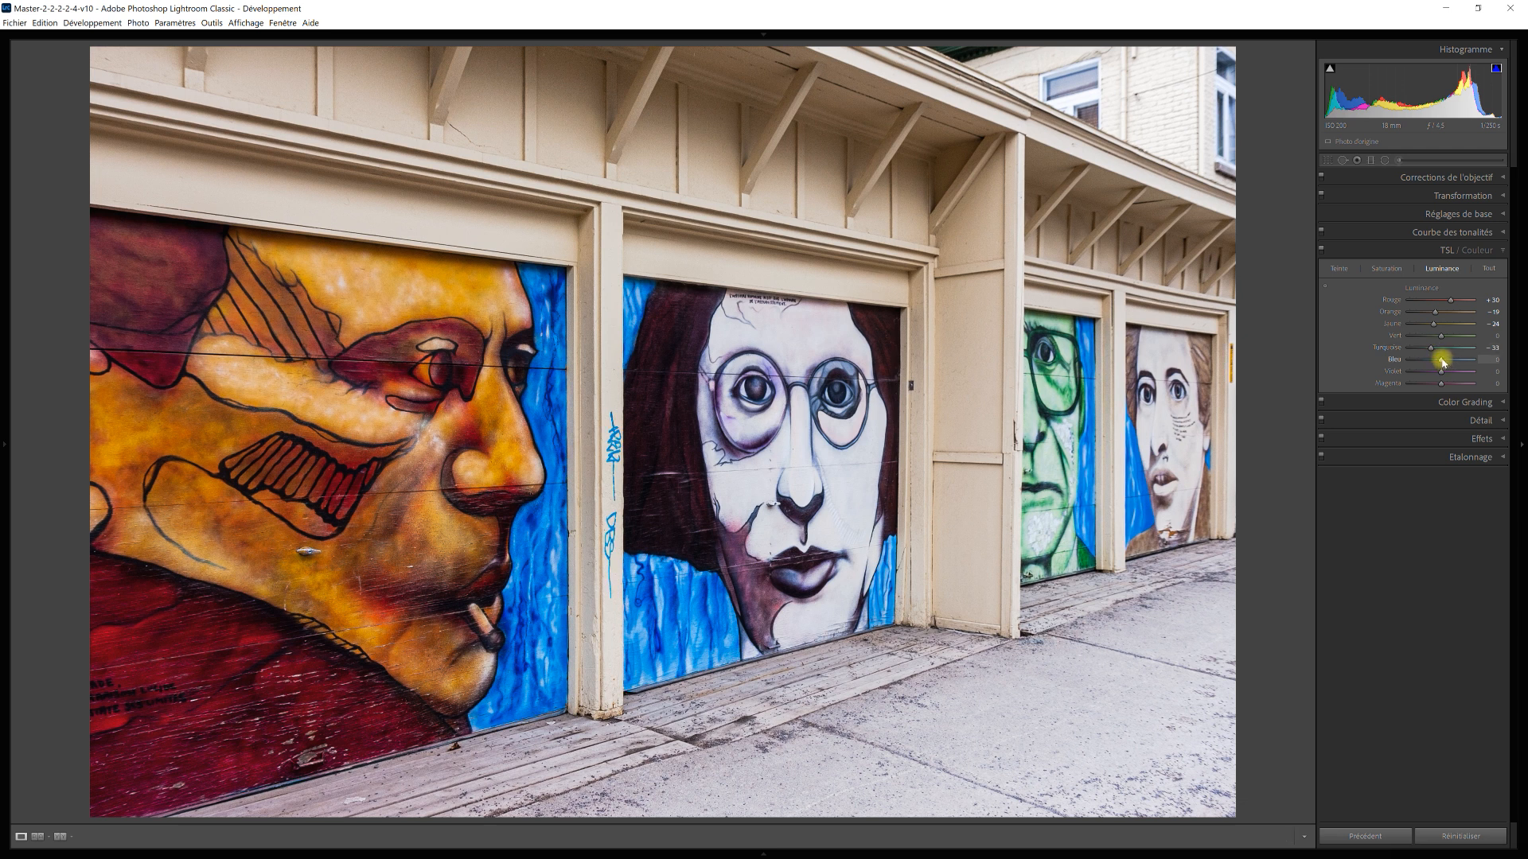
{"action": "left_click_drag", "start_coordinate": [1444, 362], "coordinate": [1447, 363]}
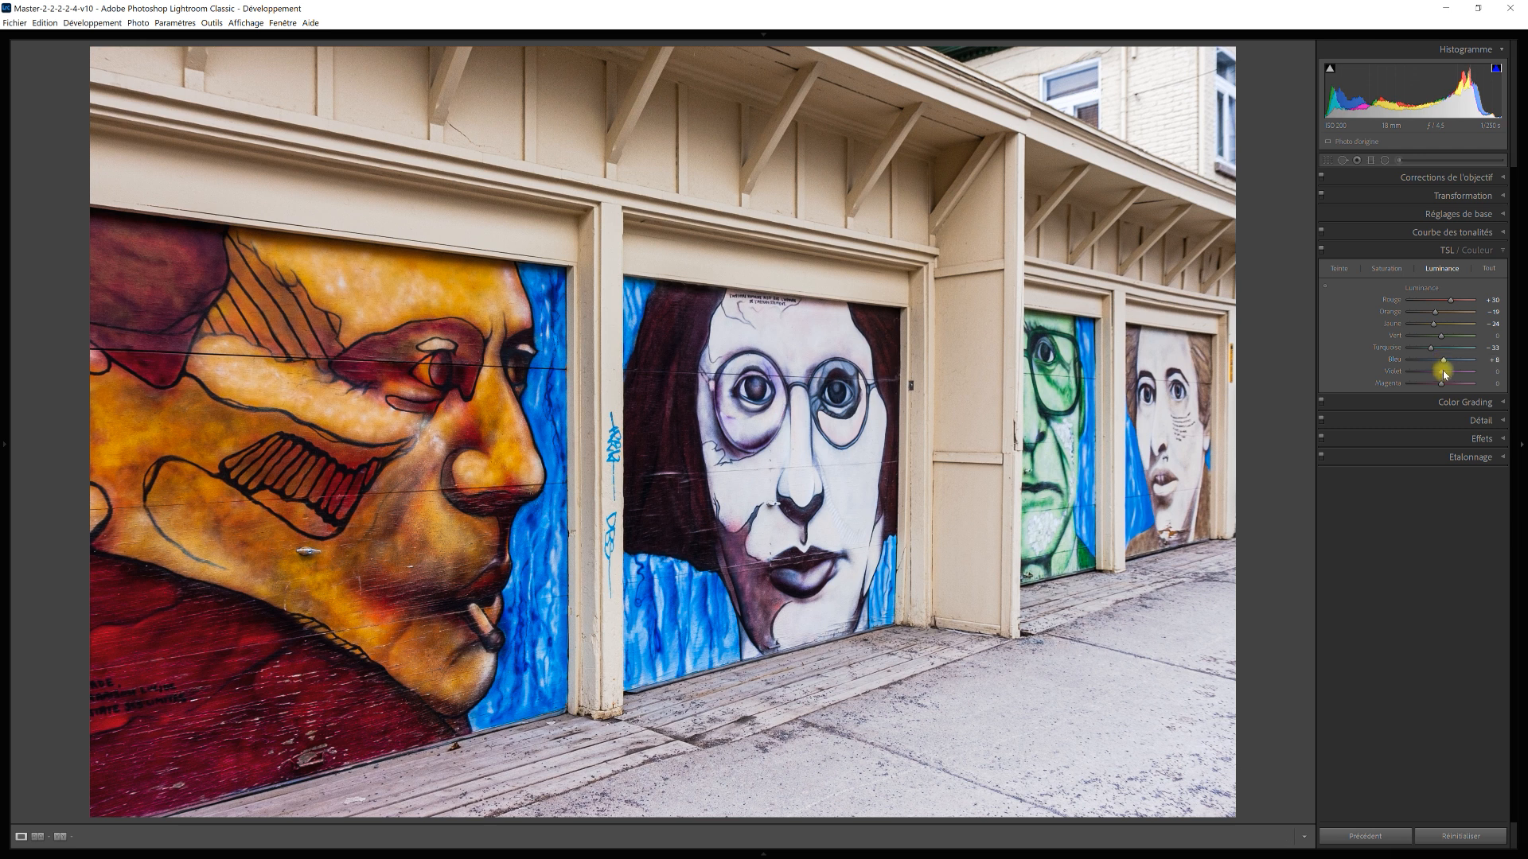
{"action": "mouse_move", "coordinate": [1442, 370]}
{"action": "left_mouse_down"}
{"action": "mouse_move", "coordinate": [1419, 375]}
{"action": "mouse_move", "coordinate": [1456, 383]}
{"action": "mouse_move", "coordinate": [1422, 383]}
{"action": "mouse_move", "coordinate": [1461, 390]}
{"action": "left_mouse_up"}
{"action": "left_click_drag", "start_coordinate": [1418, 388], "coordinate": [1458, 391]}
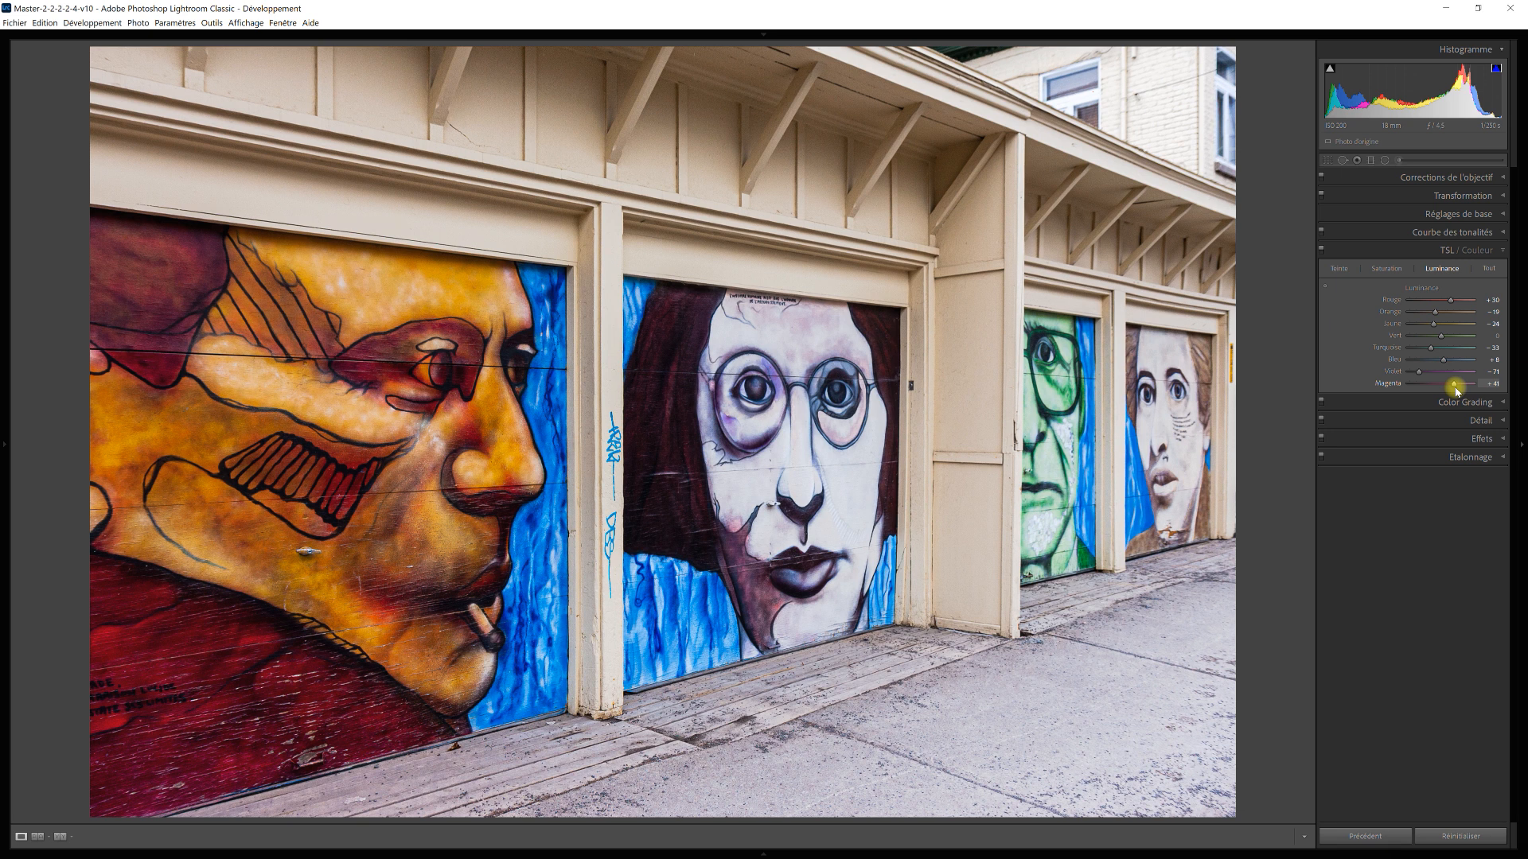
{"action": "left_click", "coordinate": [1503, 252]}
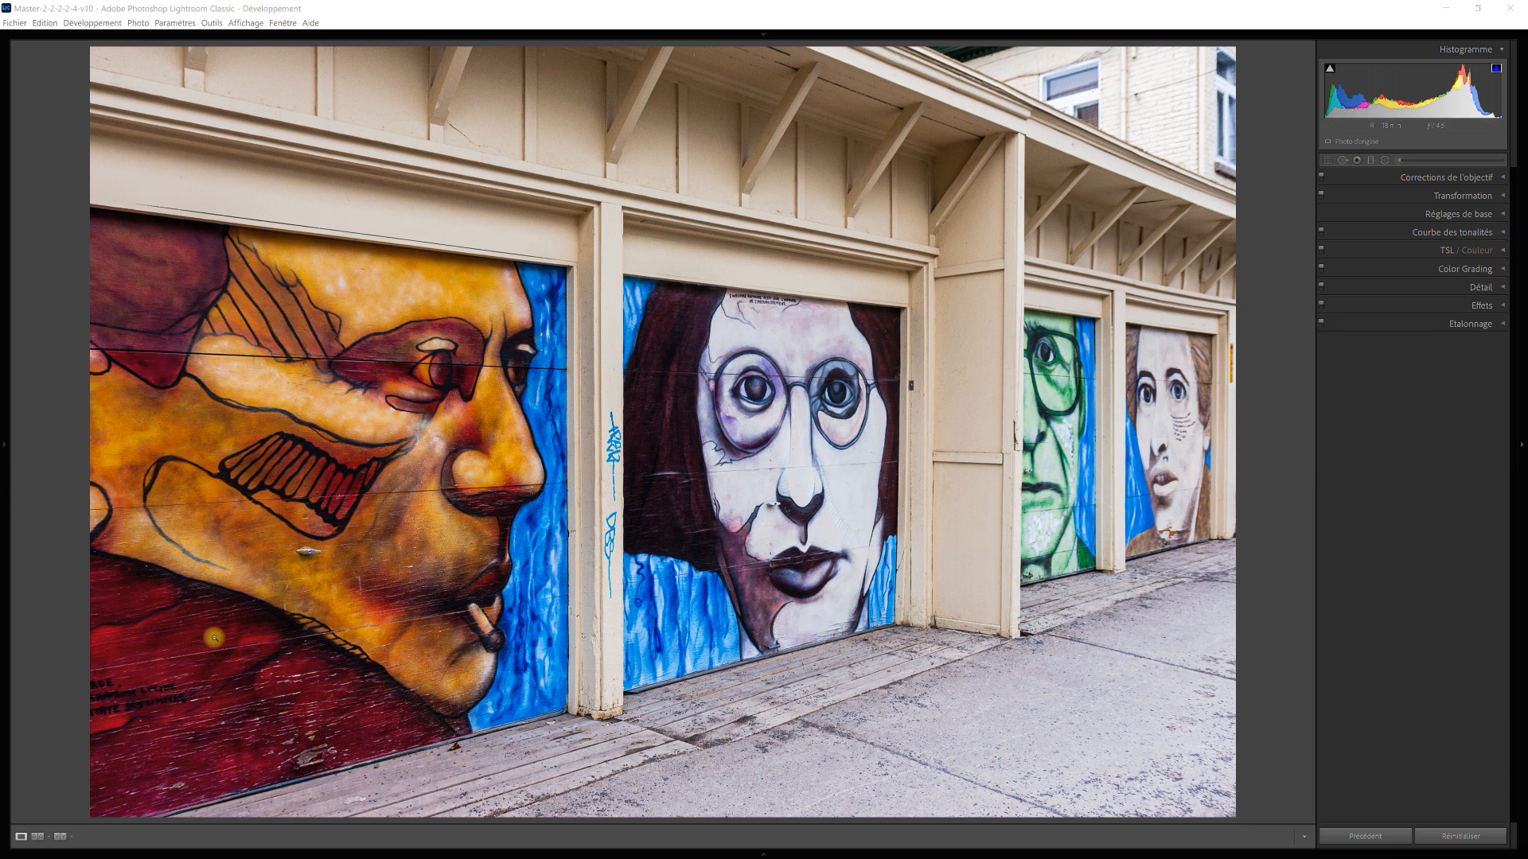
Remove two pale paint blemishes near the lower edge of the dark red mural area with spot healing, trying another source area for the second.
{"action": "left_click", "coordinate": [315, 758]}
{"action": "left_click", "coordinate": [388, 649]}
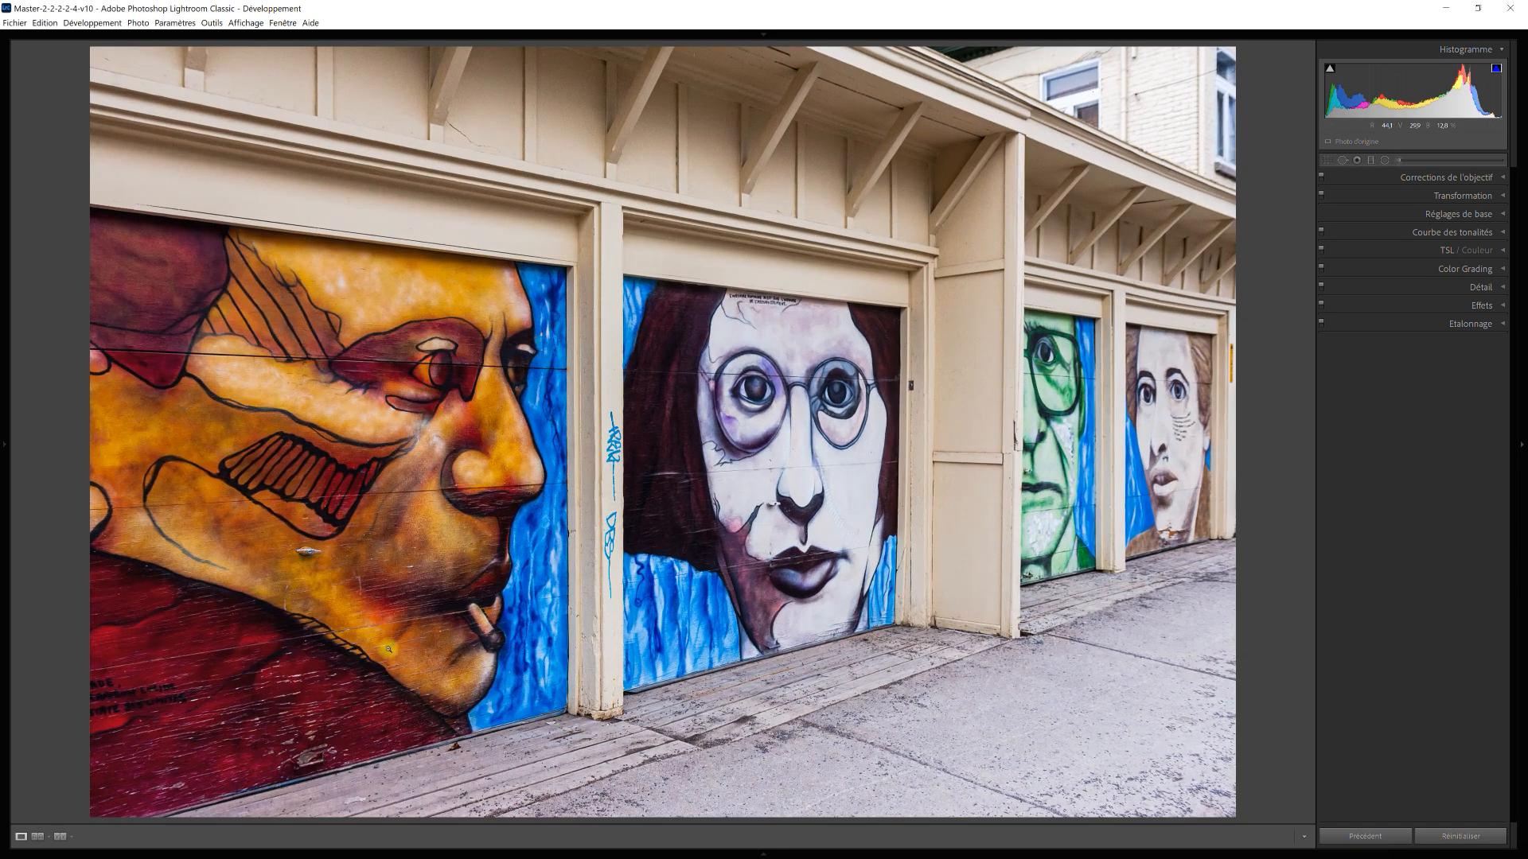
{"action": "key", "text": "ctrl+equal"}
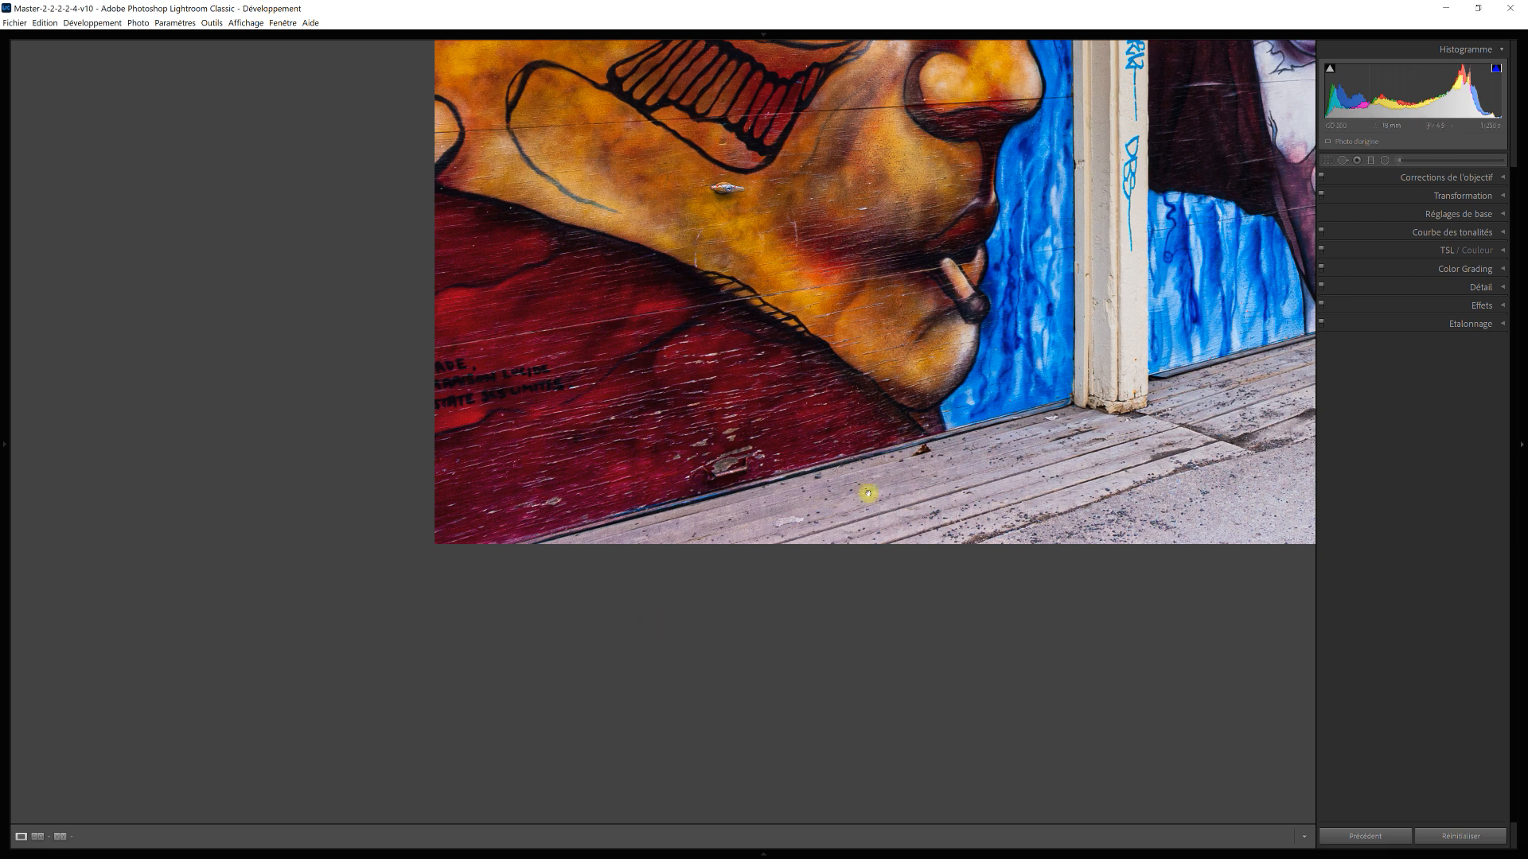
{"action": "left_click", "coordinate": [1343, 162]}
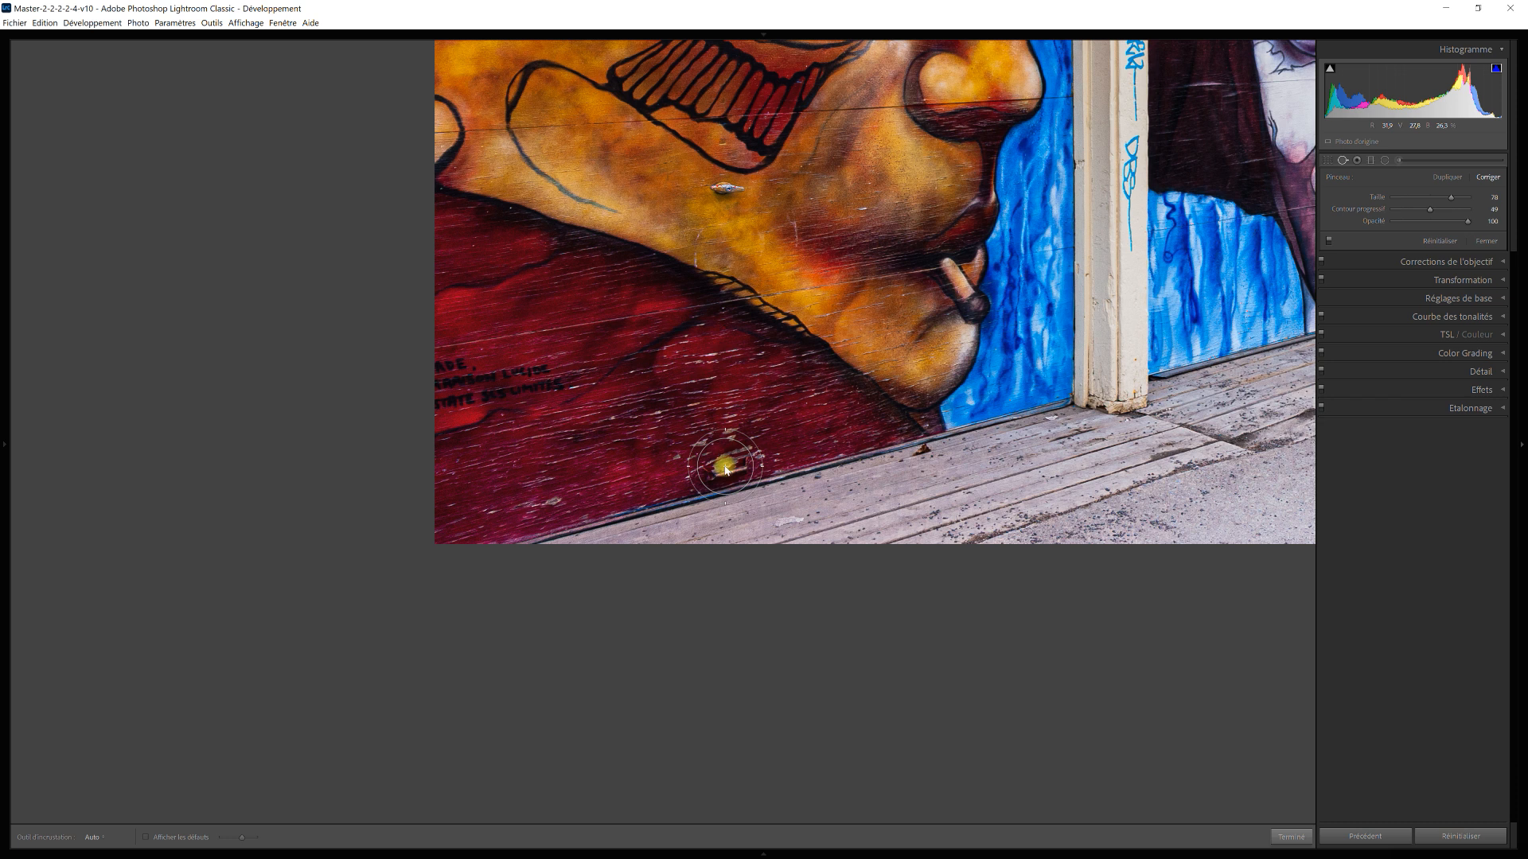
{"action": "left_click", "coordinate": [725, 468]}
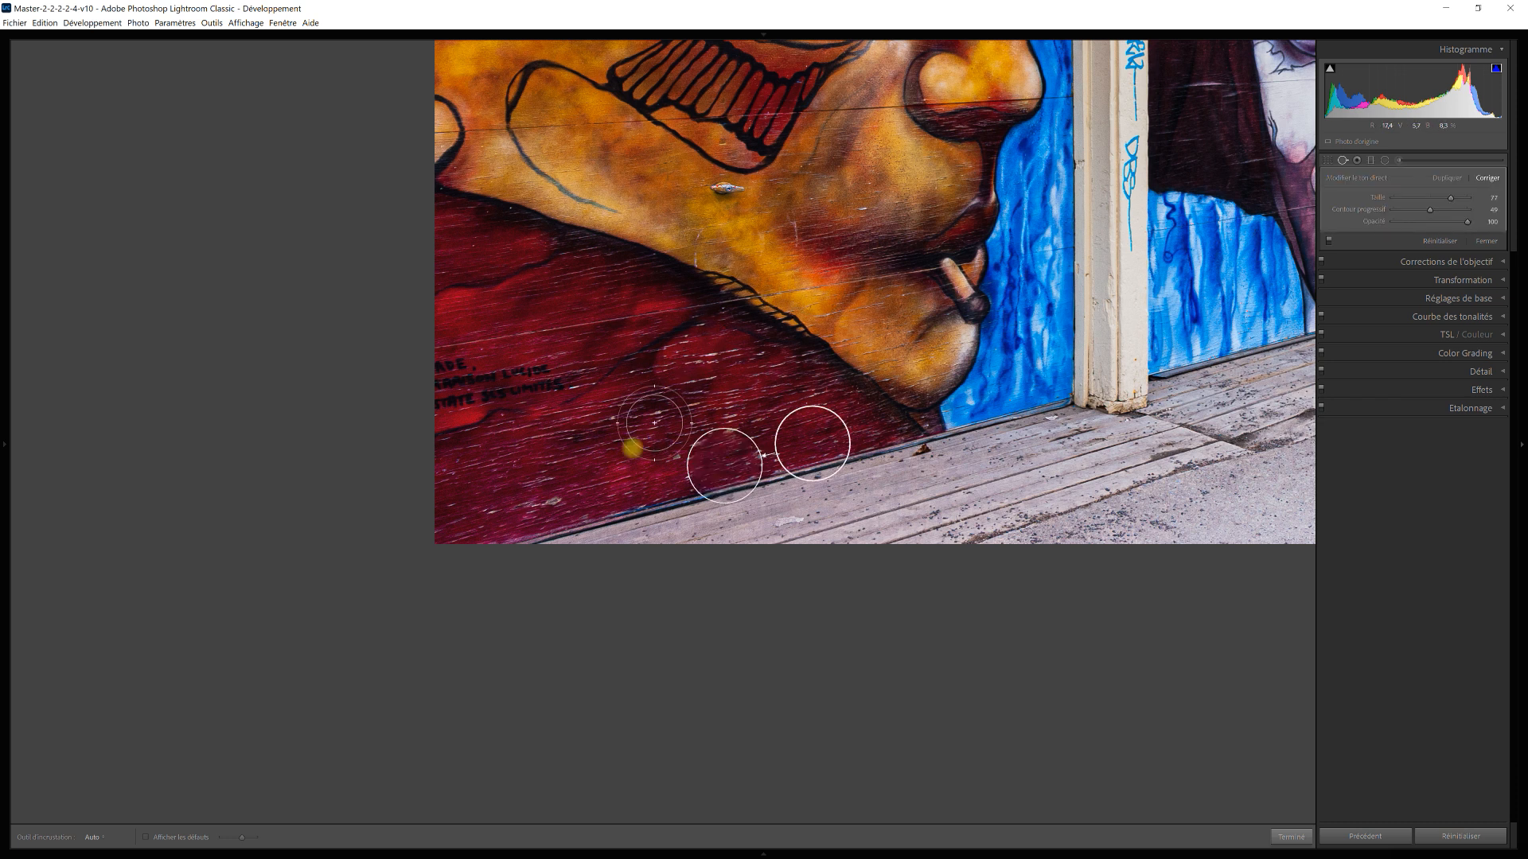
{"action": "left_click", "coordinate": [556, 501]}
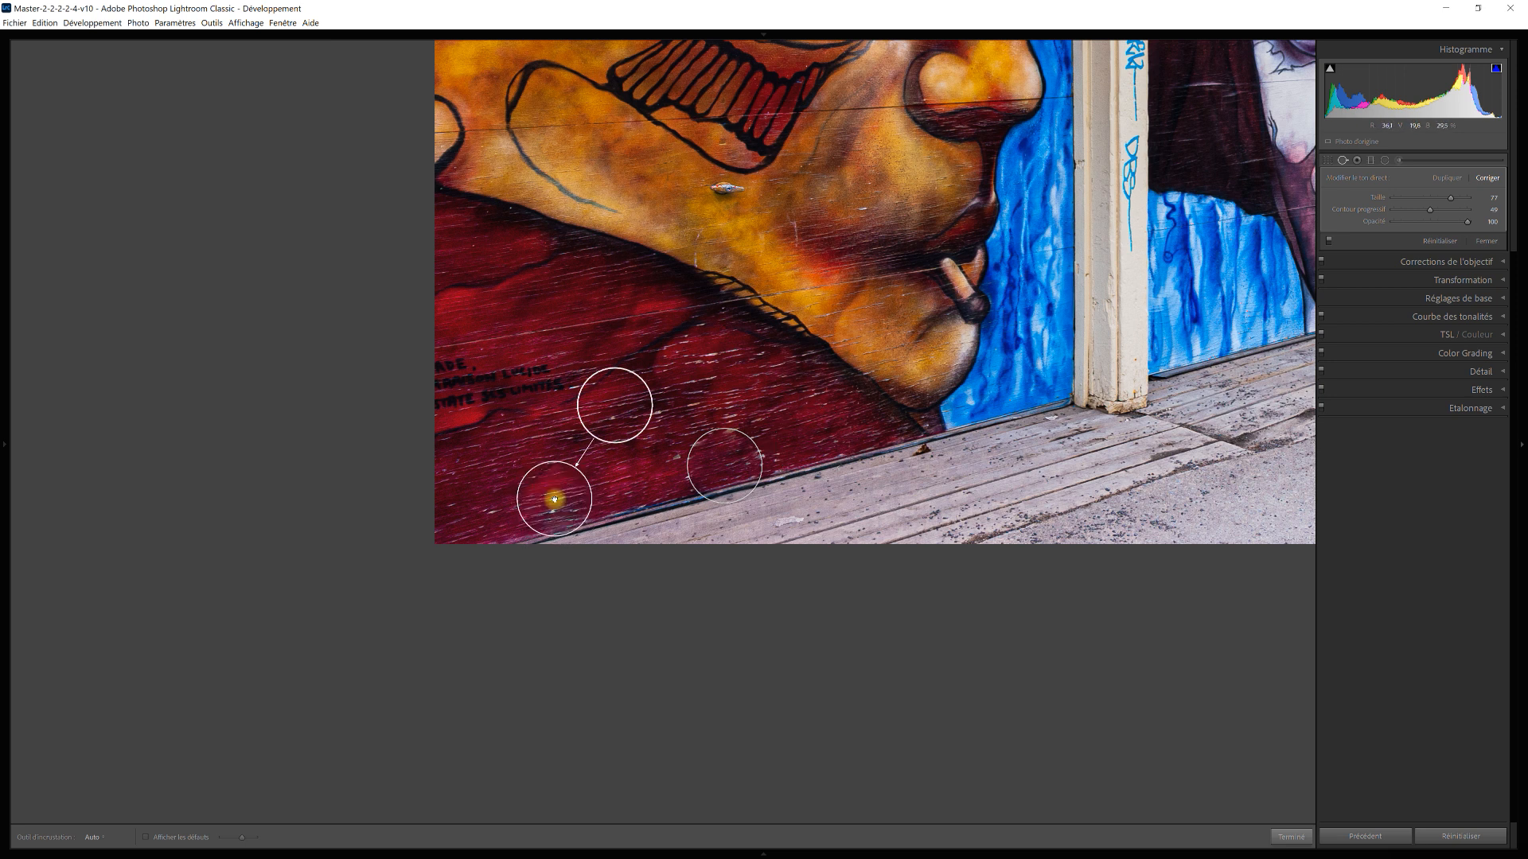
{"action": "key", "text": "slash"}
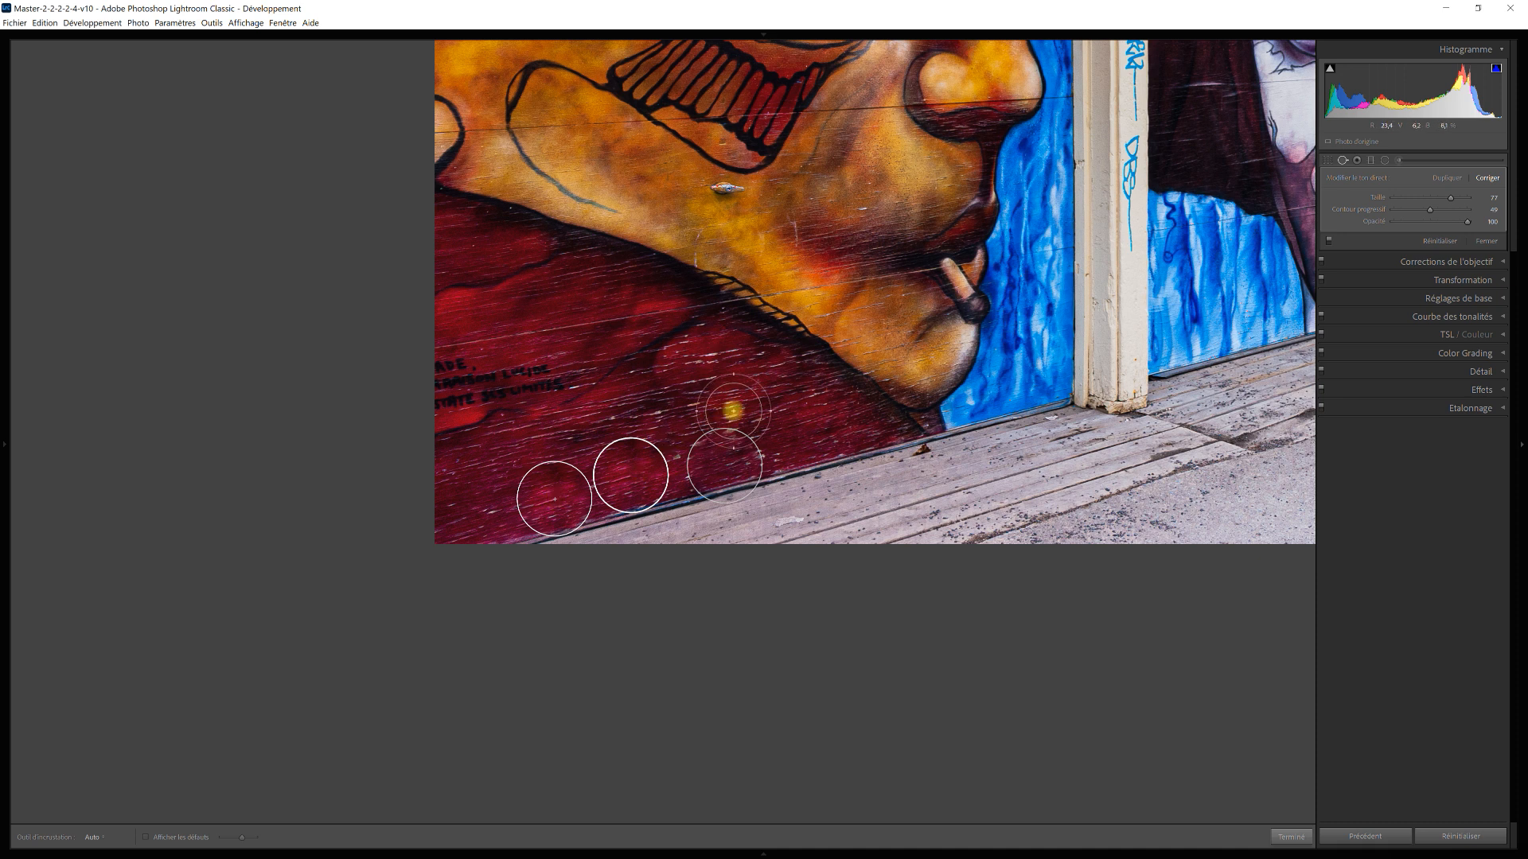
{"action": "key", "text": "Return"}
{"action": "key", "text": "Return"}
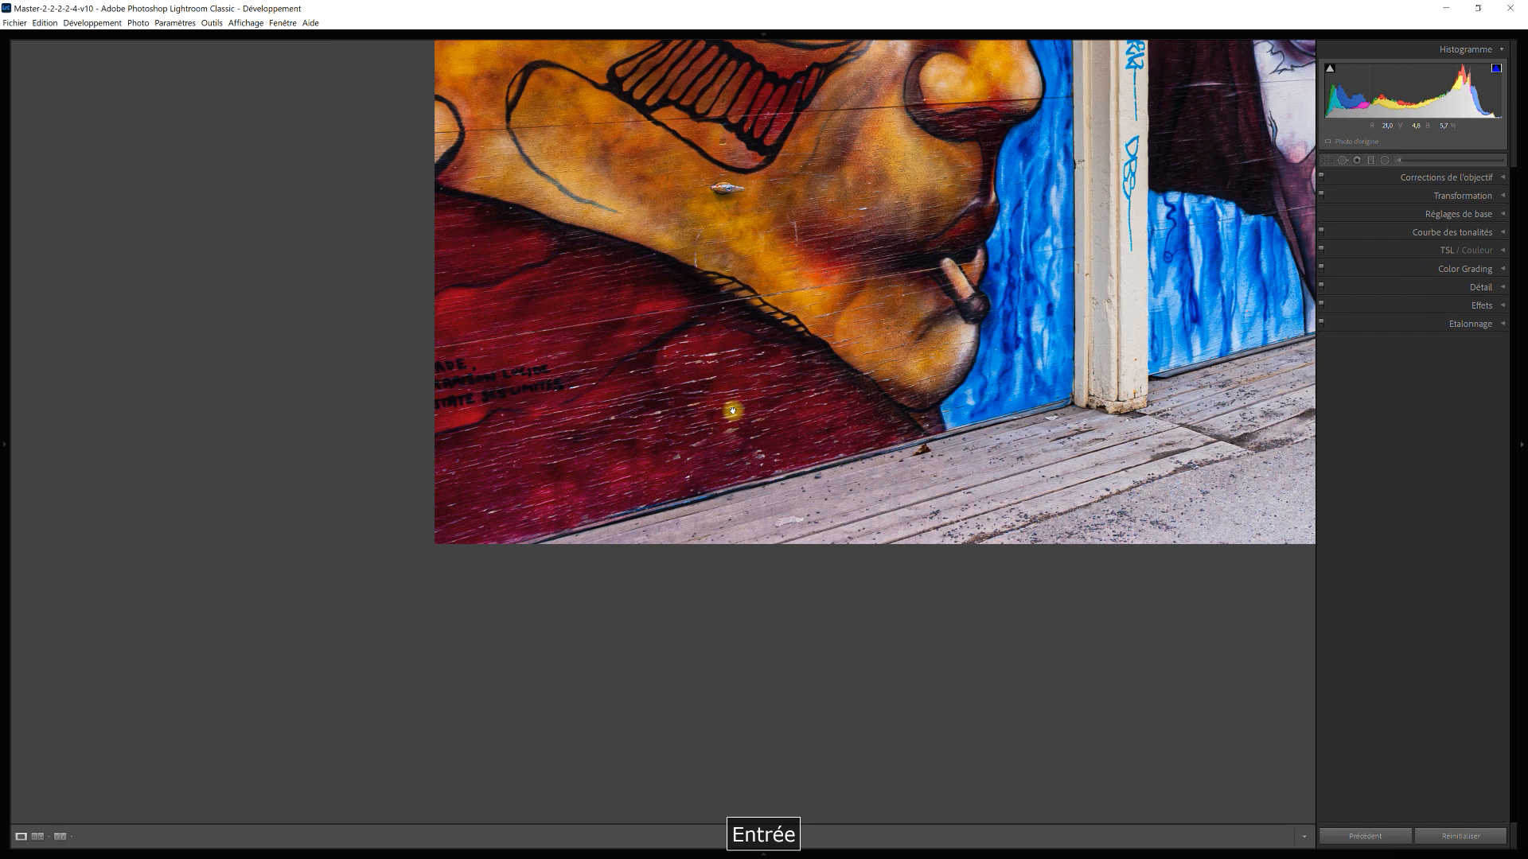
{"action": "left_click", "coordinate": [709, 465]}
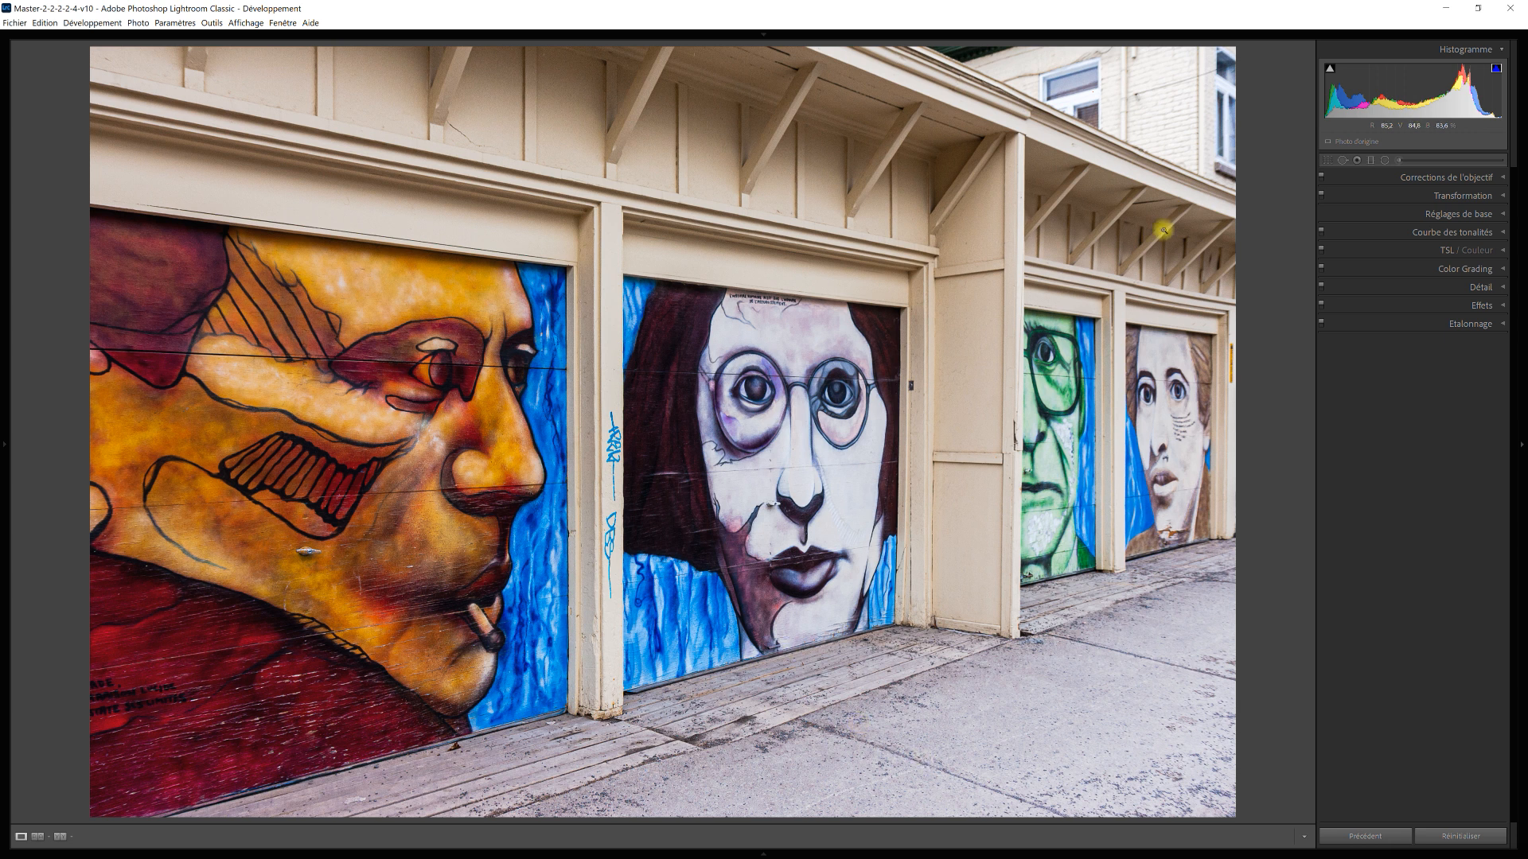
Add a graduated filter over the pavement in the lower-right corner, narrowing it and tilting it parallel to the garage base.
{"action": "left_click", "coordinate": [1370, 160]}
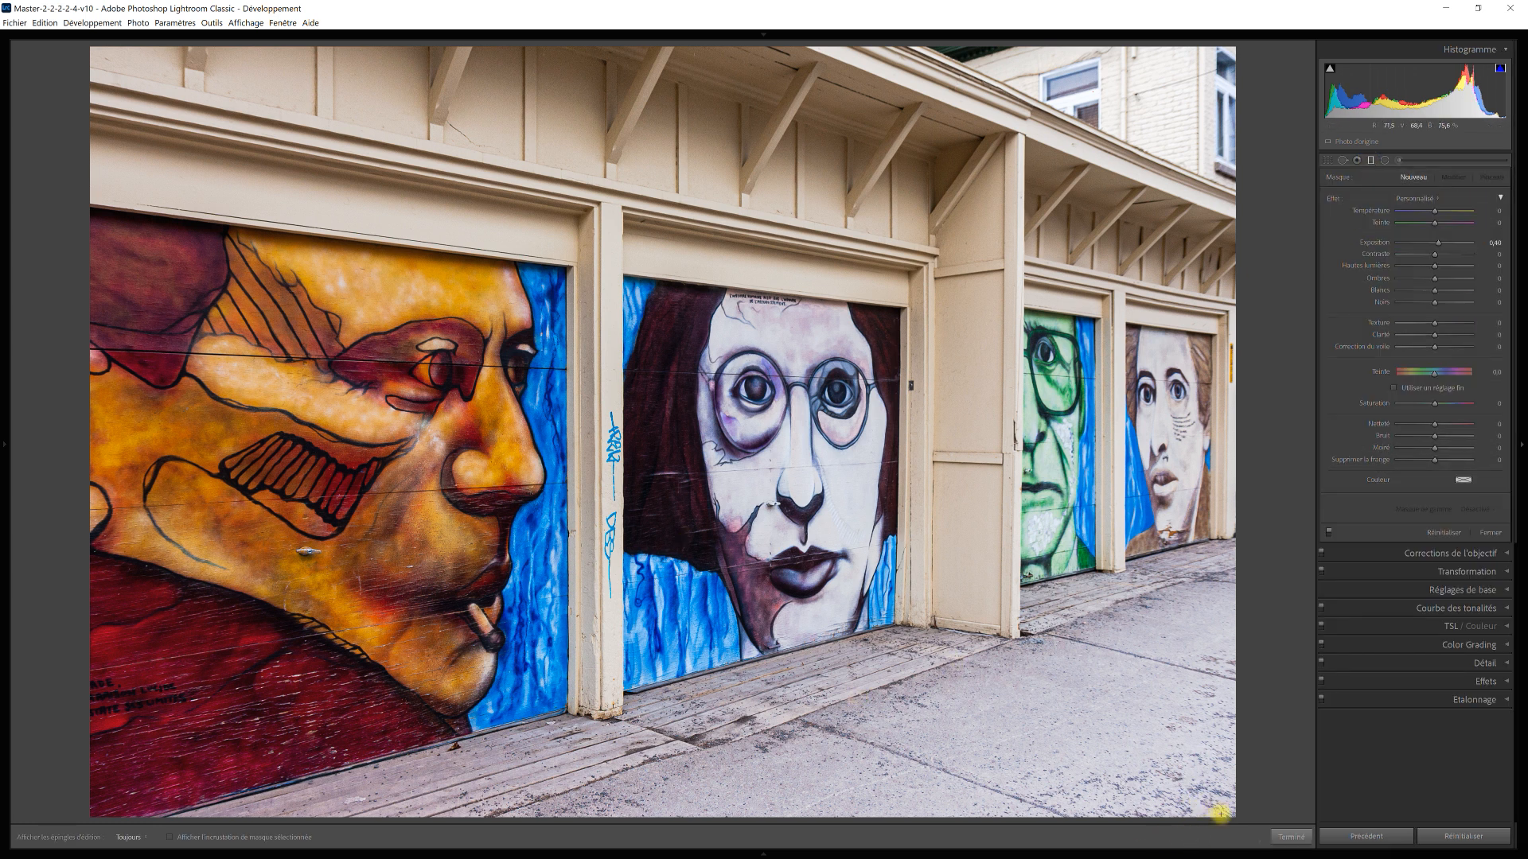
{"action": "left_click_drag", "start_coordinate": [1220, 814], "coordinate": [1051, 605]}
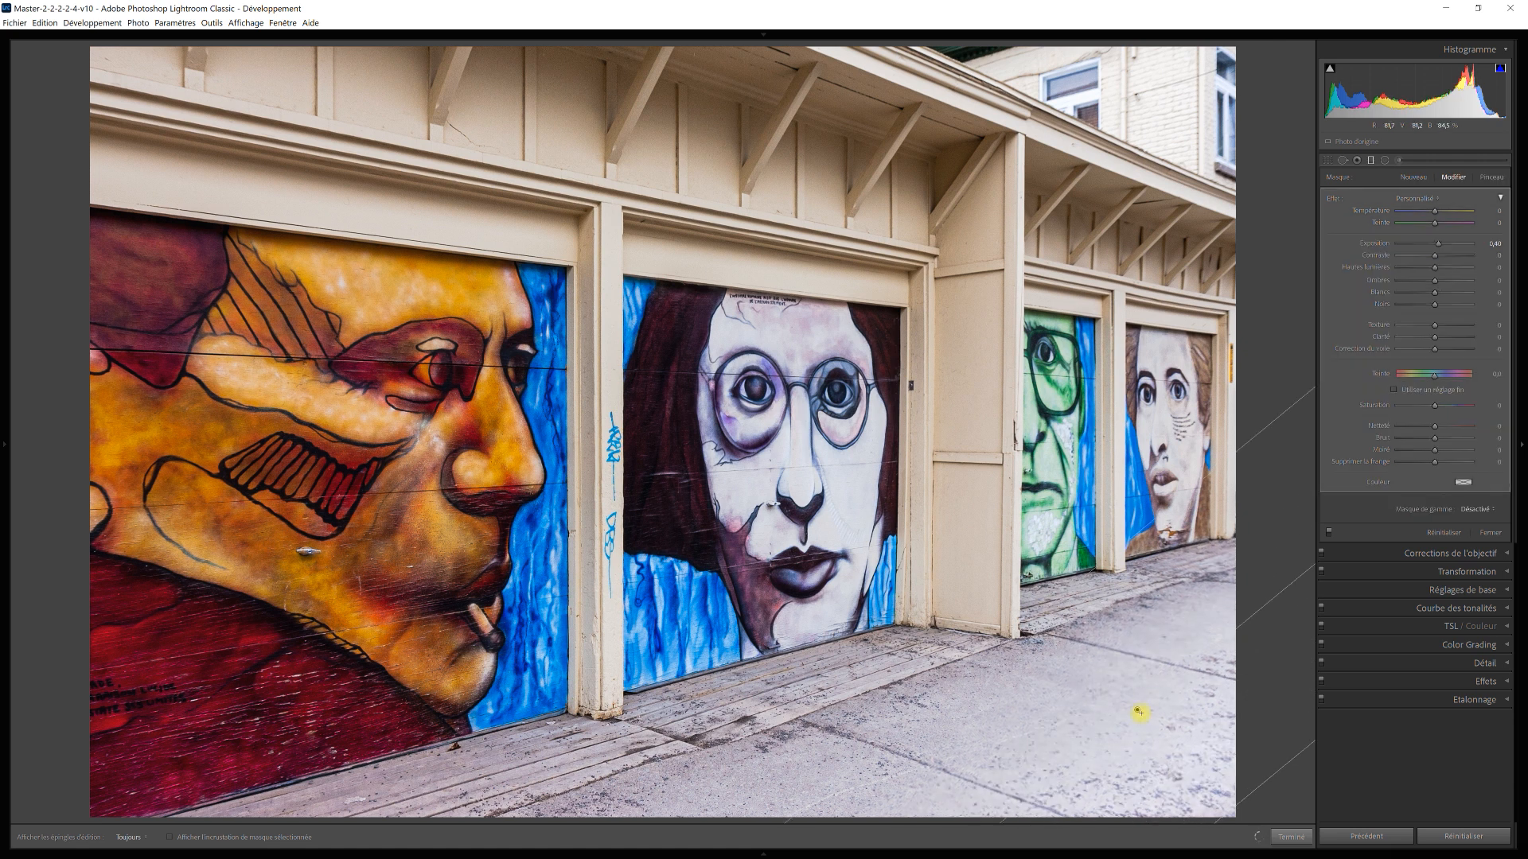
{"action": "left_click_drag", "start_coordinate": [1136, 709], "coordinate": [1028, 643]}
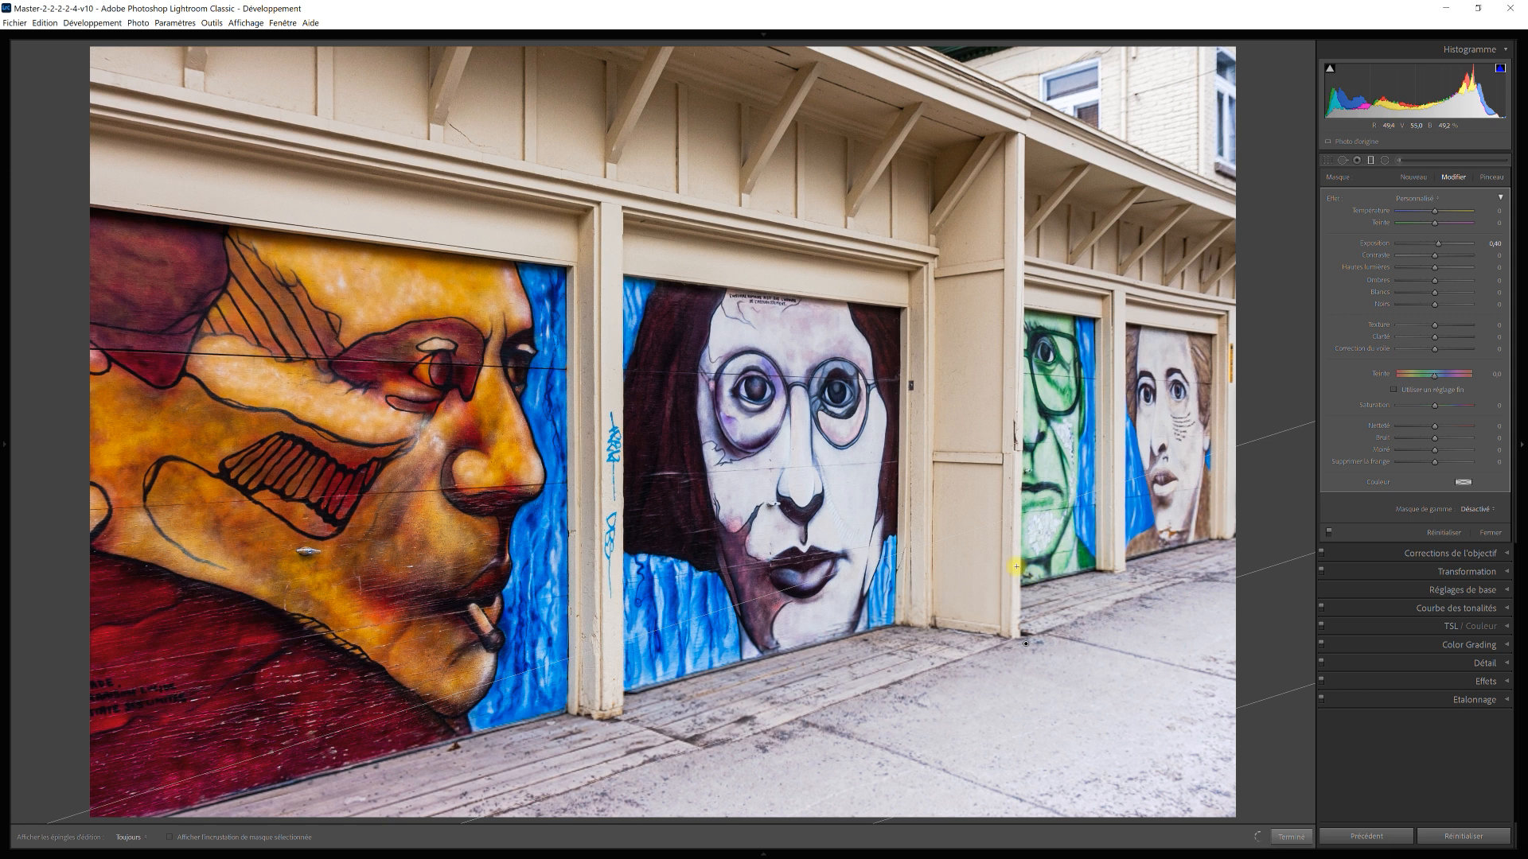
{"action": "left_click_drag", "start_coordinate": [968, 538], "coordinate": [1006, 610]}
{"action": "left_click_drag", "start_coordinate": [1039, 684], "coordinate": [1020, 651]}
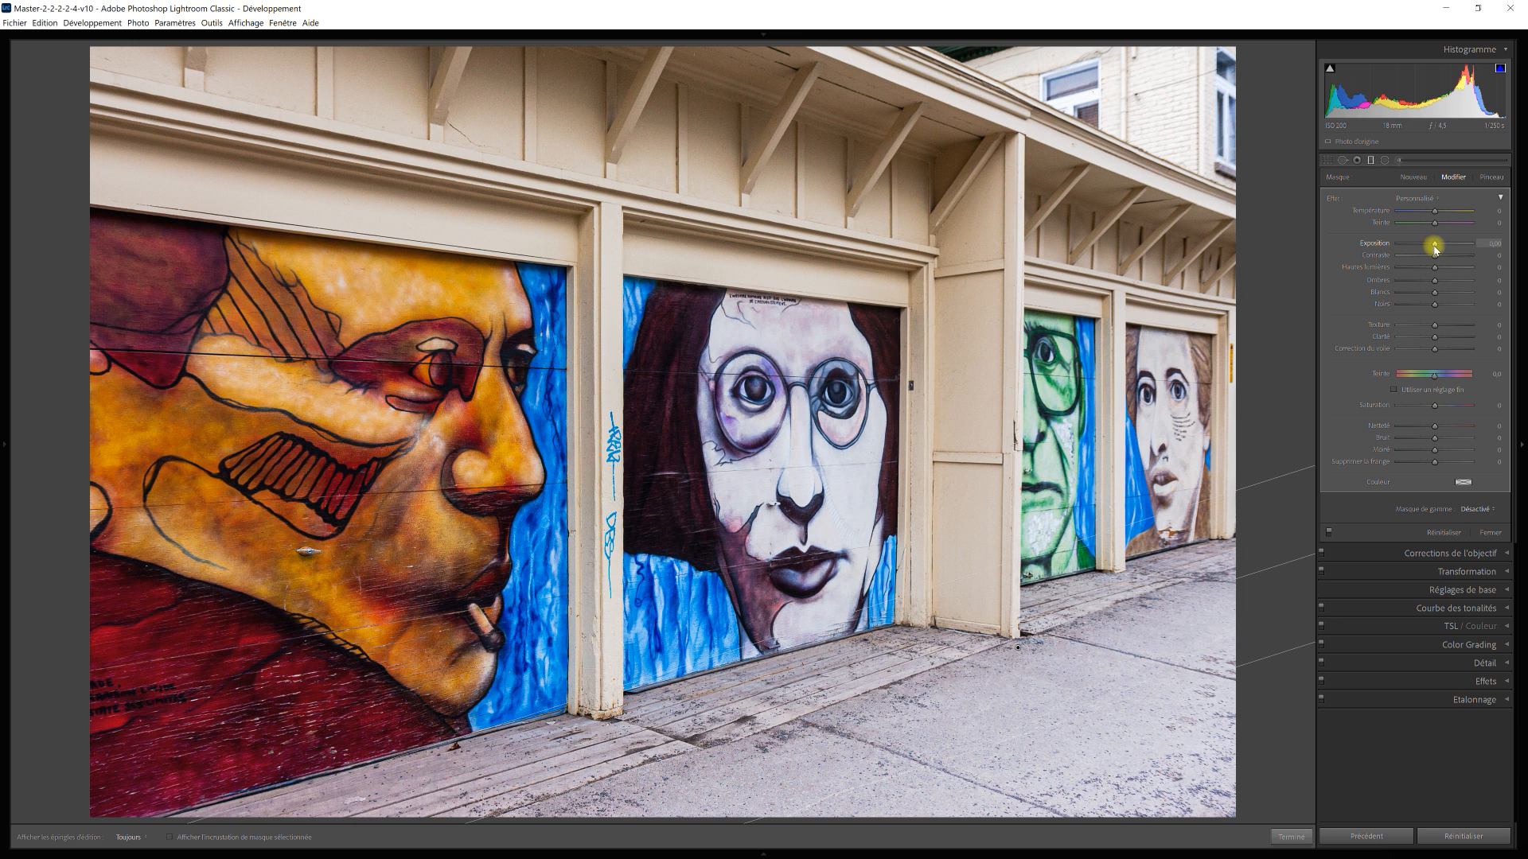
Darken the pavement gradient with exposure about -0.63, highlights about -60 and shadows about -56, and fine-tune its position and angle.
{"action": "left_click_drag", "start_coordinate": [1436, 248], "coordinate": [1430, 246]}
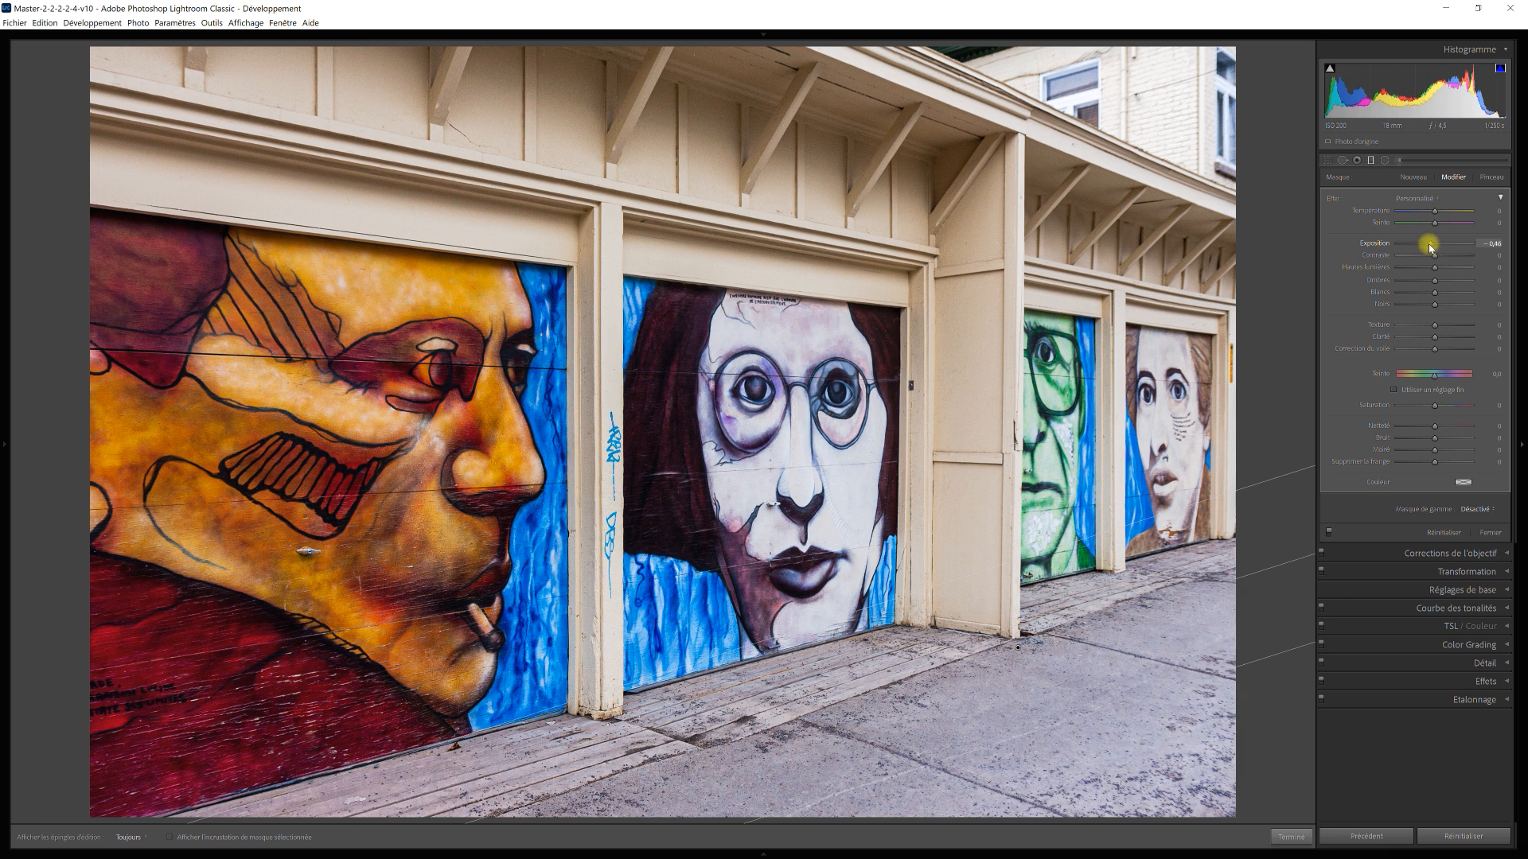
{"action": "left_click_drag", "start_coordinate": [1430, 243], "coordinate": [1428, 244]}
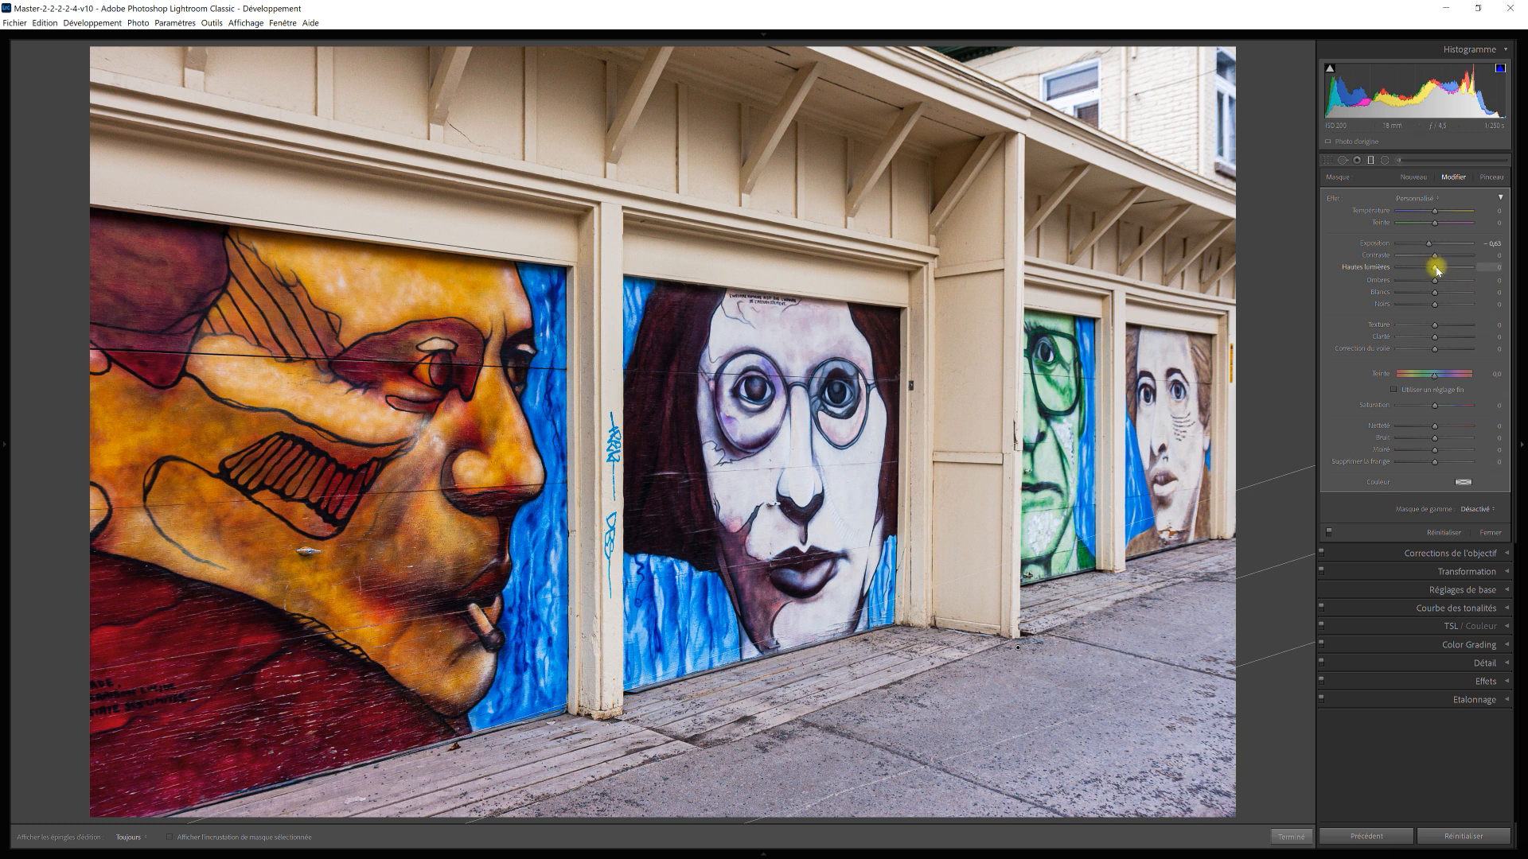
{"action": "left_click_drag", "start_coordinate": [1436, 268], "coordinate": [1413, 275]}
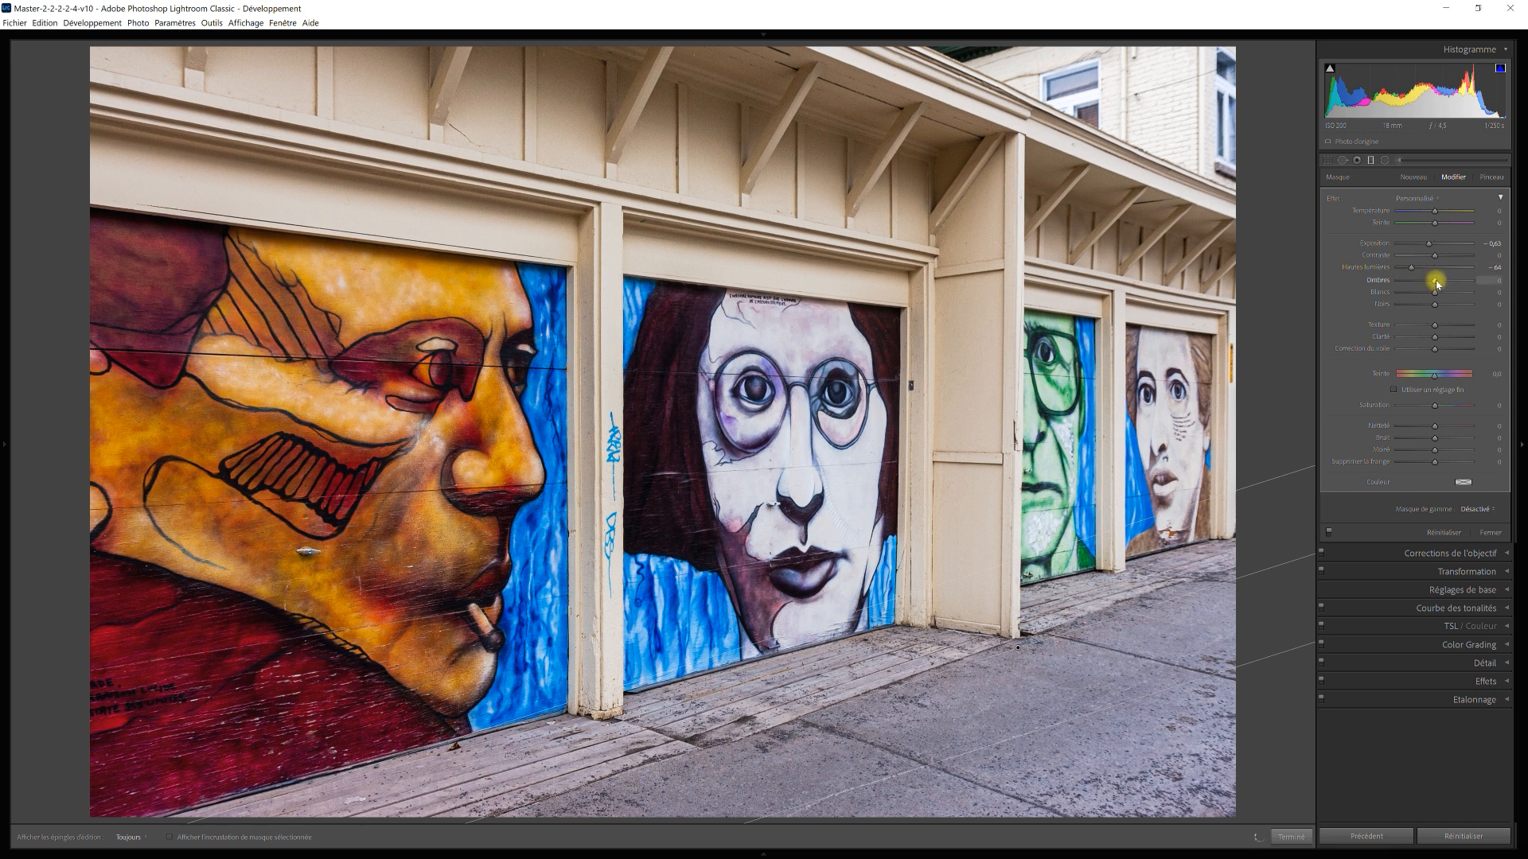
{"action": "left_click_drag", "start_coordinate": [1438, 283], "coordinate": [1414, 288]}
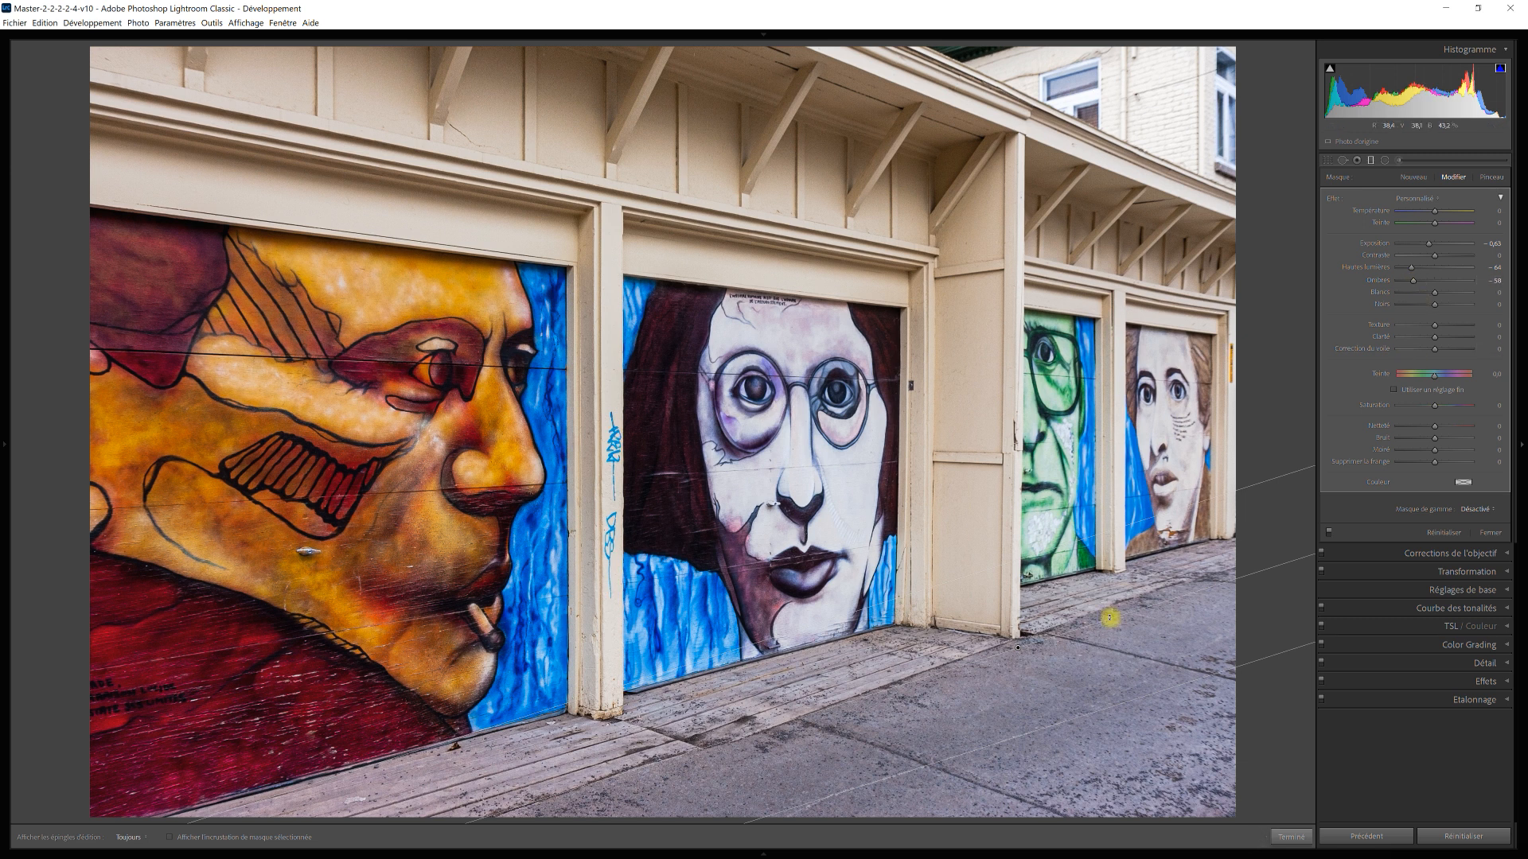
{"action": "left_click_drag", "start_coordinate": [1109, 618], "coordinate": [1109, 615]}
{"action": "left_click_drag", "start_coordinate": [1018, 648], "coordinate": [1014, 644]}
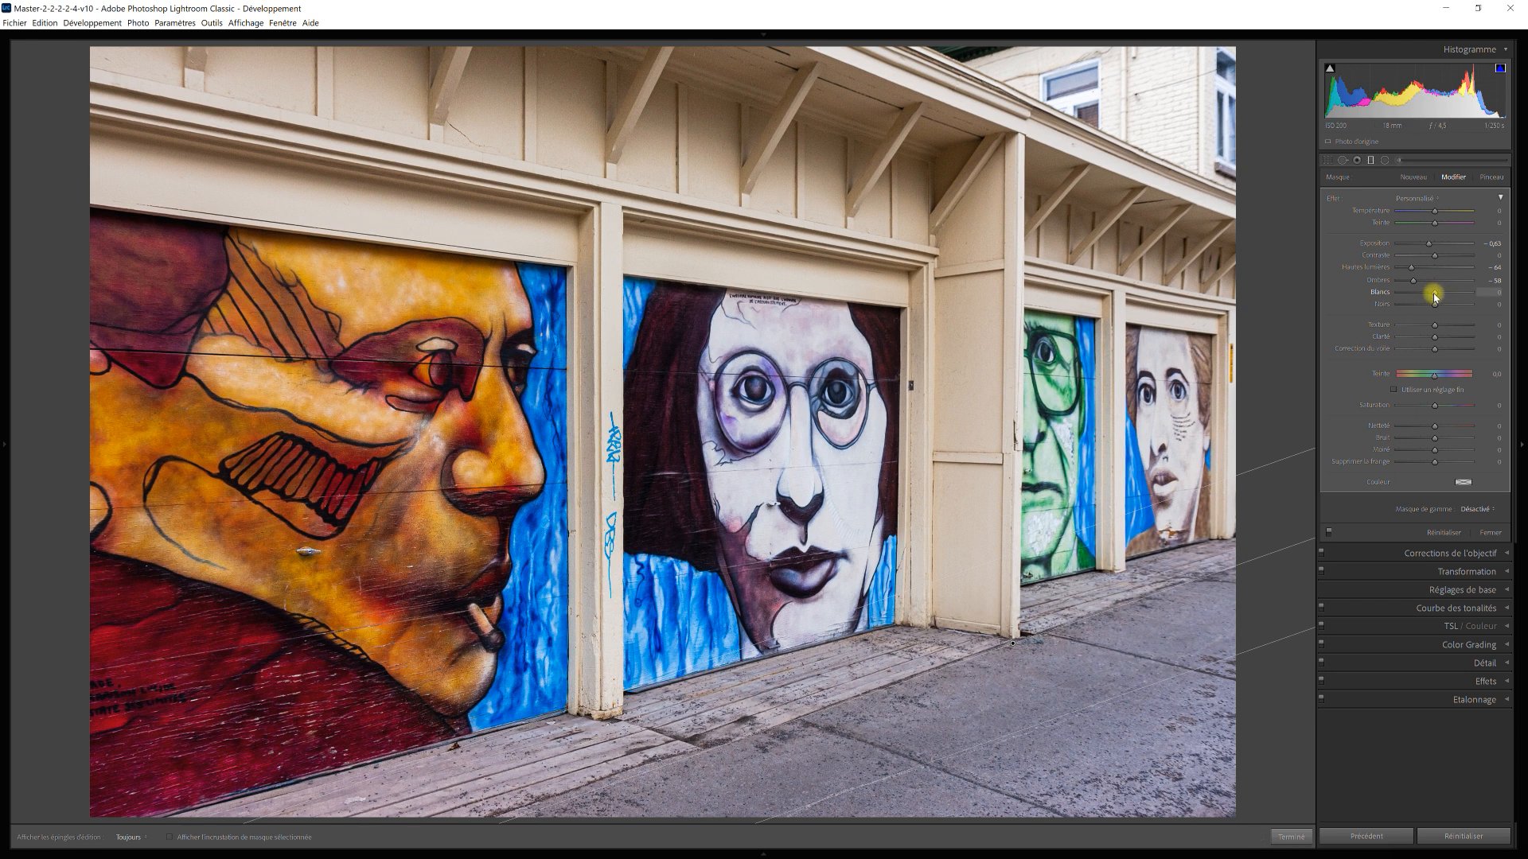
Slightly lower the gradient's whites, blacks and texture, compare the photo without and with the filter, and close it.
{"action": "left_click_drag", "start_coordinate": [1435, 297], "coordinate": [1430, 296]}
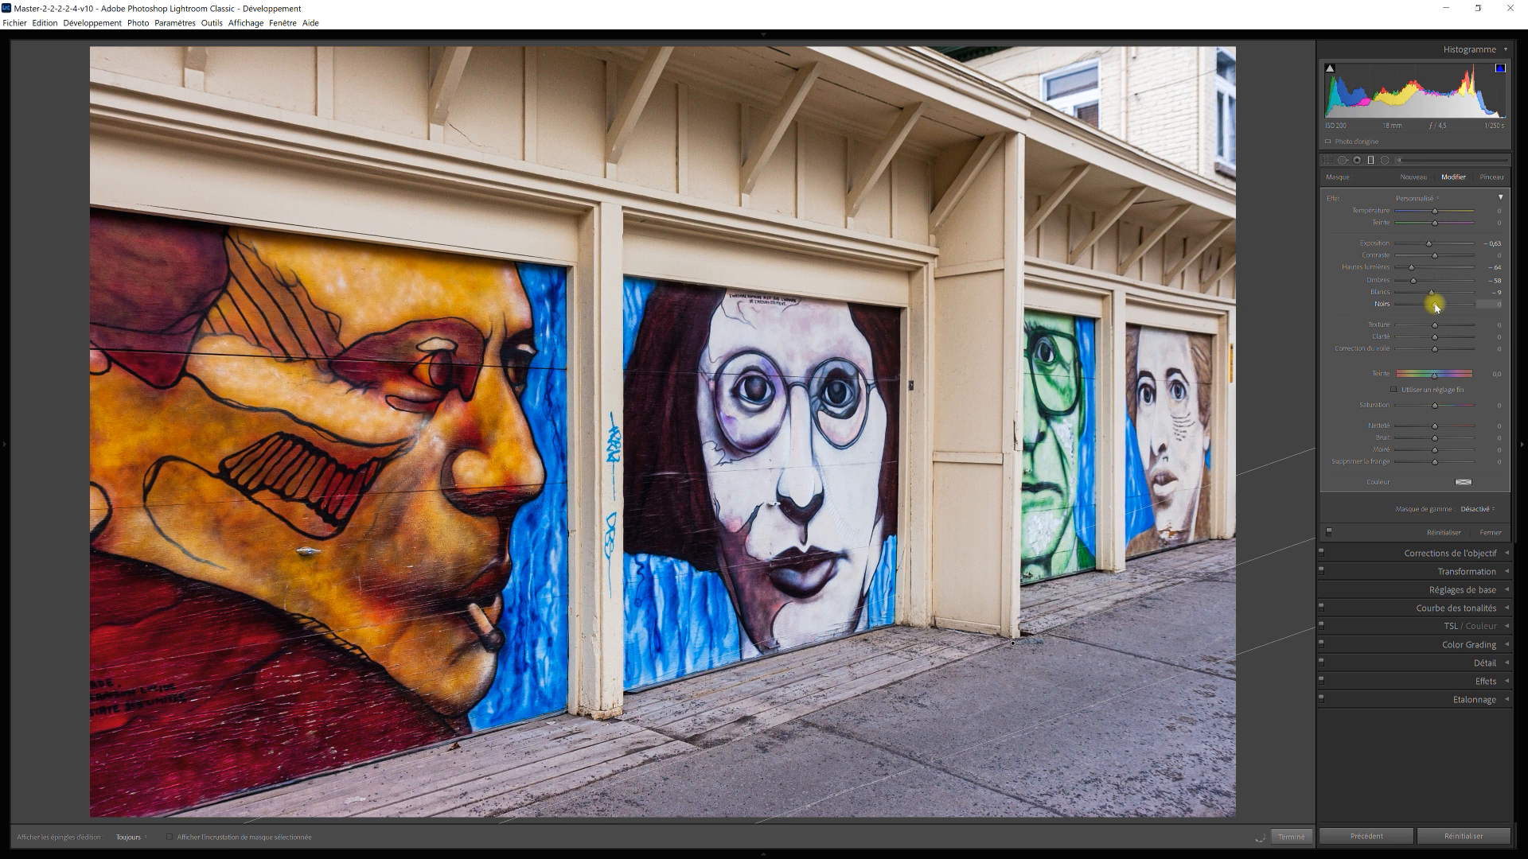
{"action": "left_click_drag", "start_coordinate": [1436, 307], "coordinate": [1431, 307]}
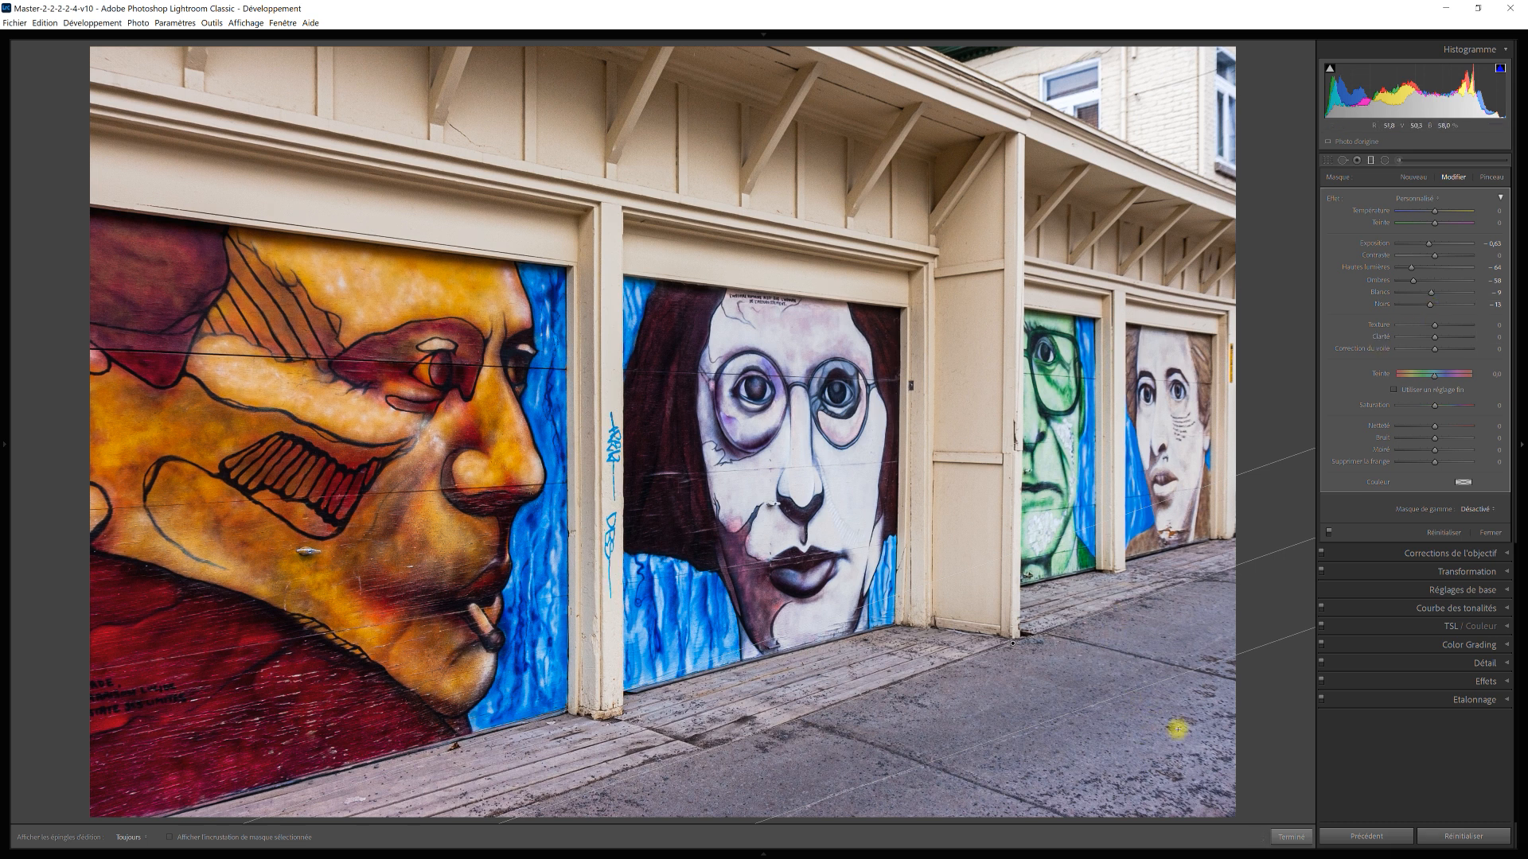
{"action": "left_click_drag", "start_coordinate": [1436, 327], "coordinate": [1428, 328]}
{"action": "left_click", "coordinate": [1329, 534]}
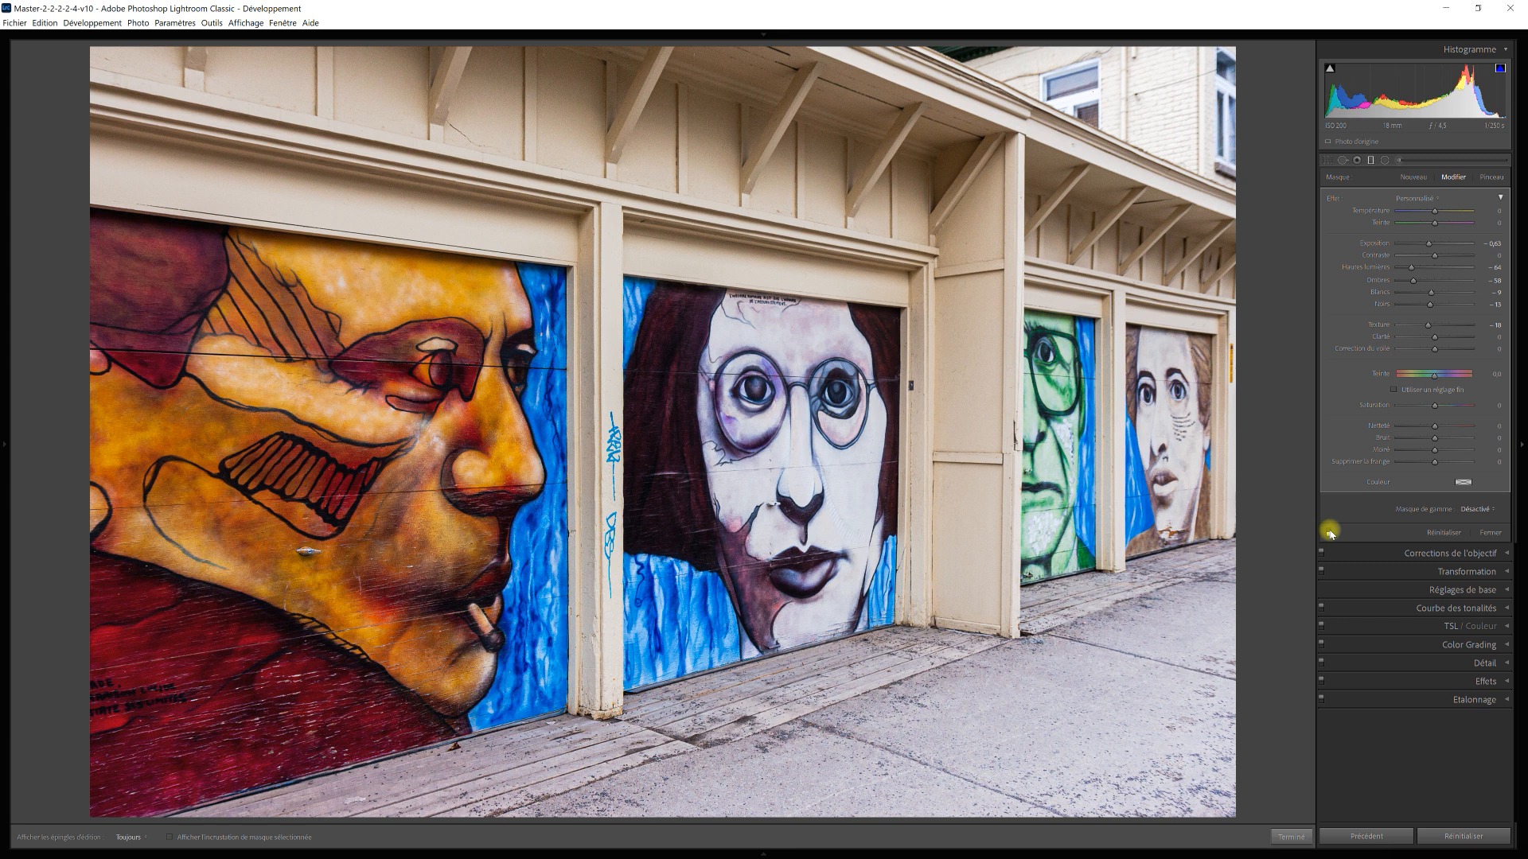
{"action": "left_click", "coordinate": [1330, 533]}
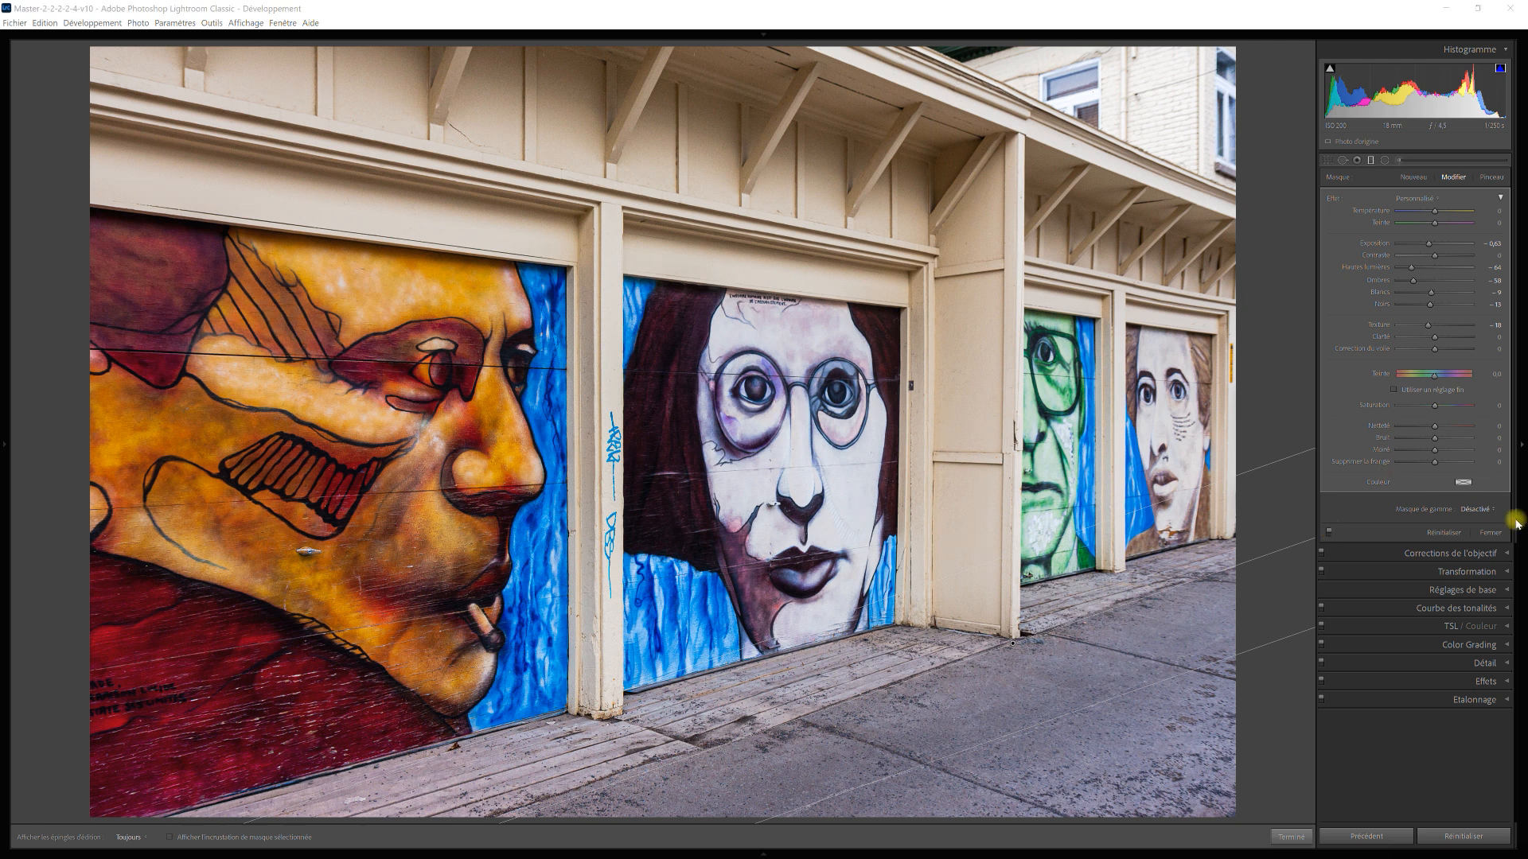
{"action": "left_click", "coordinate": [1496, 533]}
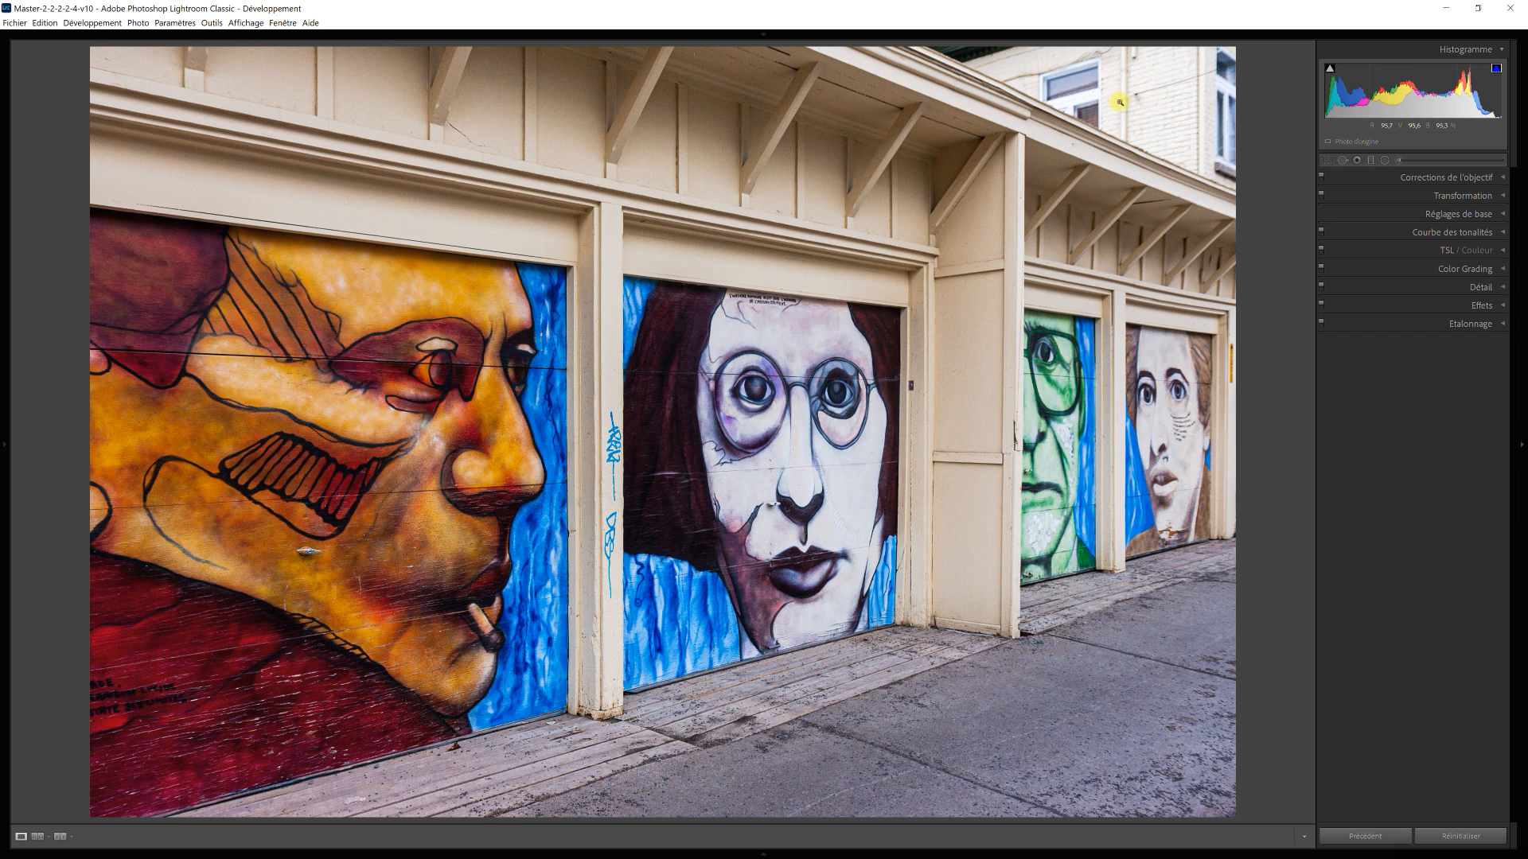
Place a radial filter over the bright brick building in the upper-right corner, rotating and repositioning its ellipse to cover the facade.
{"action": "left_click", "coordinate": [1386, 161]}
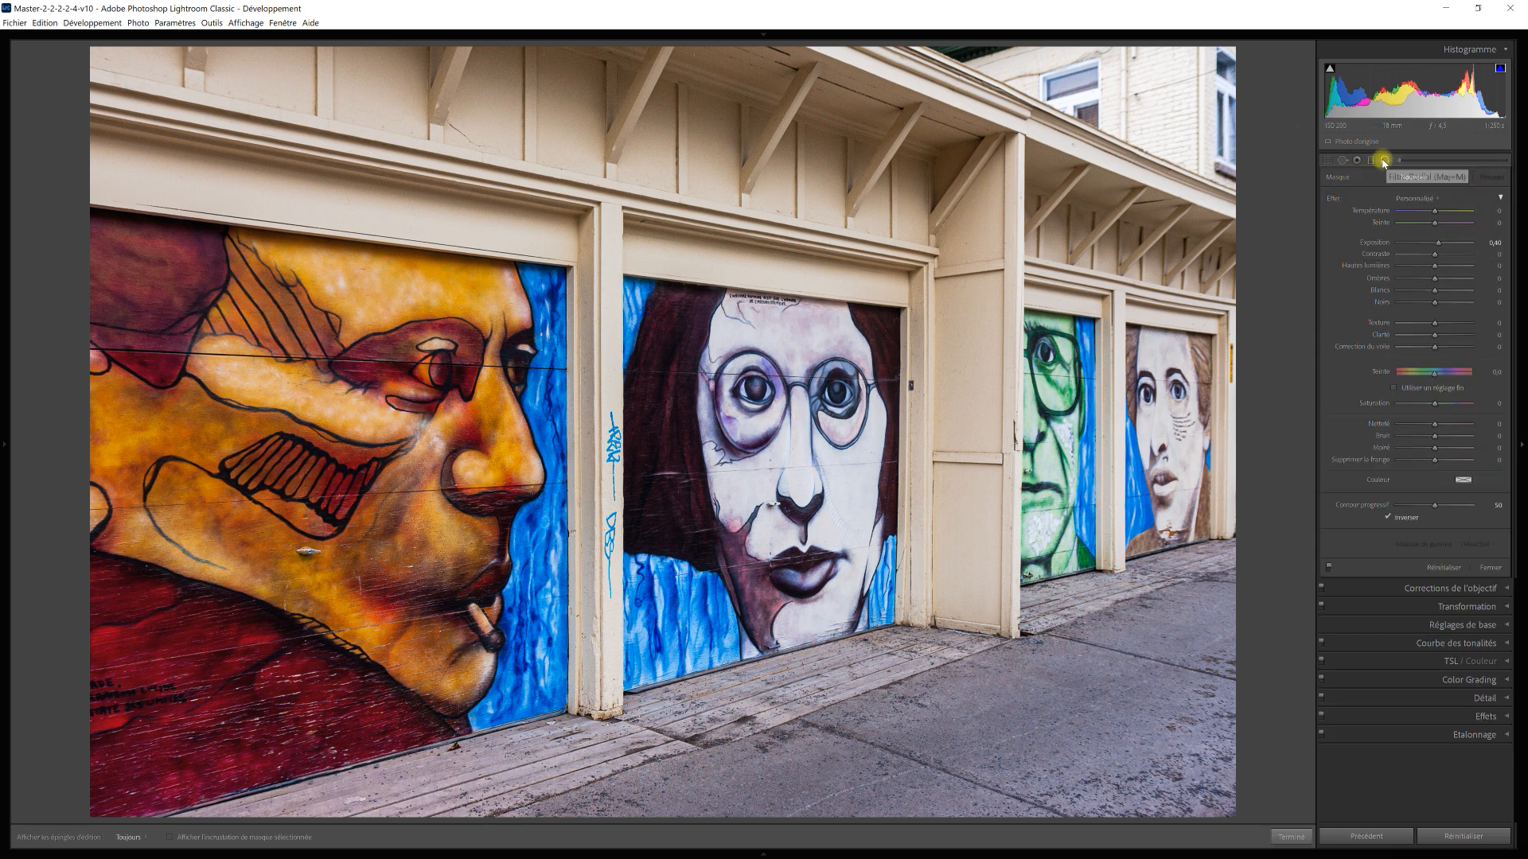
{"action": "left_click_drag", "start_coordinate": [1118, 102], "coordinate": [1255, 146]}
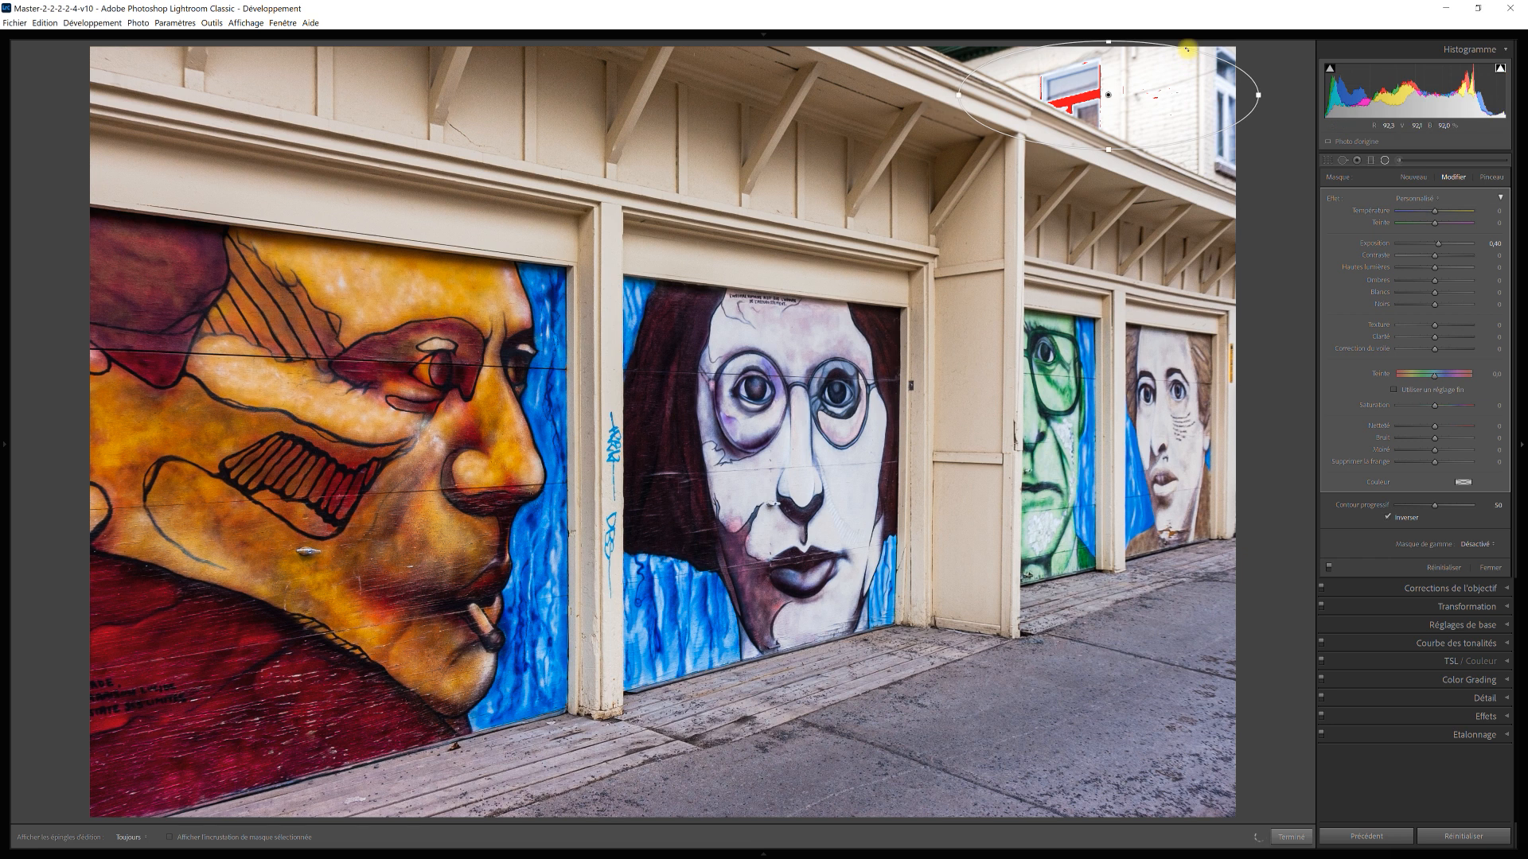
{"action": "left_click_drag", "start_coordinate": [1186, 48], "coordinate": [1212, 73]}
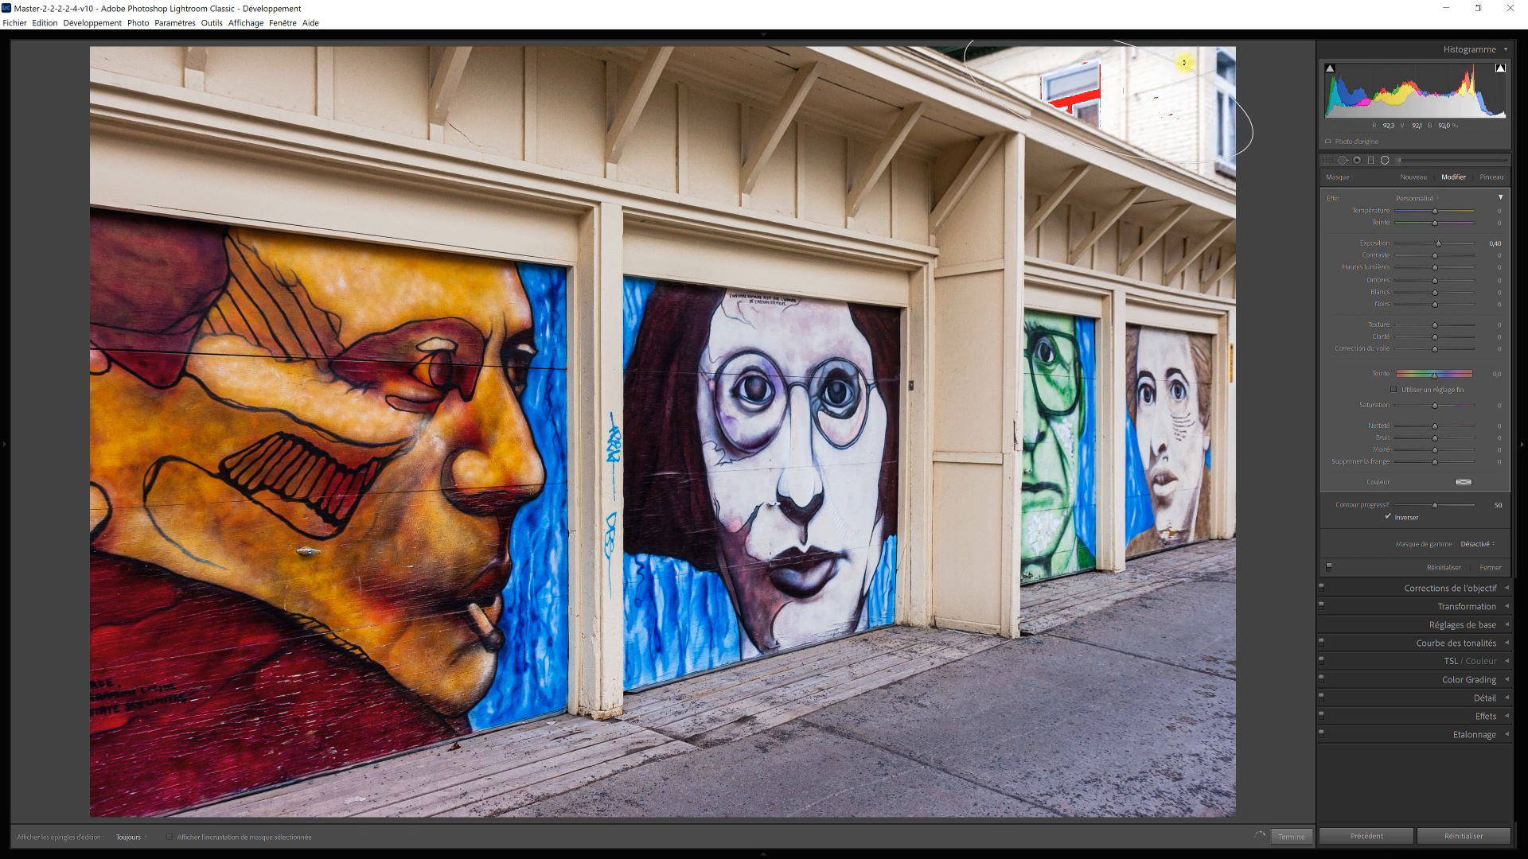
{"action": "left_click_drag", "start_coordinate": [1129, 42], "coordinate": [1135, 36]}
{"action": "left_click_drag", "start_coordinate": [1109, 90], "coordinate": [1122, 89]}
Set the radial filter's exposure to about -0.59, contrast to about 29, highlights to about -28 and shadows to about -67.
{"action": "double_click", "coordinate": [1376, 243]}
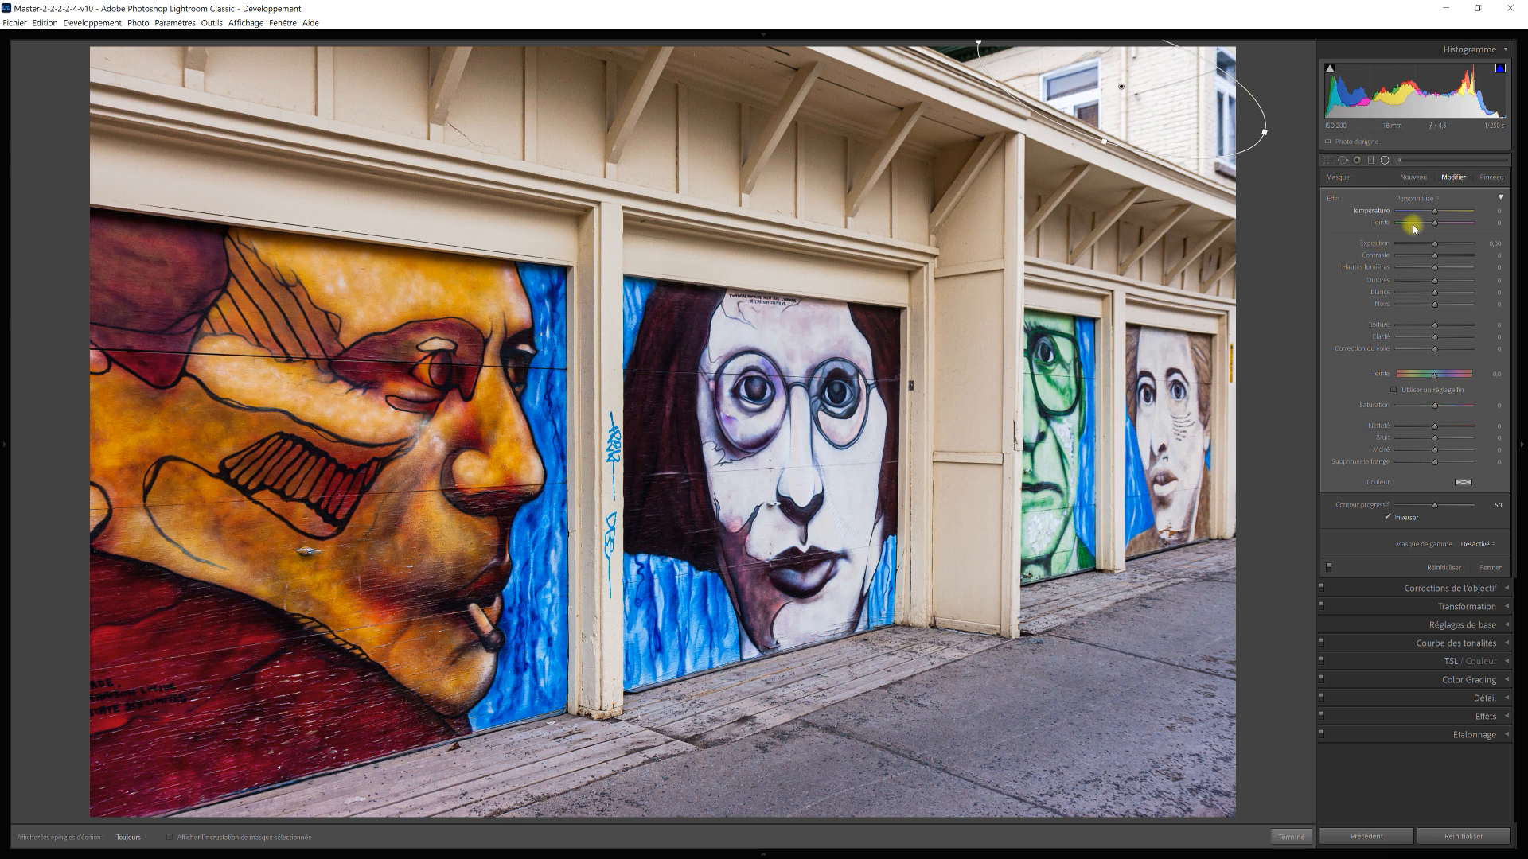
{"action": "left_click_drag", "start_coordinate": [1437, 246], "coordinate": [1431, 248]}
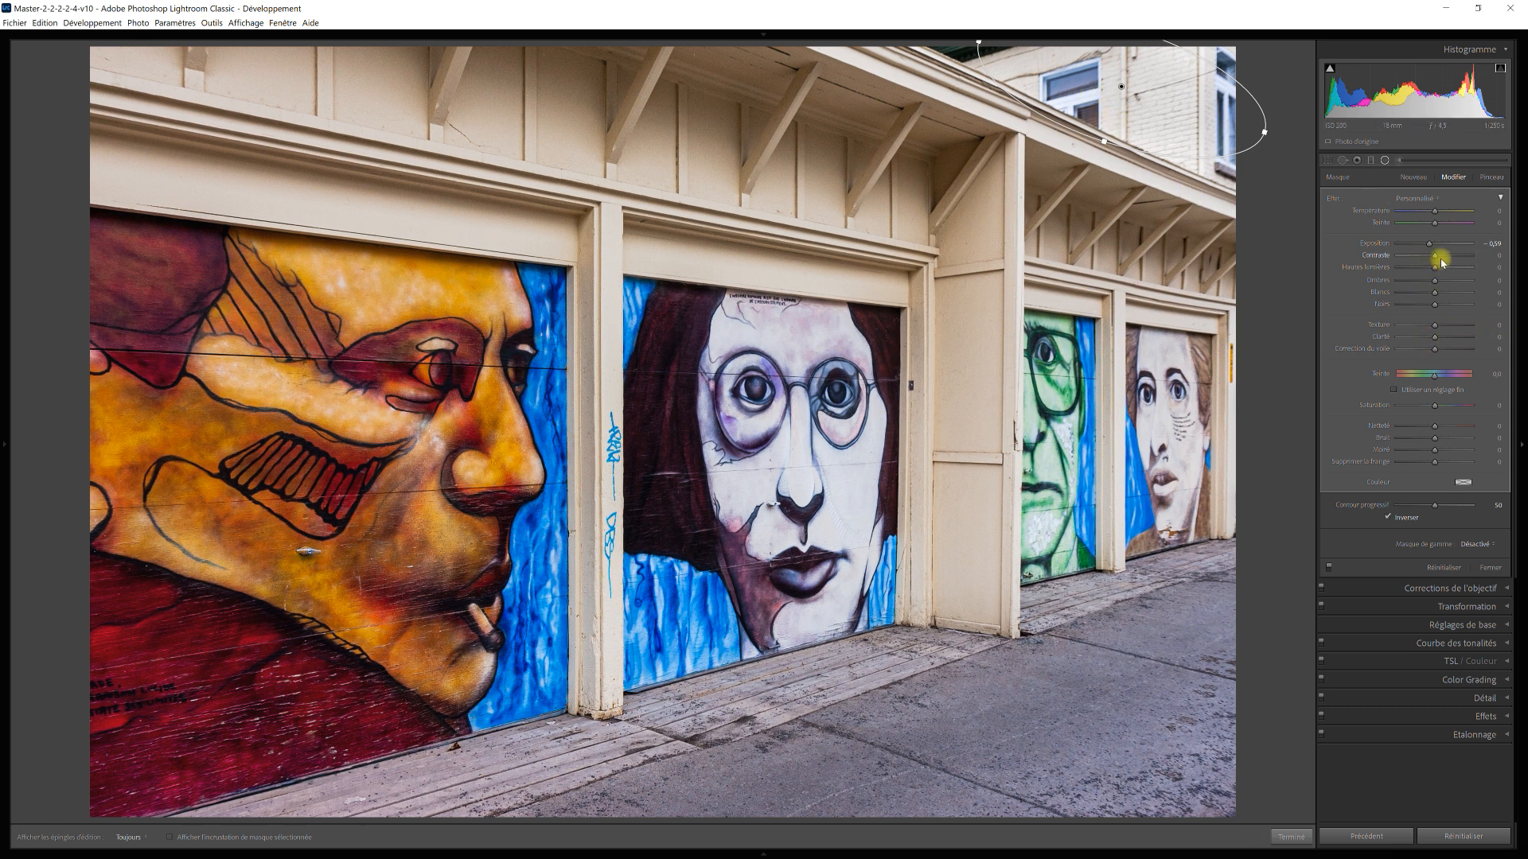
{"action": "left_click_drag", "start_coordinate": [1439, 258], "coordinate": [1445, 258]}
{"action": "left_click_drag", "start_coordinate": [1438, 273], "coordinate": [1431, 275]}
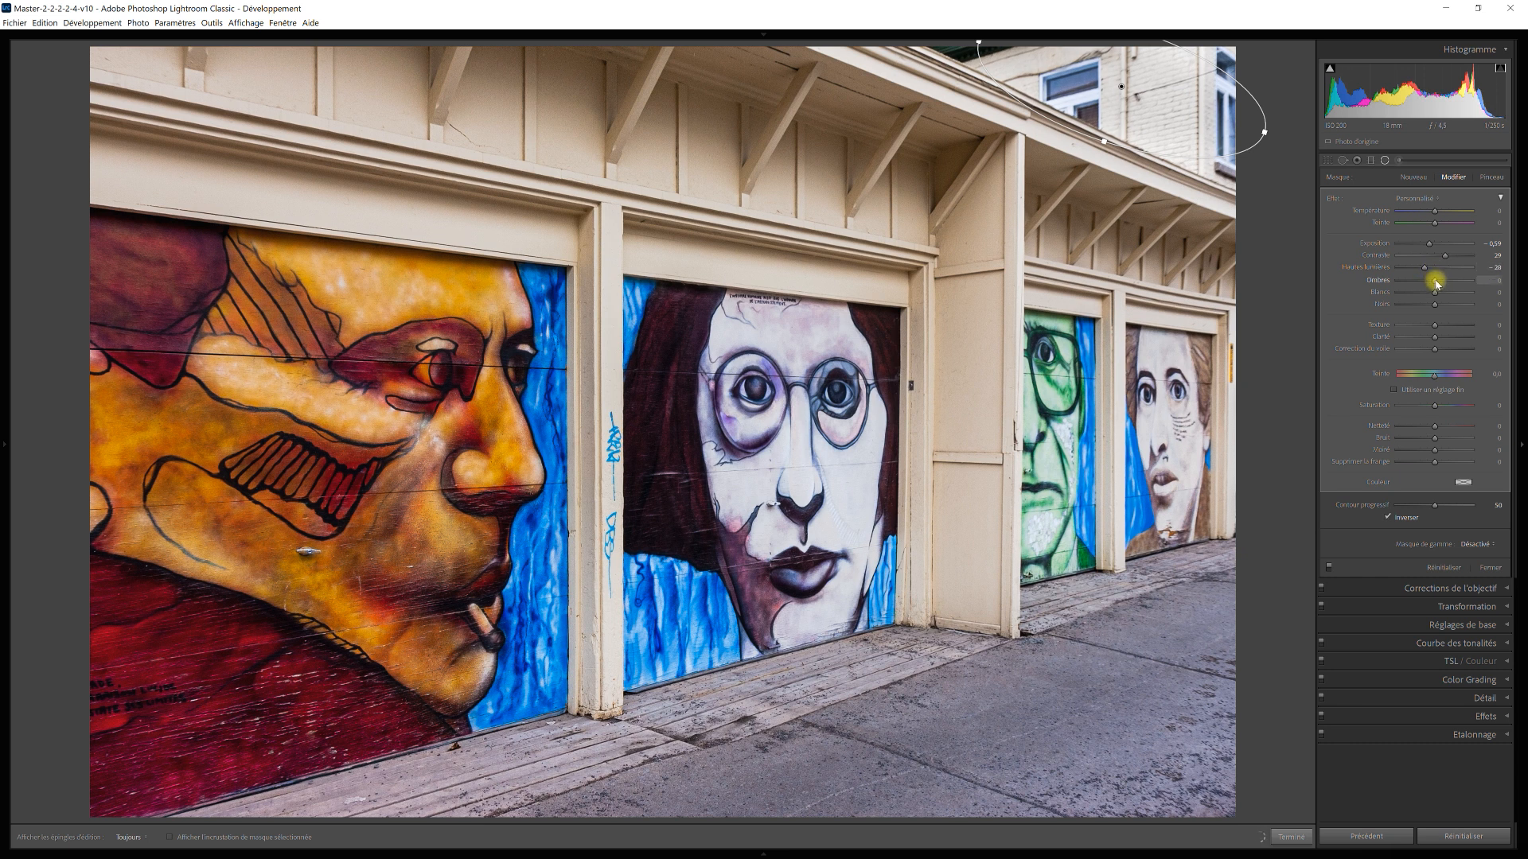
{"action": "left_click_drag", "start_coordinate": [1436, 284], "coordinate": [1415, 289]}
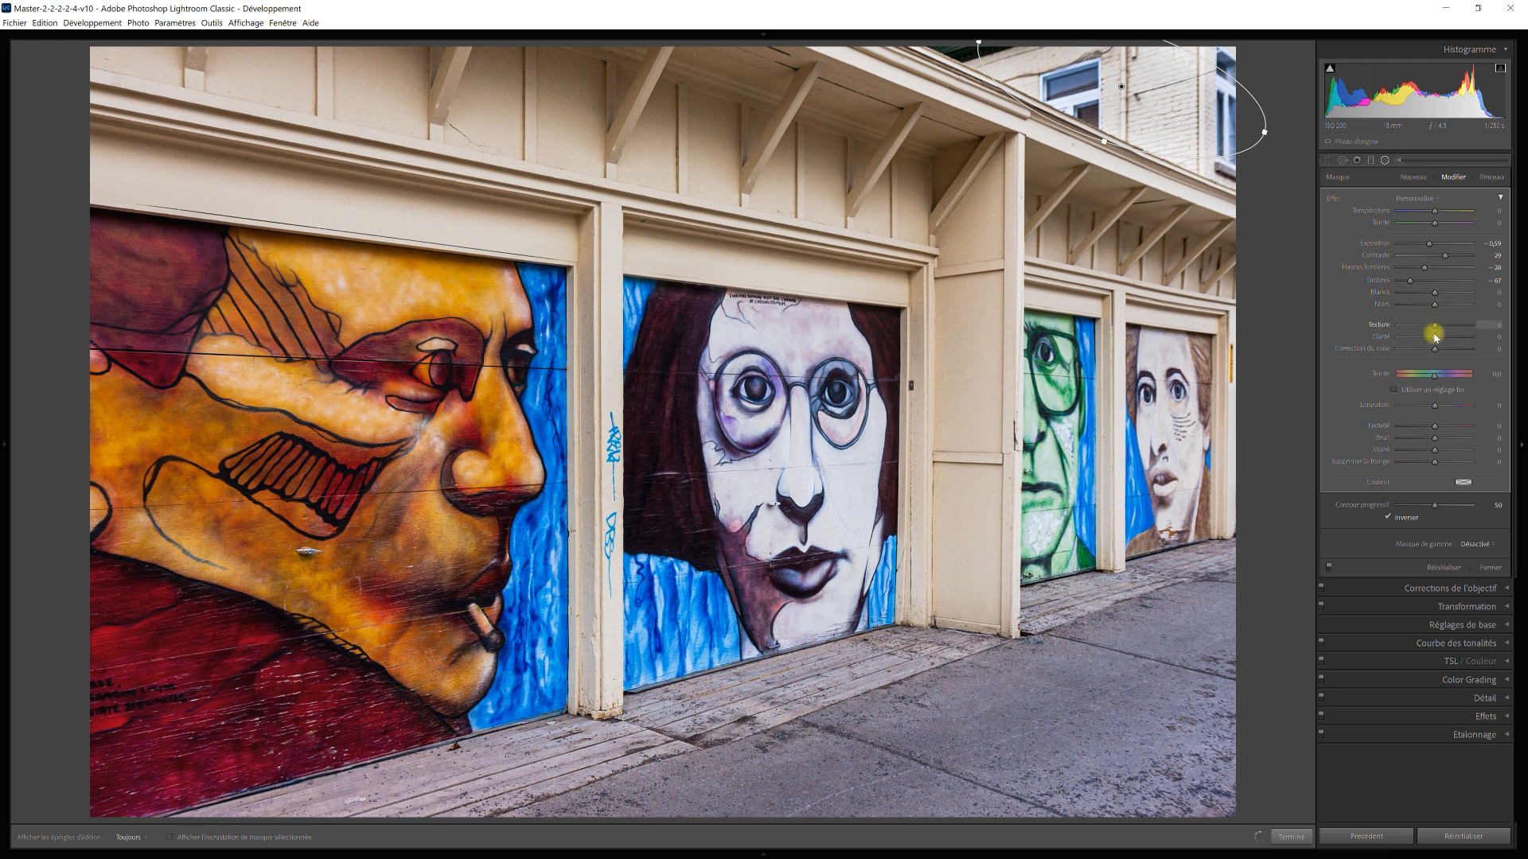
Set the radial filter's dehaze to about 22 and saturation to about -25, and shift and widen its ellipse towards the photo's right edge.
{"action": "left_click_drag", "start_coordinate": [1435, 351], "coordinate": [1437, 353]}
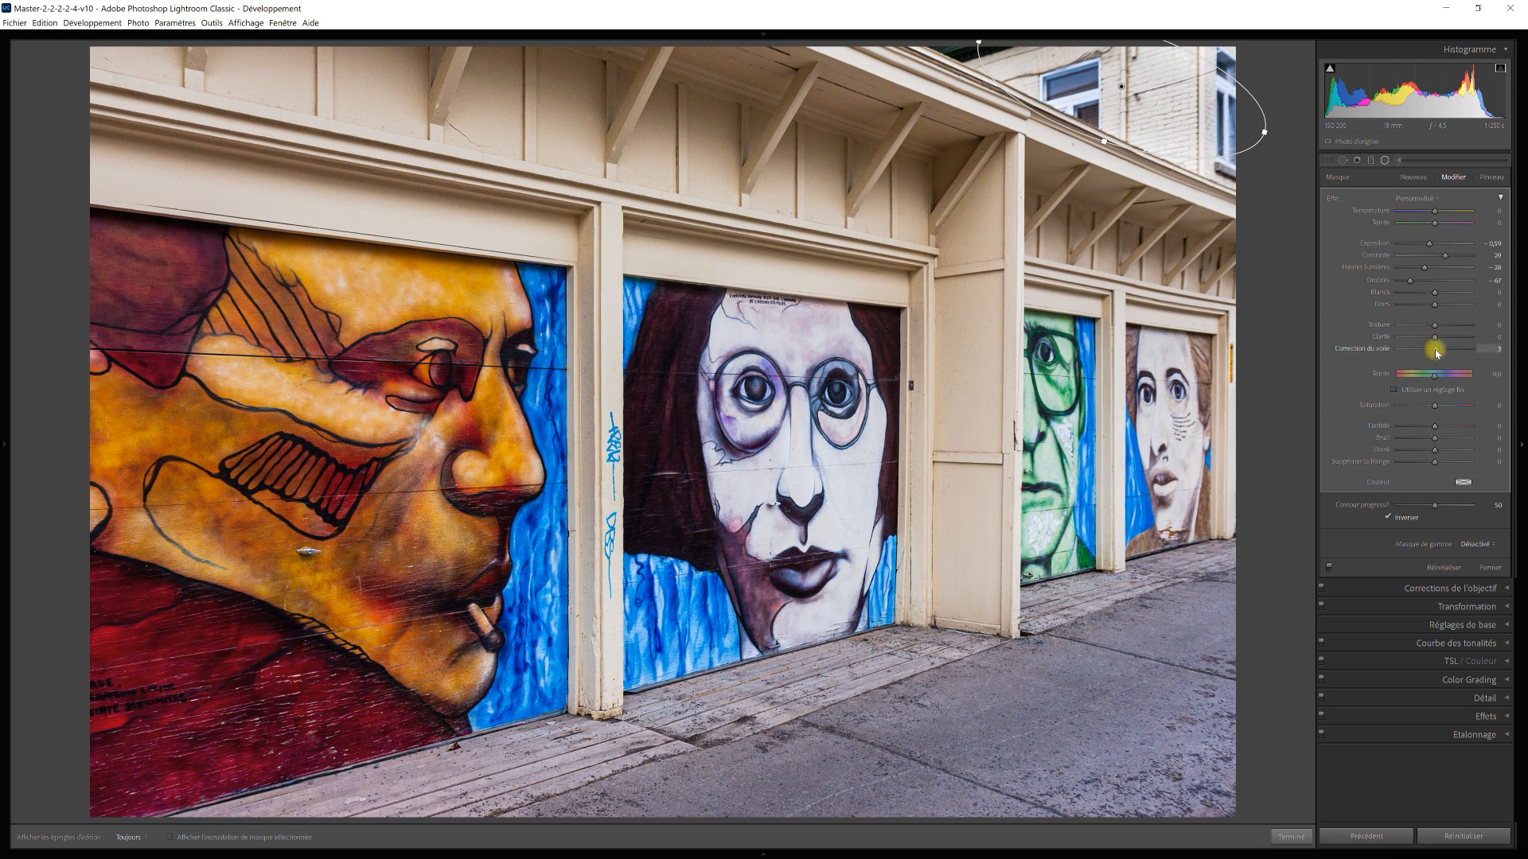
{"action": "left_click_drag", "start_coordinate": [1437, 353], "coordinate": [1441, 353]}
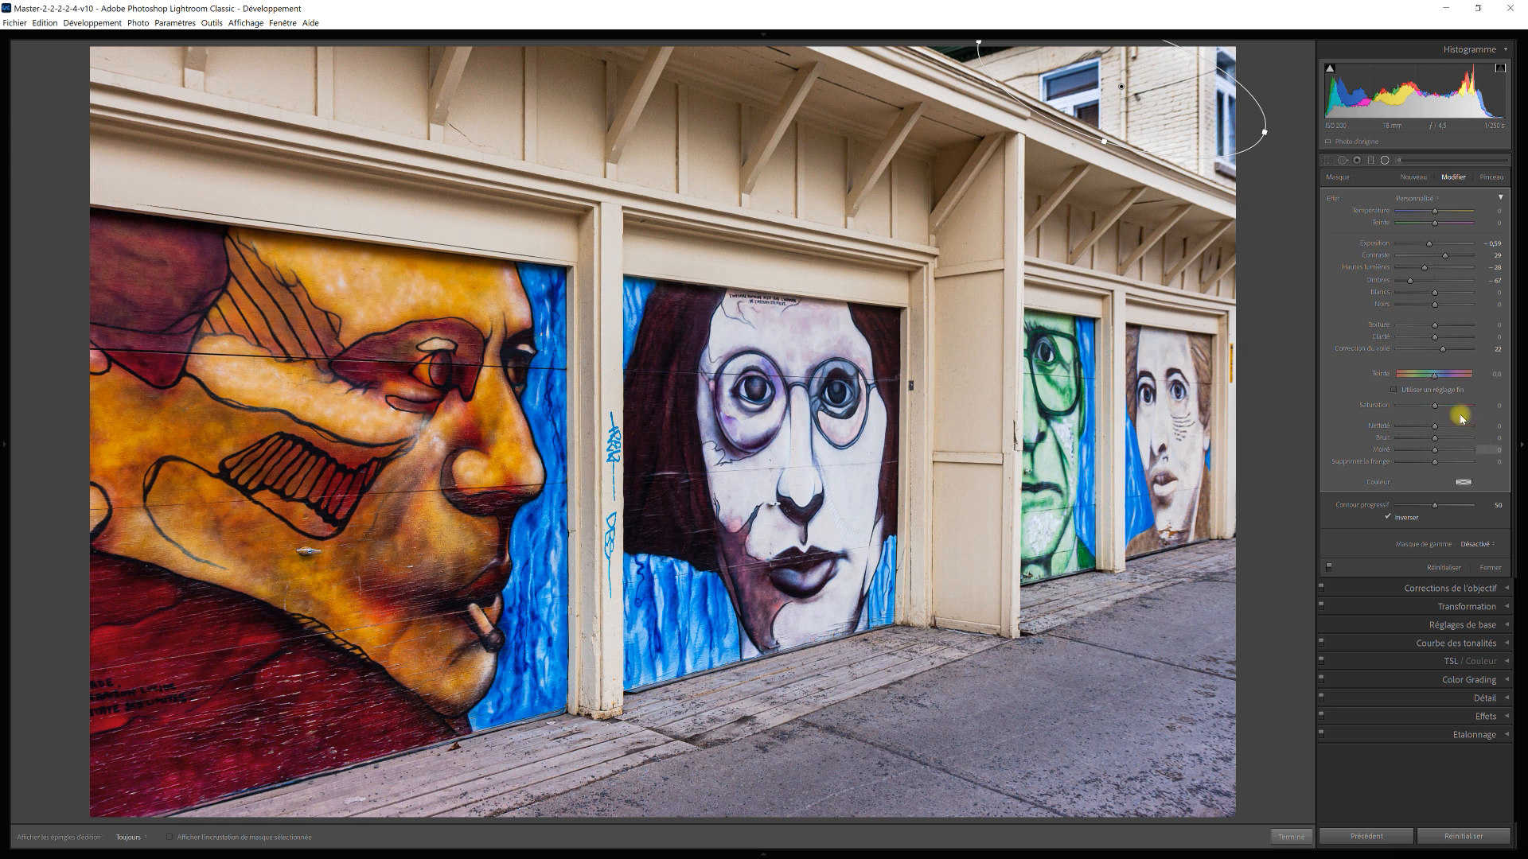
{"action": "left_click_drag", "start_coordinate": [1435, 405], "coordinate": [1429, 408]}
{"action": "left_click", "coordinate": [1329, 568]}
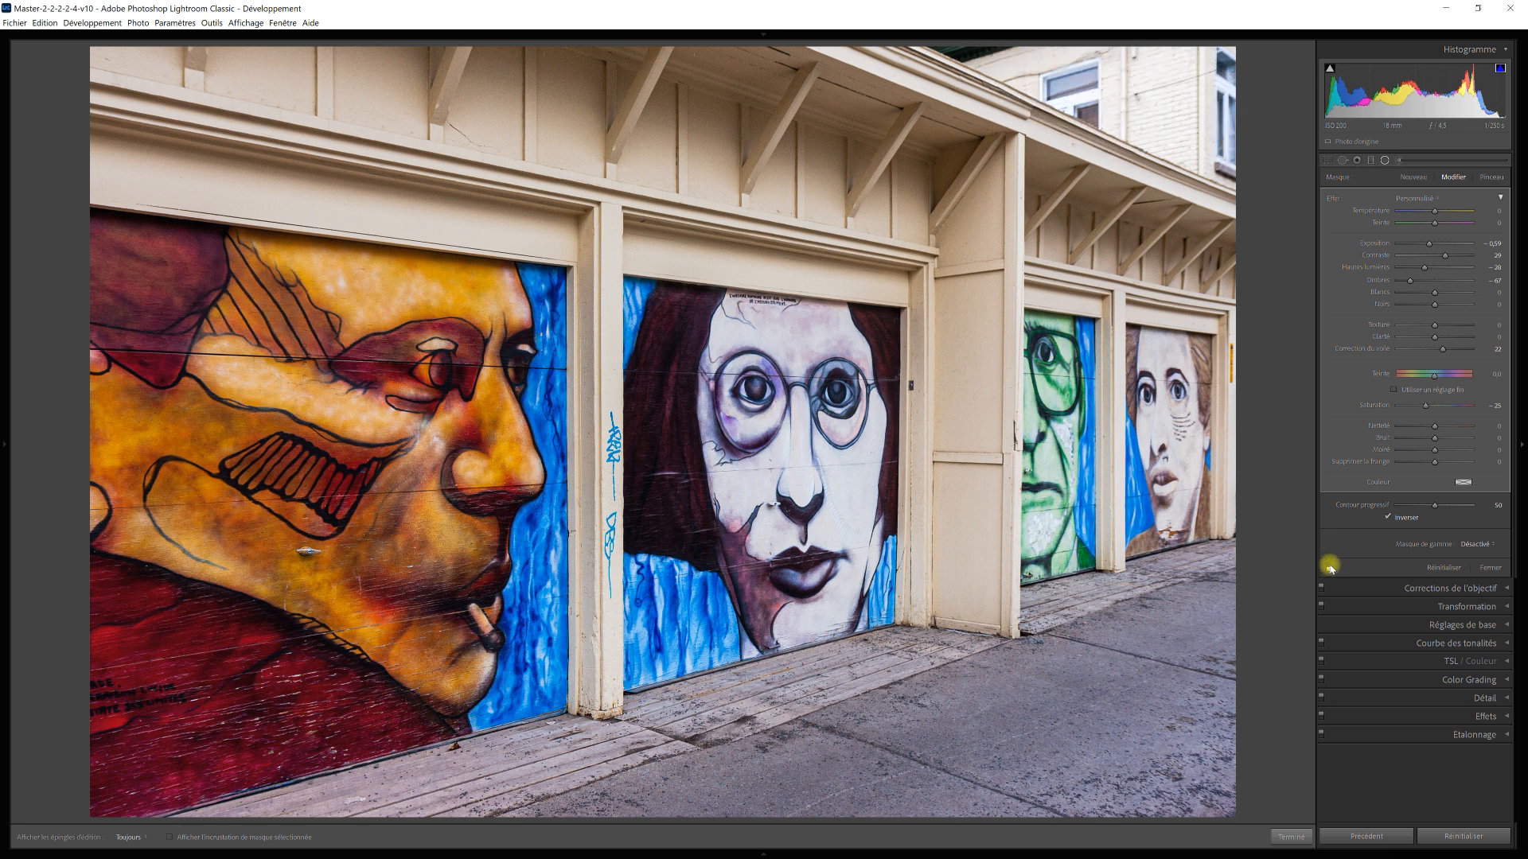
{"action": "left_click", "coordinate": [1329, 568]}
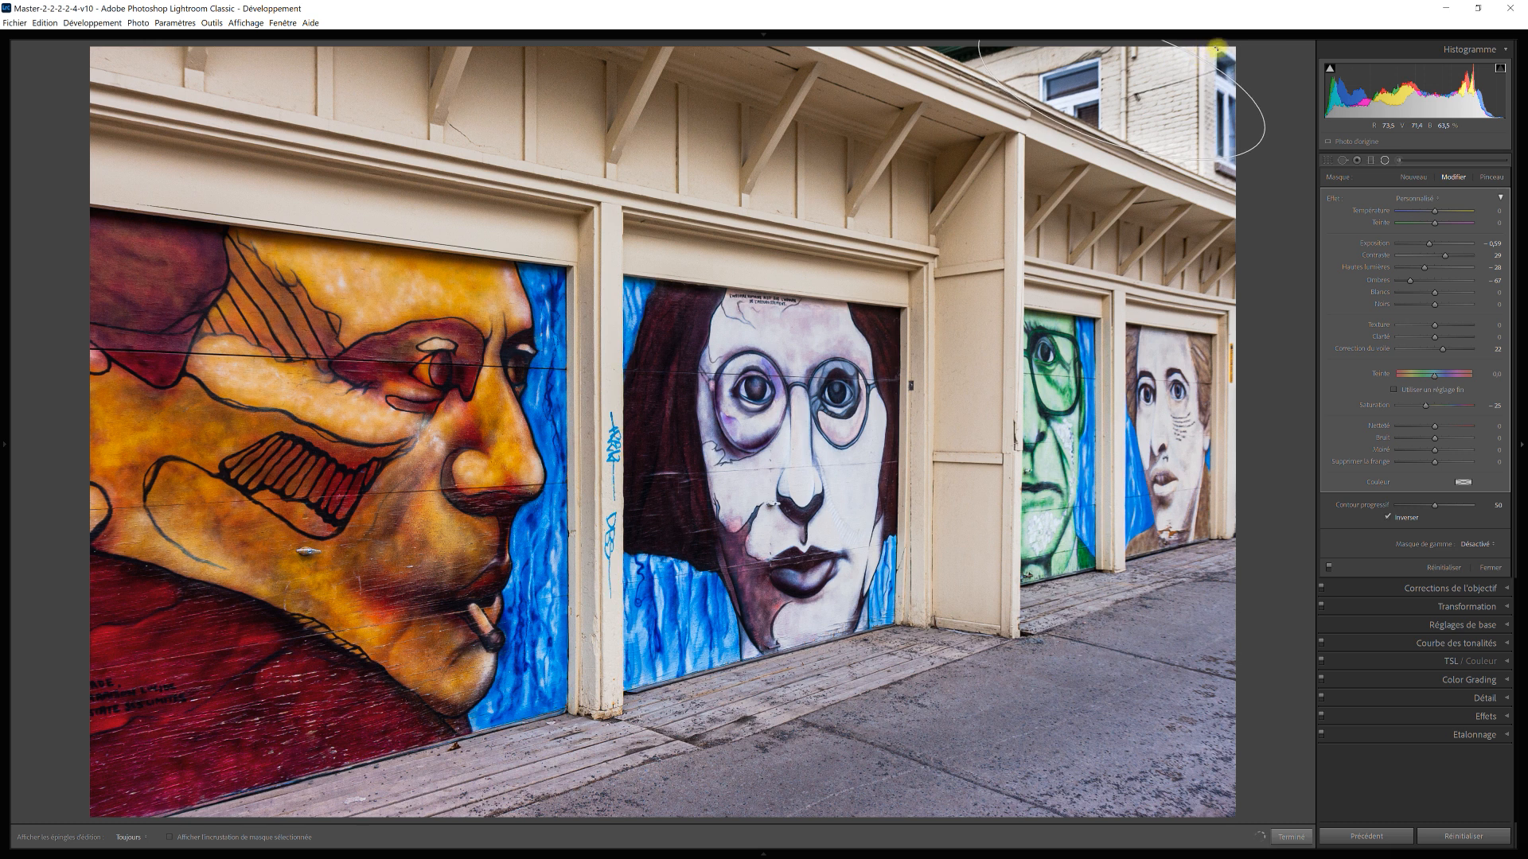
{"action": "left_click_drag", "start_coordinate": [1128, 86], "coordinate": [1162, 86]}
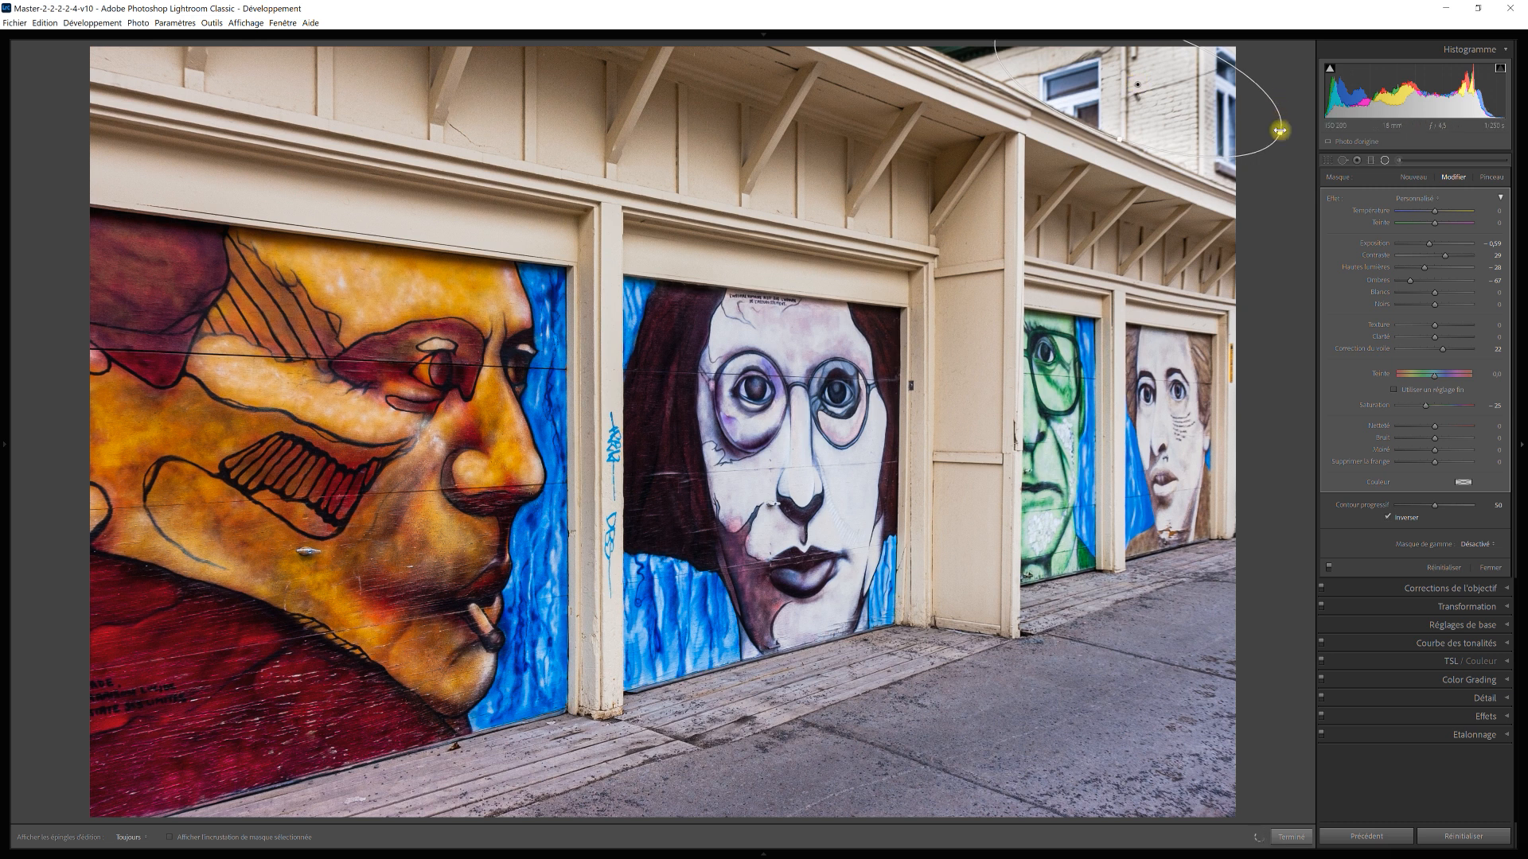
{"action": "left_click_drag", "start_coordinate": [1281, 132], "coordinate": [1300, 140]}
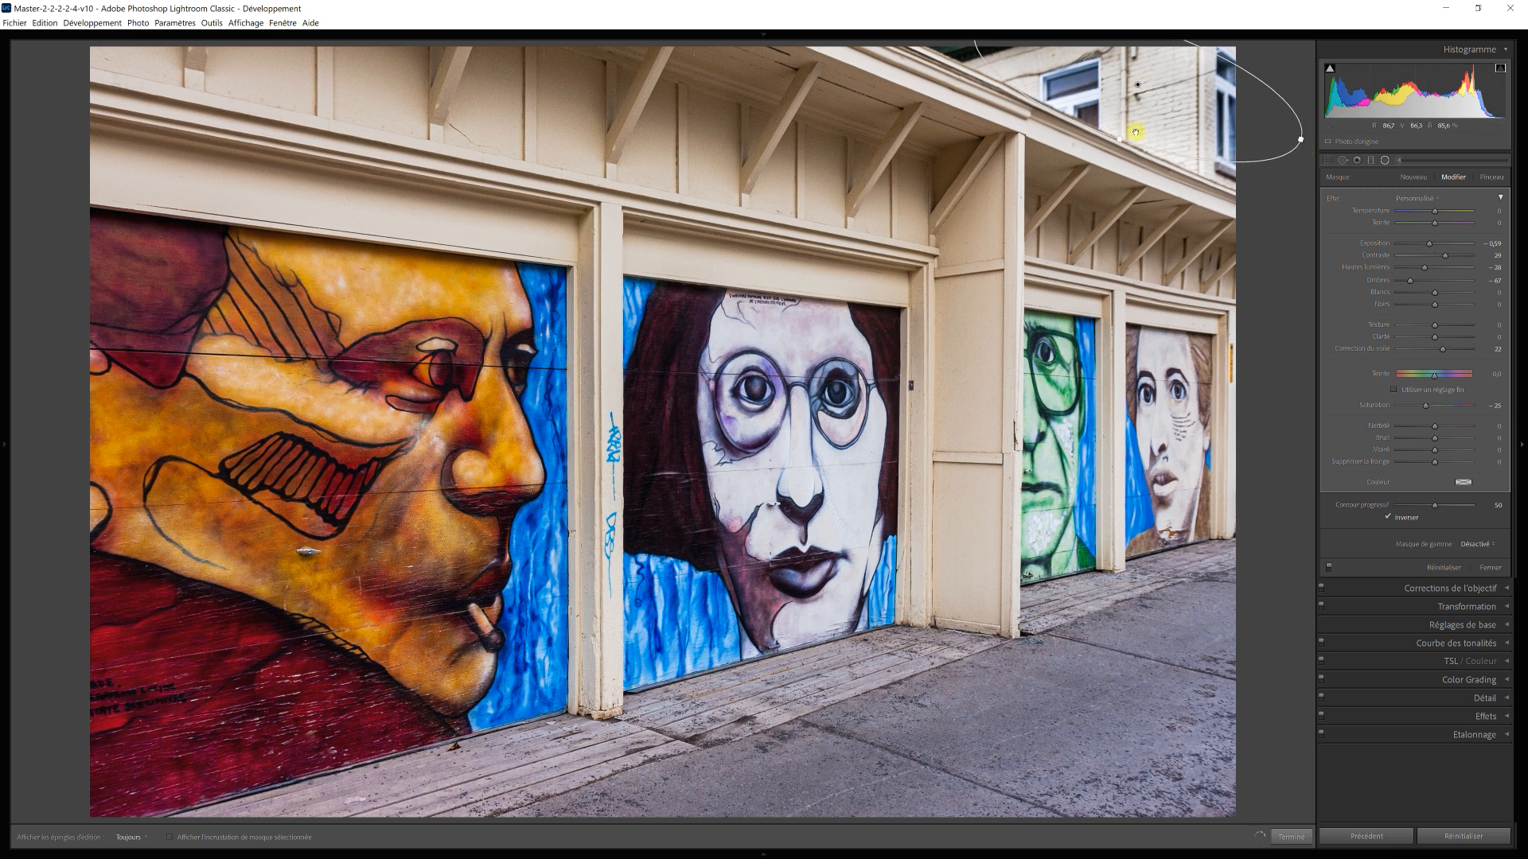
Stretch the radial filter's ellipse slightly lower over the bright brick building, compare the photo without and with the filter, and close it.
{"action": "left_click_drag", "start_coordinate": [1118, 140], "coordinate": [1102, 162]}
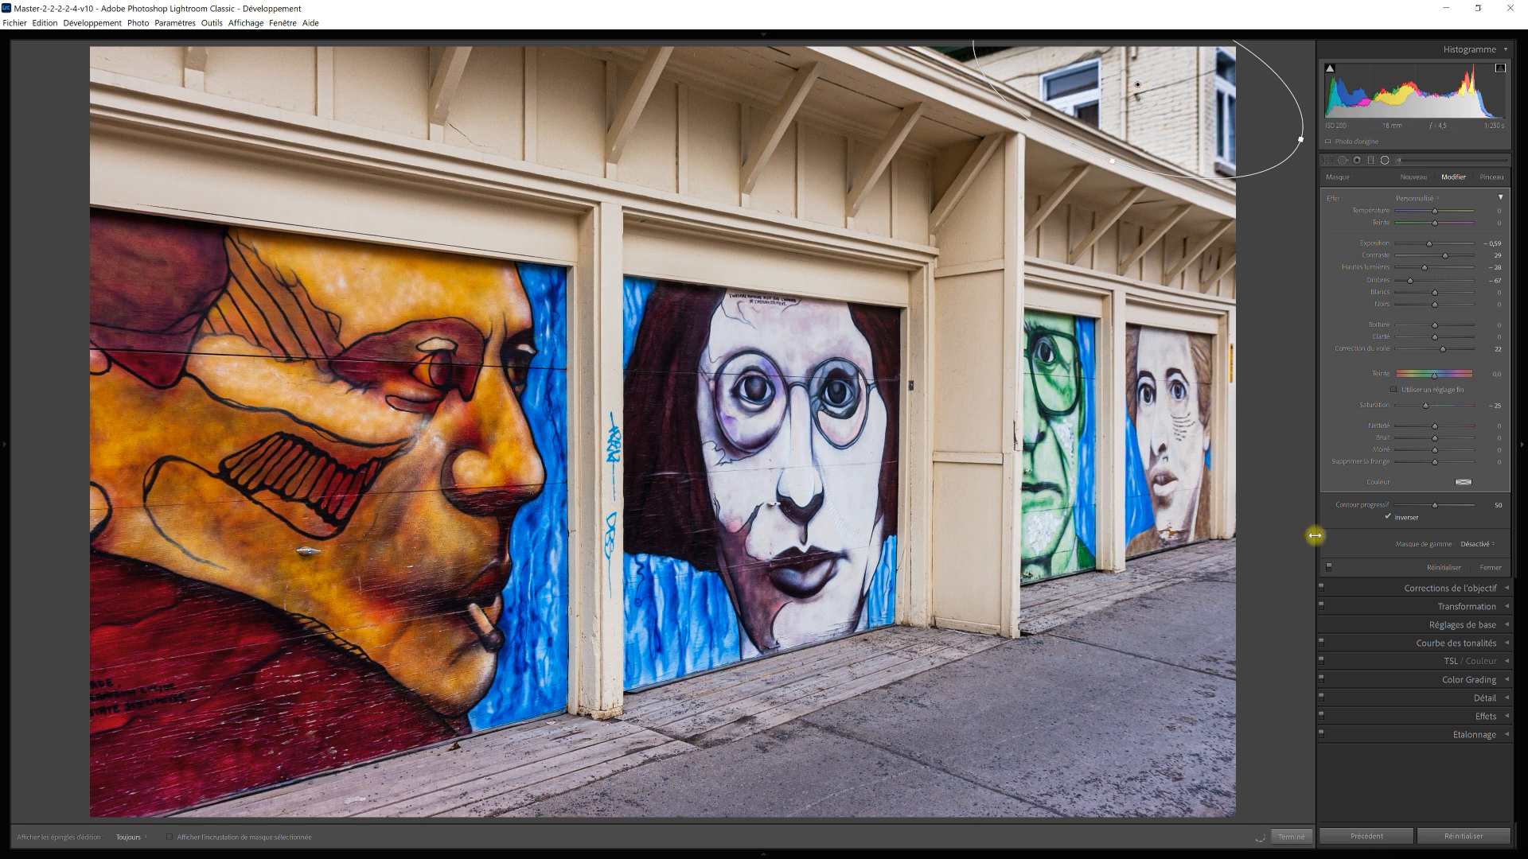
{"action": "left_click", "coordinate": [1330, 567]}
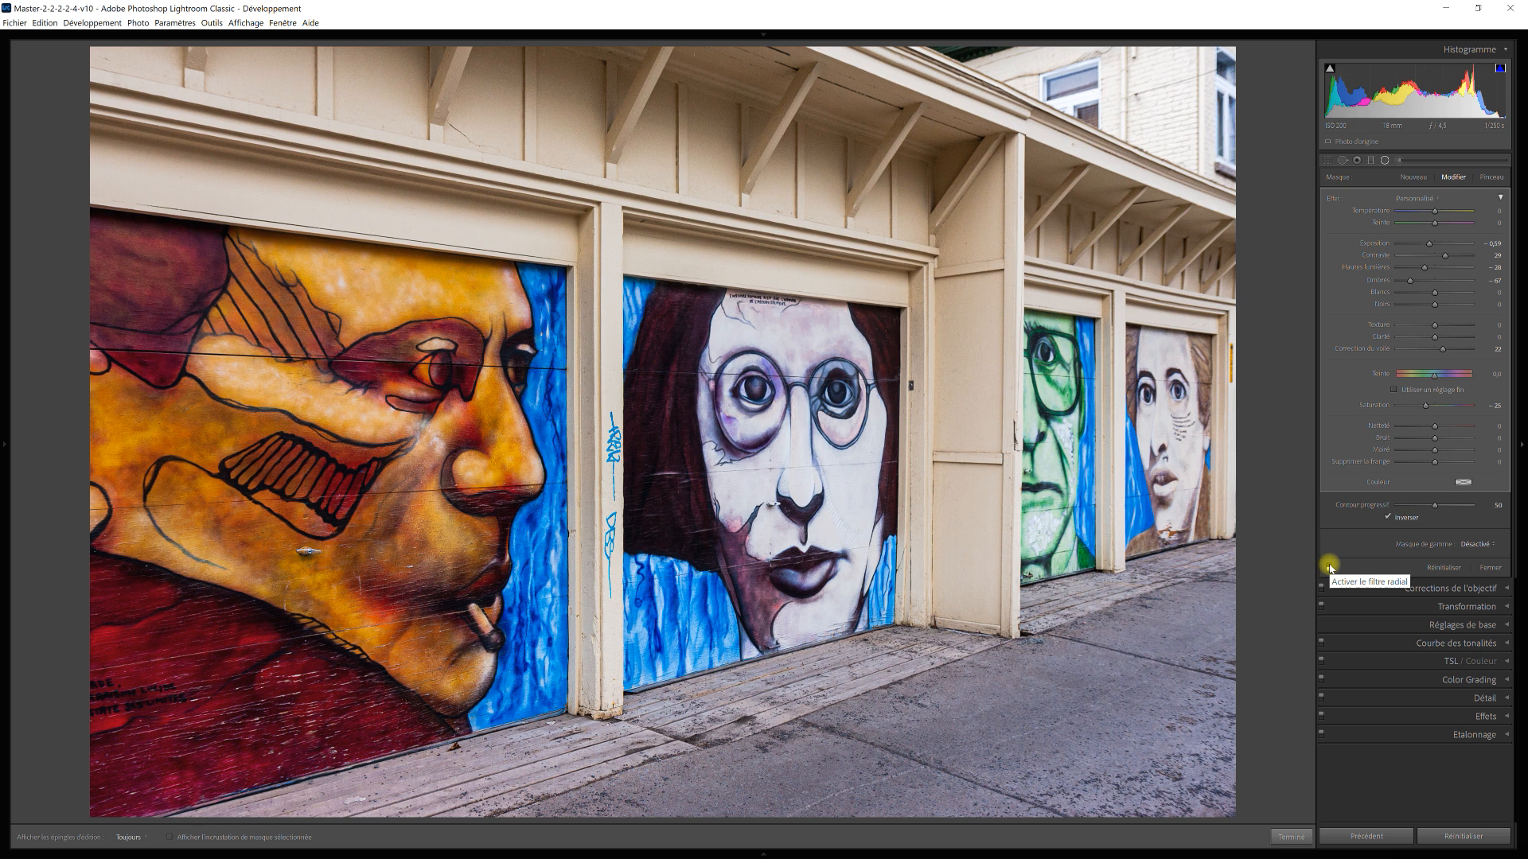
{"action": "left_click", "coordinate": [1329, 567]}
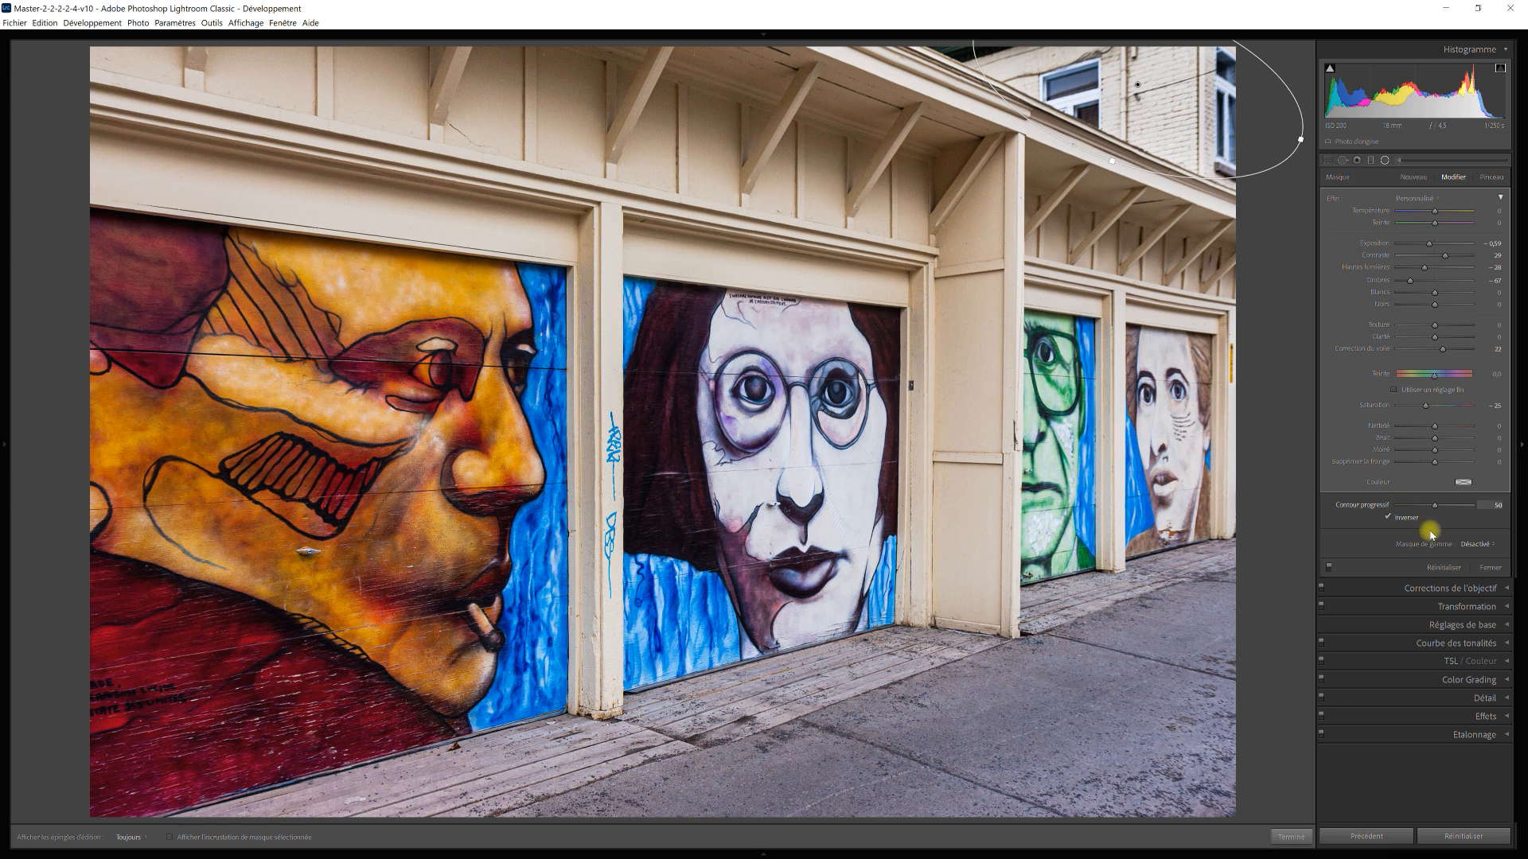
{"action": "left_click", "coordinate": [1499, 570]}
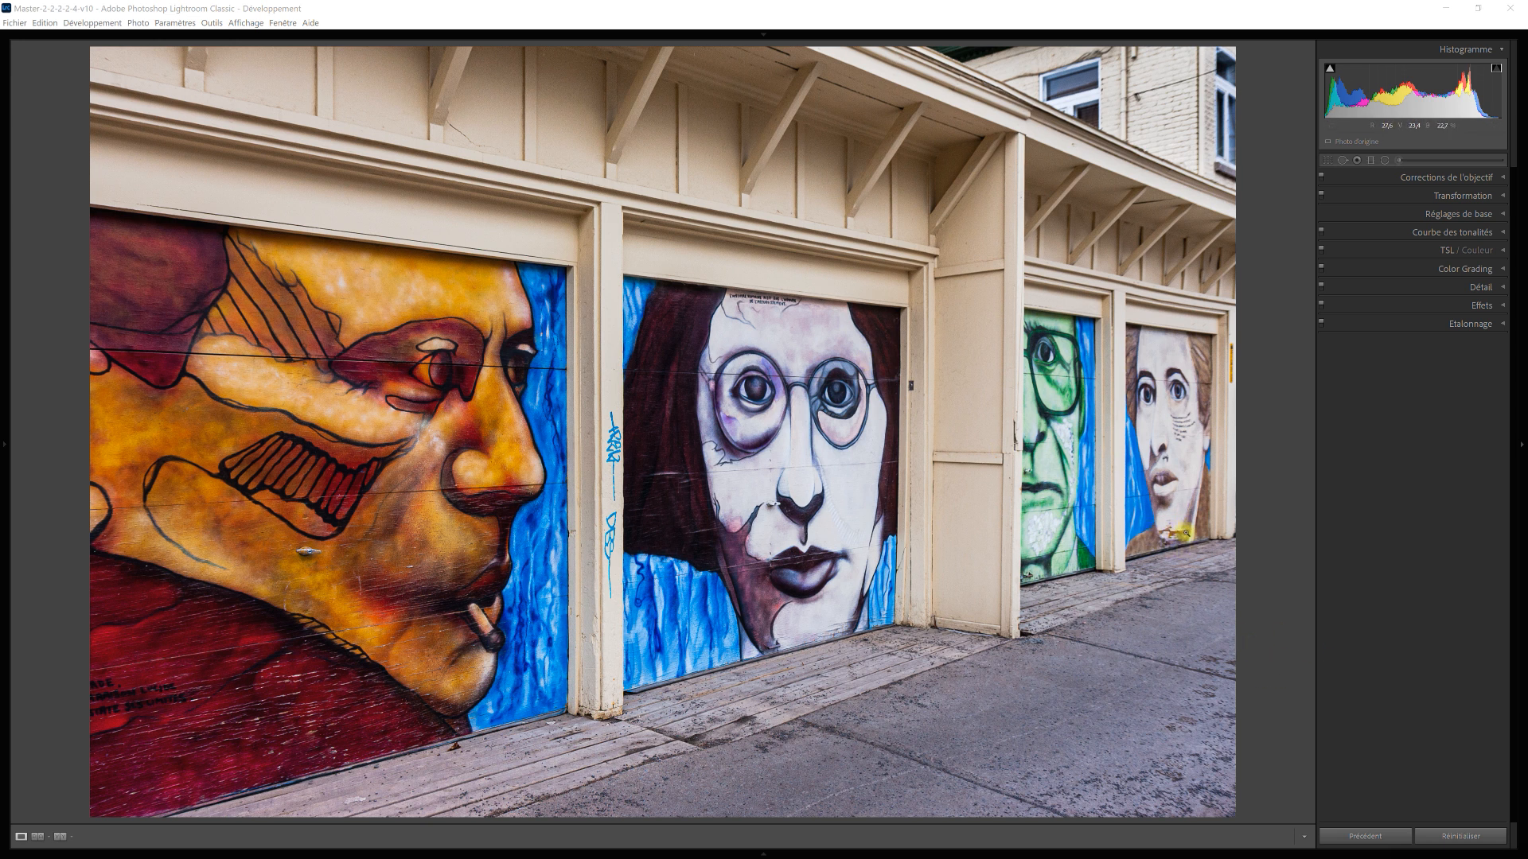
Add a graduated filter just beyond the photo's right edge so it covers the whole image, and reset its exposure to 0.
{"action": "left_click_drag", "start_coordinate": [1185, 532], "coordinate": [1336, 514]}
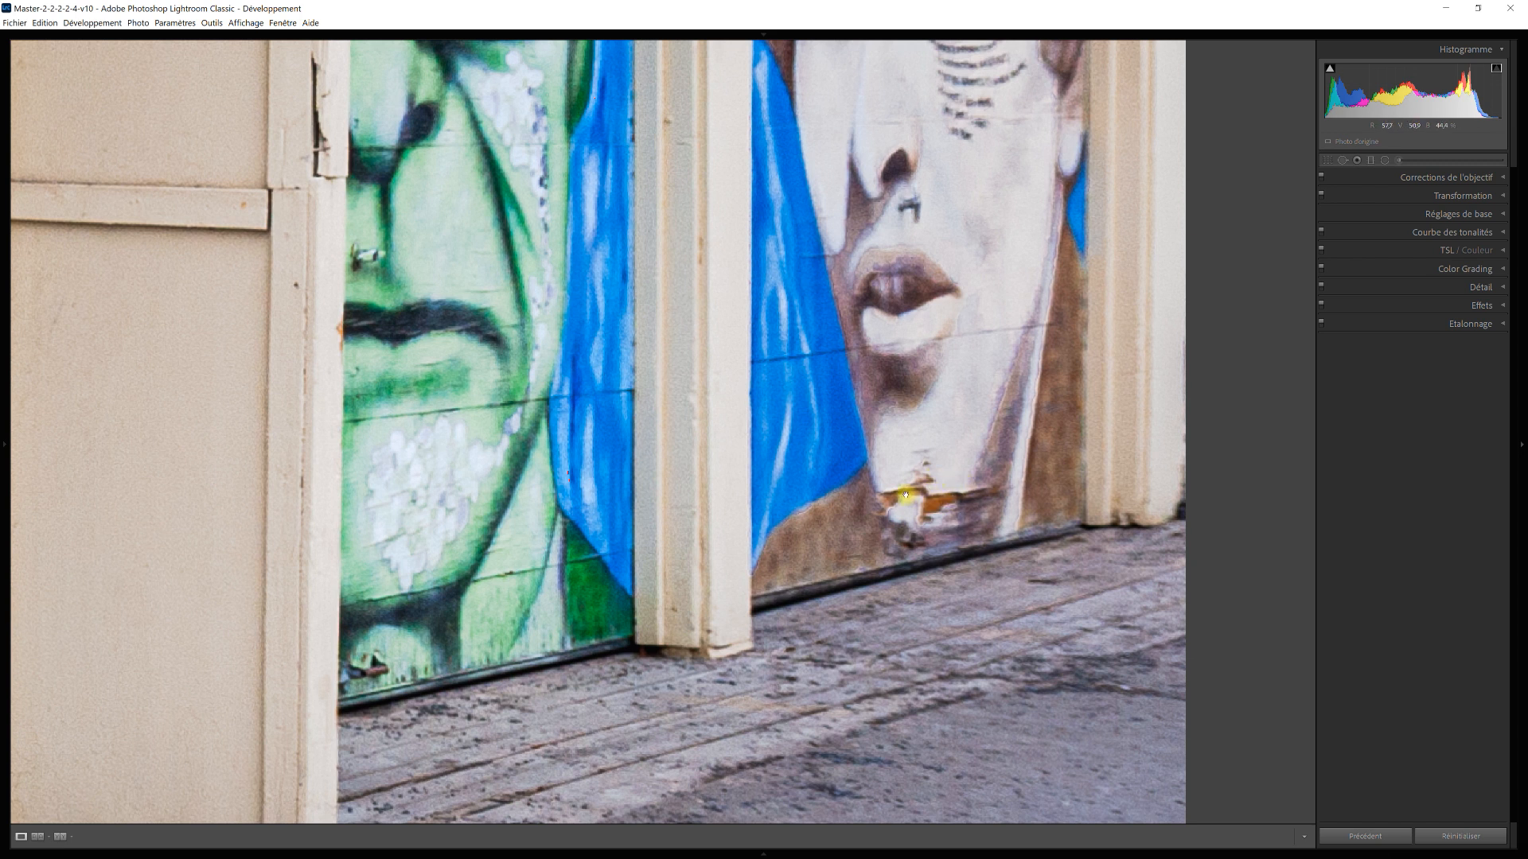
{"action": "left_click", "coordinate": [947, 473]}
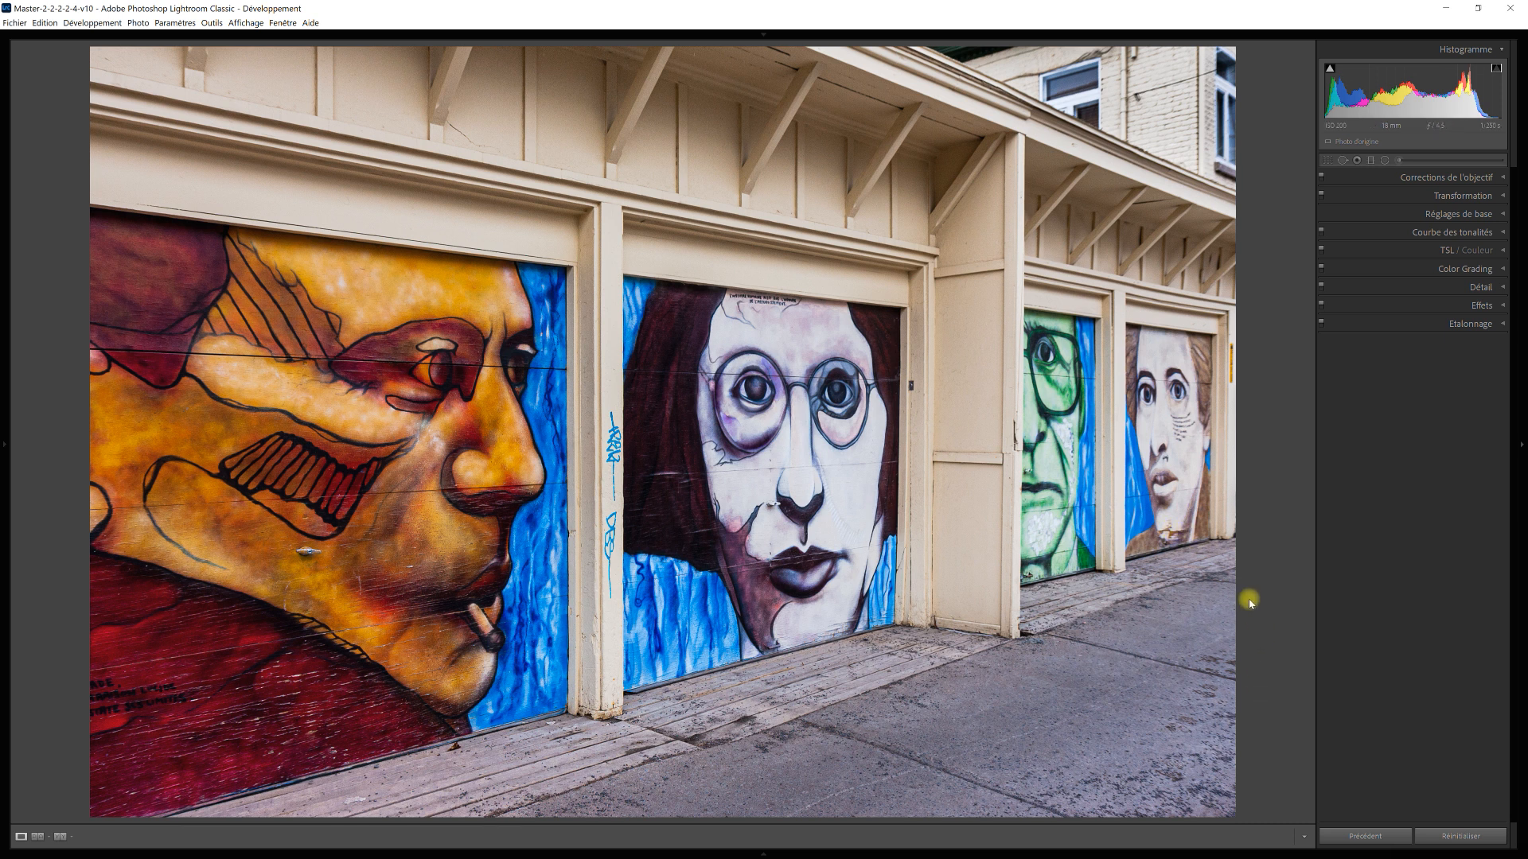
{"action": "left_click", "coordinate": [1372, 161]}
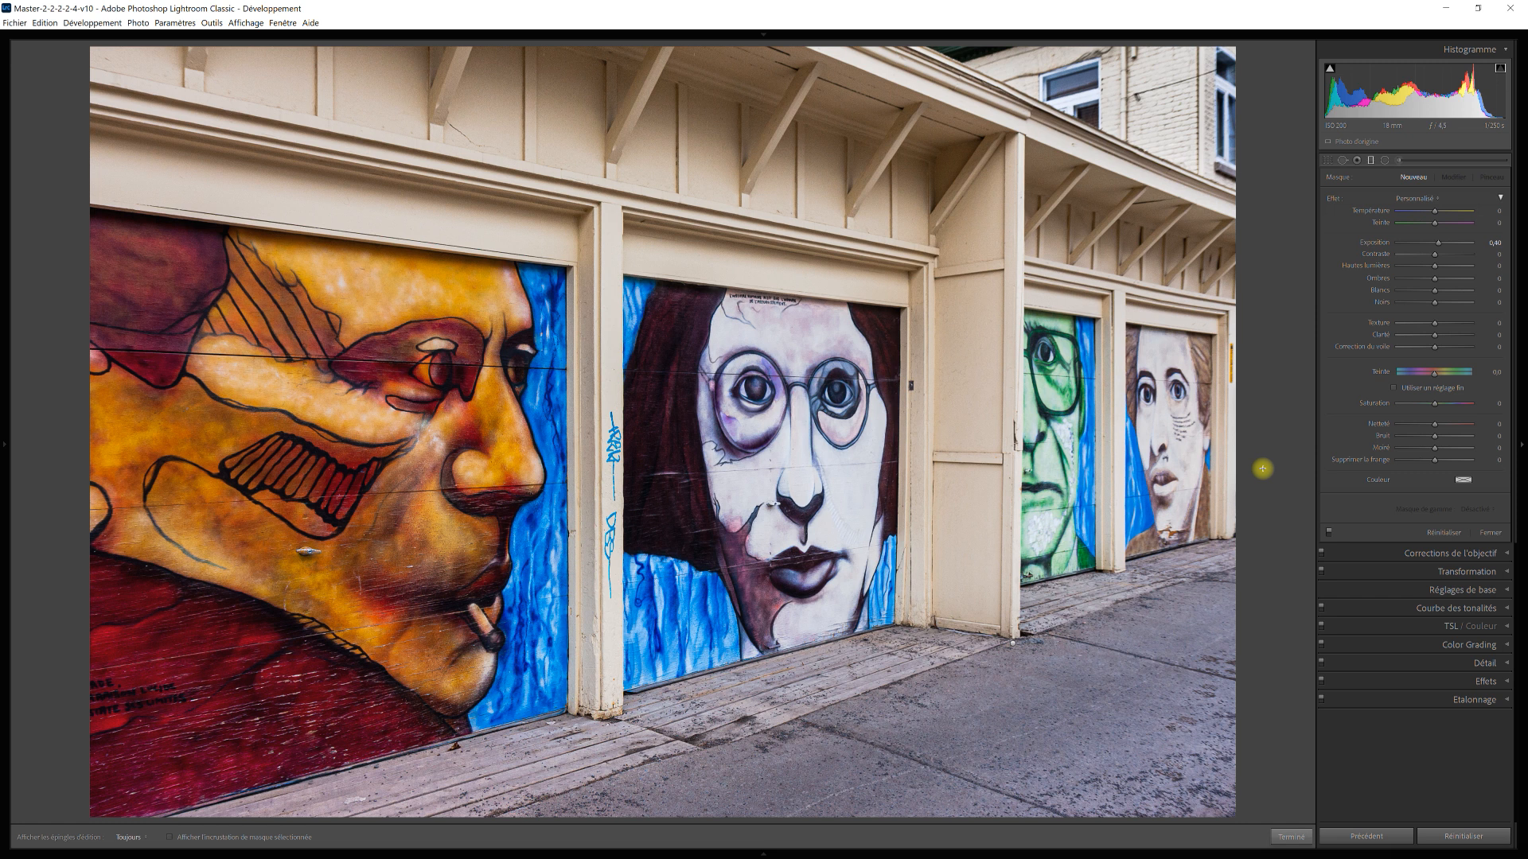
{"action": "left_click_drag", "start_coordinate": [1263, 469], "coordinate": [1269, 467]}
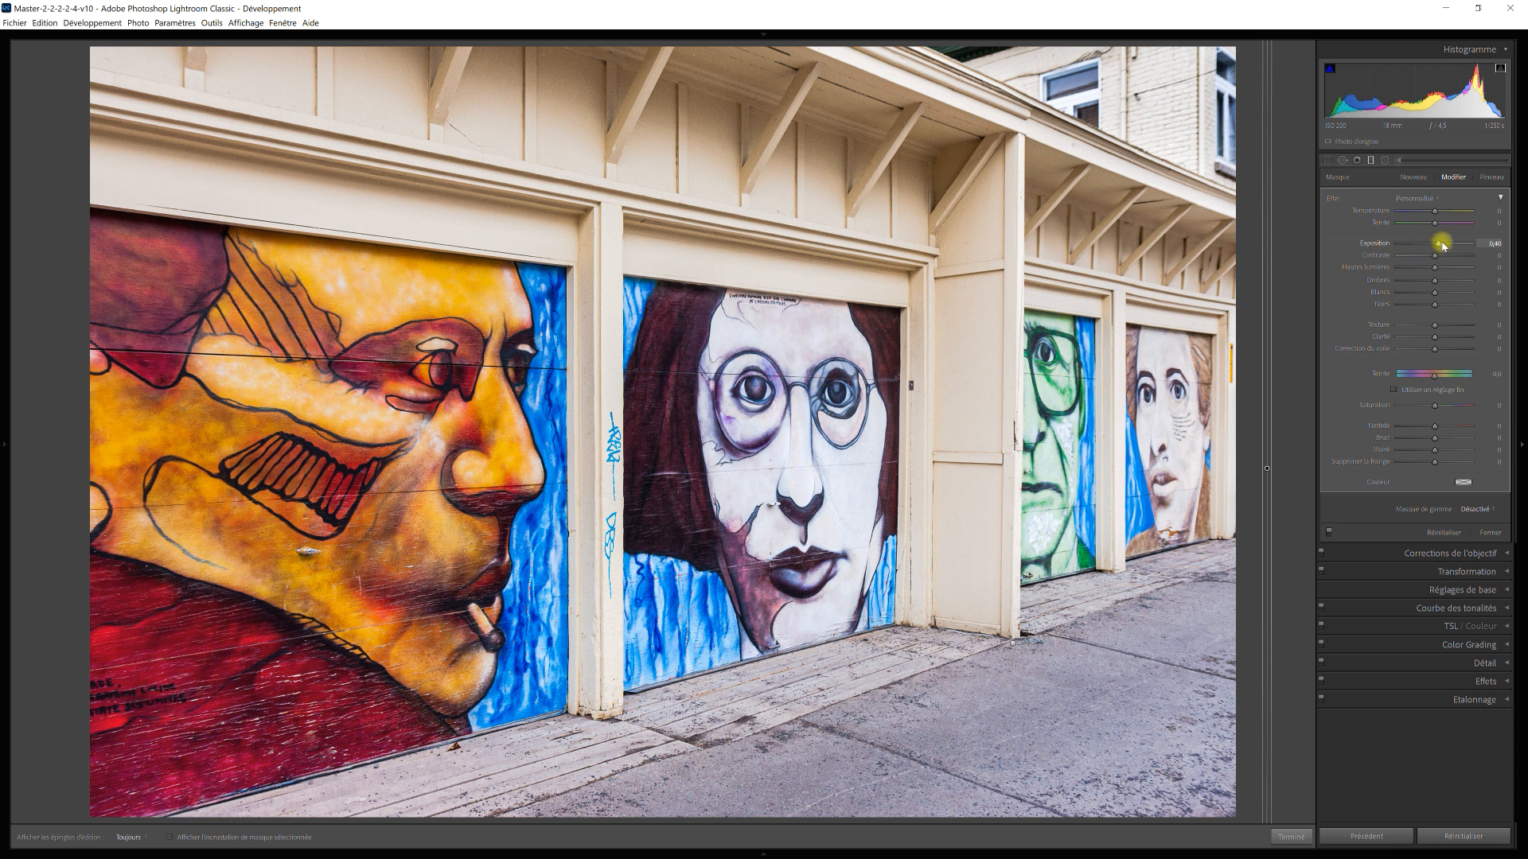
{"action": "double_click", "coordinate": [1375, 244]}
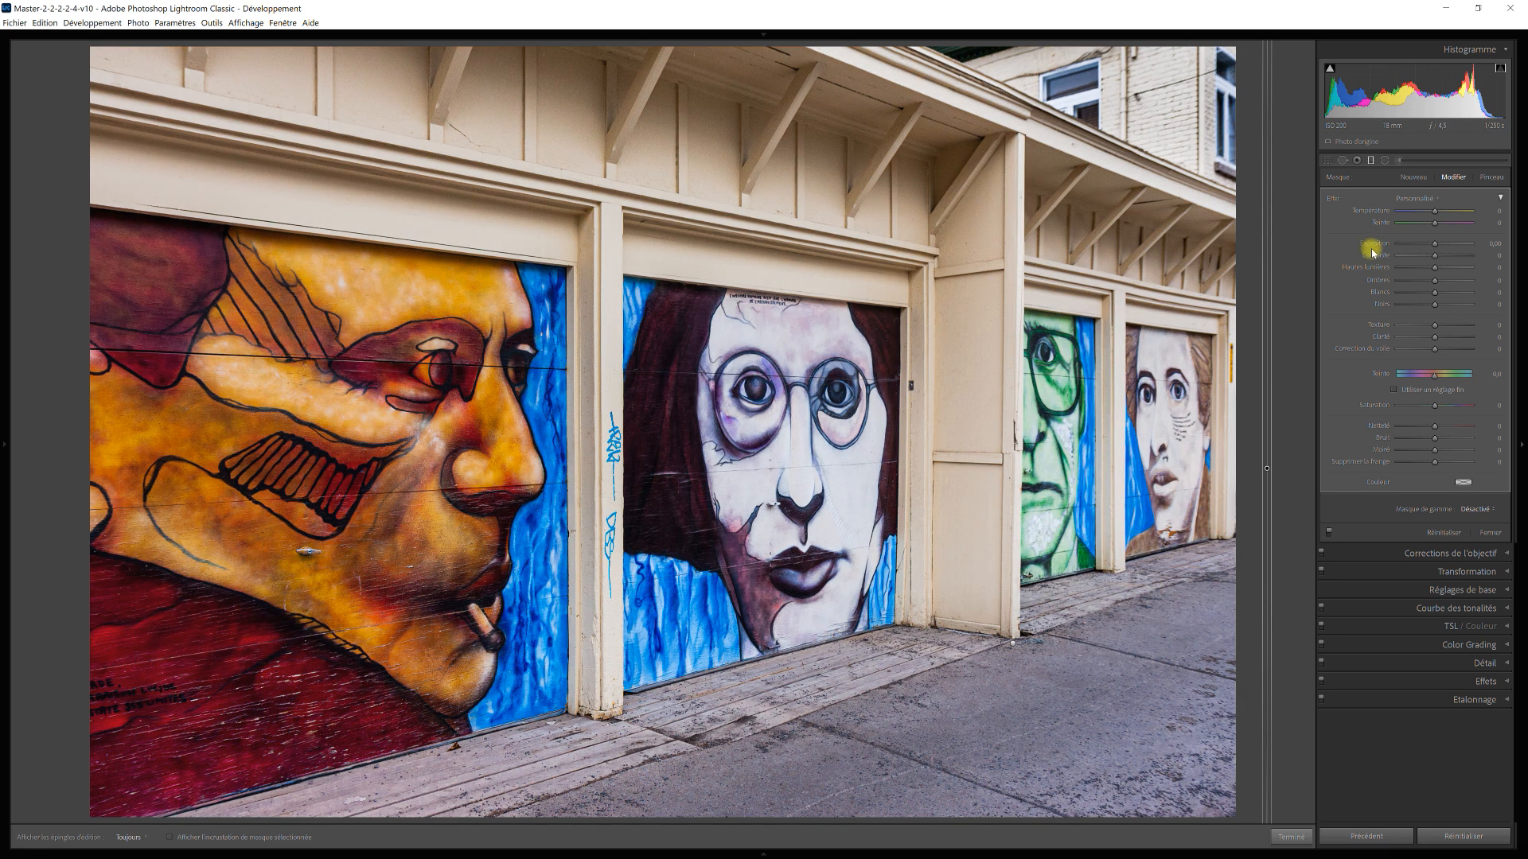
{"action": "mouse_move", "coordinate": [1433, 242]}
{"action": "left_mouse_down"}
{"action": "mouse_move", "coordinate": [1387, 247]}
{"action": "mouse_move", "coordinate": [1435, 245]}
{"action": "left_mouse_up"}
Limit the graduated filter with a colour range mask targeting the beige facade and pavement, and set its saturation to -100.
{"action": "left_click", "coordinate": [1473, 511]}
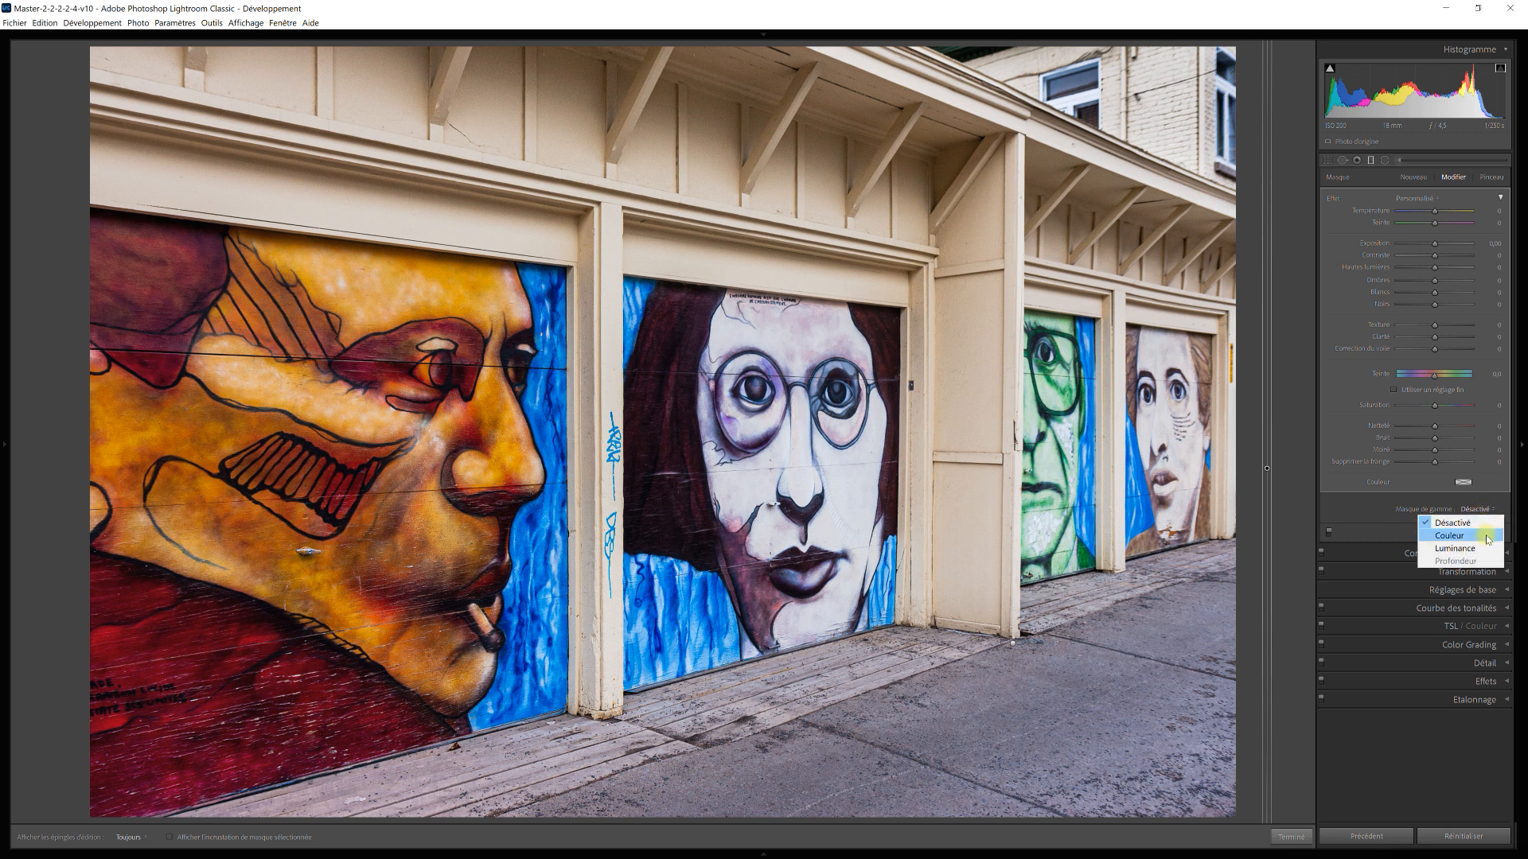
{"action": "left_click", "coordinate": [1485, 537]}
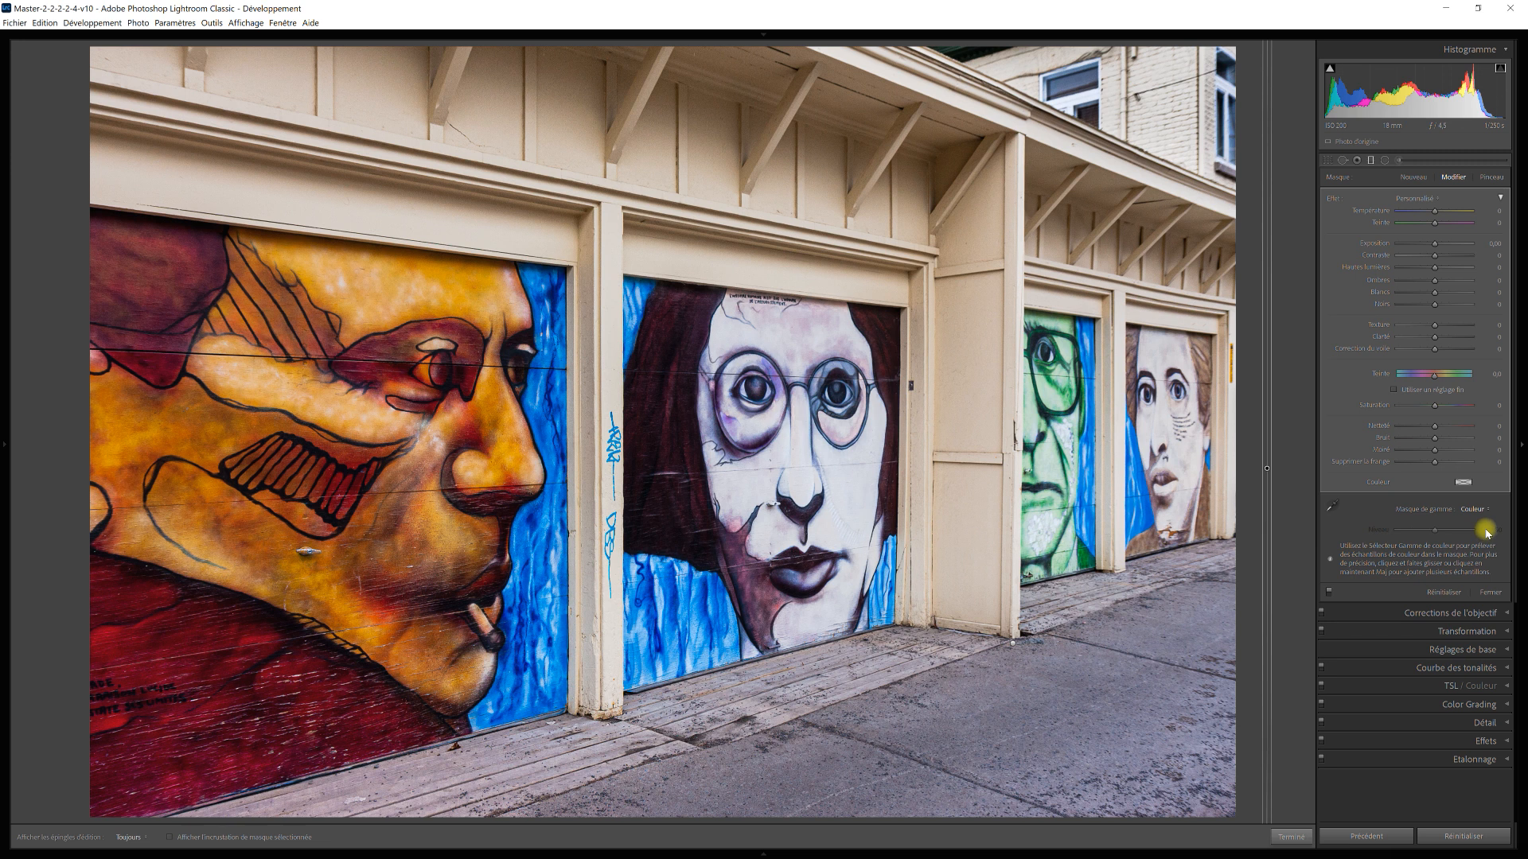
{"action": "left_click", "coordinate": [1330, 507]}
{"action": "left_click_drag", "start_coordinate": [1437, 408], "coordinate": [1386, 415]}
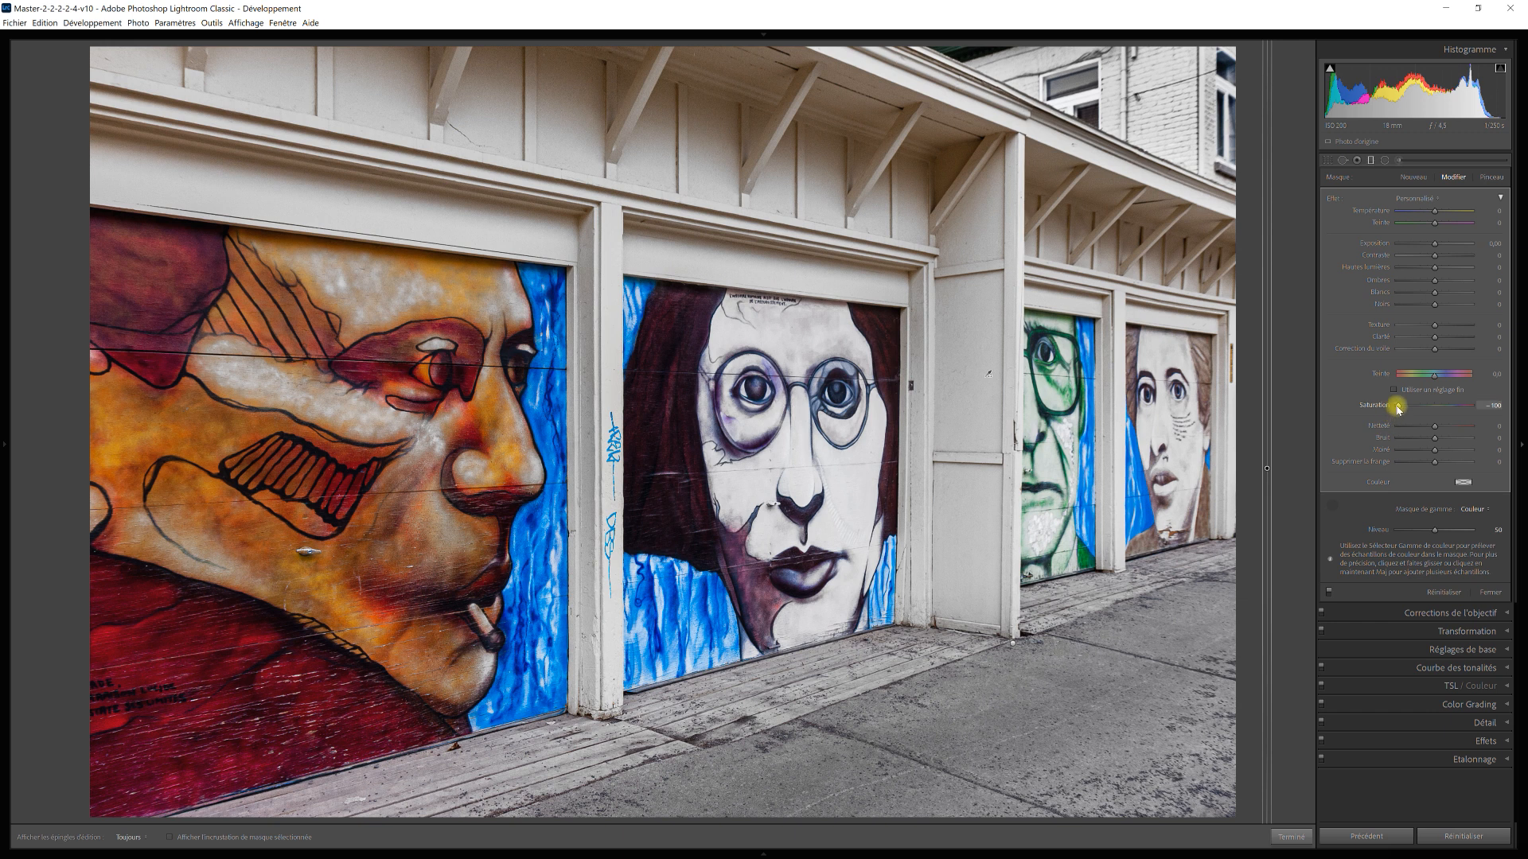
{"action": "mouse_move", "coordinate": [1400, 409]}
{"action": "left_mouse_down"}
{"action": "mouse_move", "coordinate": [1426, 406]}
{"action": "mouse_move", "coordinate": [1385, 409]}
{"action": "mouse_move", "coordinate": [1440, 411]}
{"action": "mouse_move", "coordinate": [1377, 413]}
{"action": "left_mouse_up"}
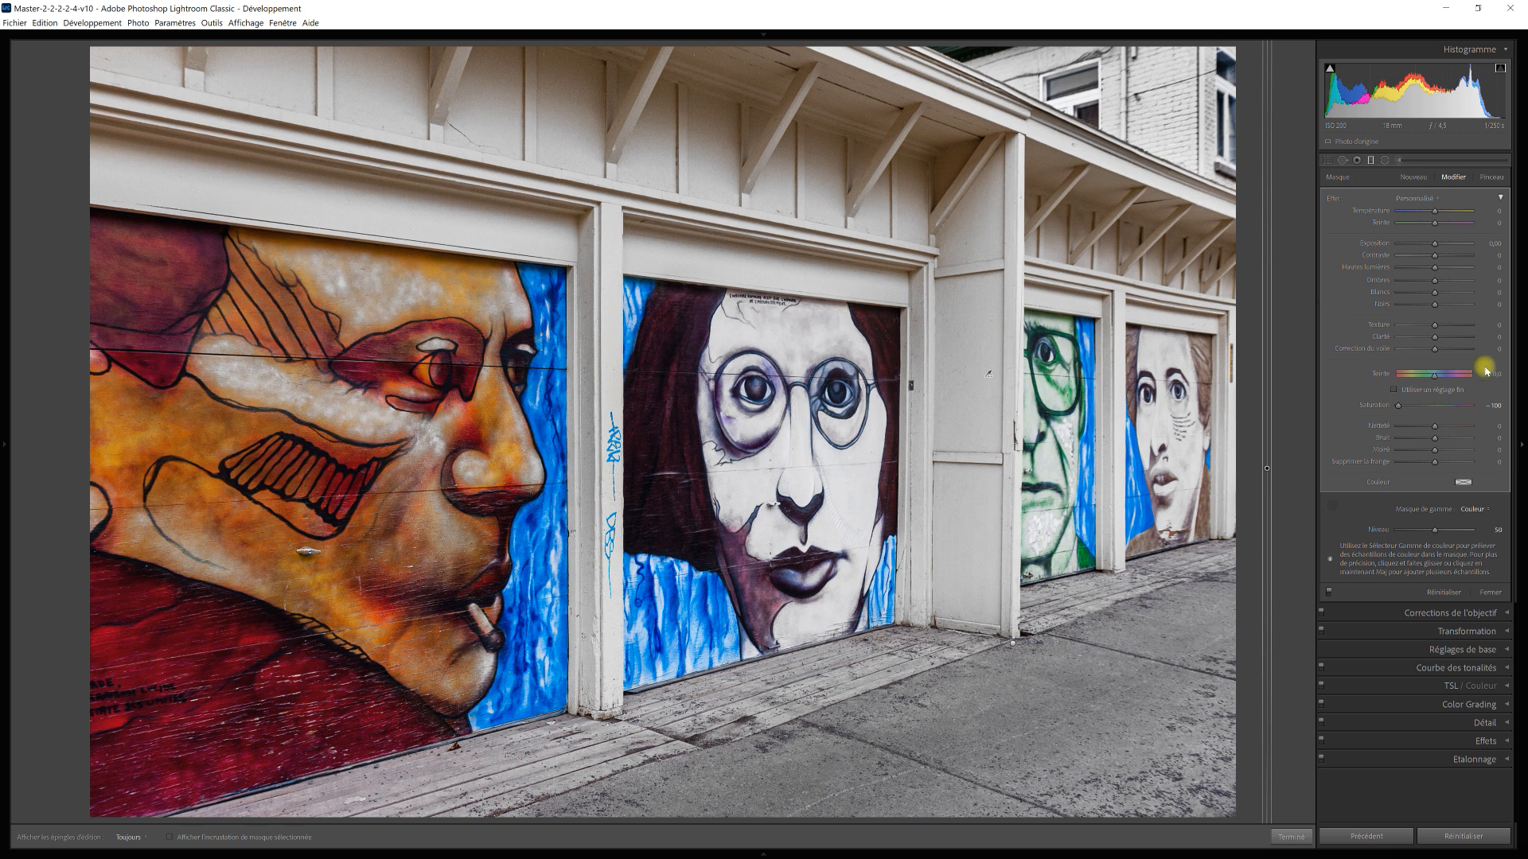
Erase the desaturation from the large orange face with an auto-masked erasing brush of about size 15.2 and feather 0, and close the filter.
{"action": "left_click", "coordinate": [1499, 181]}
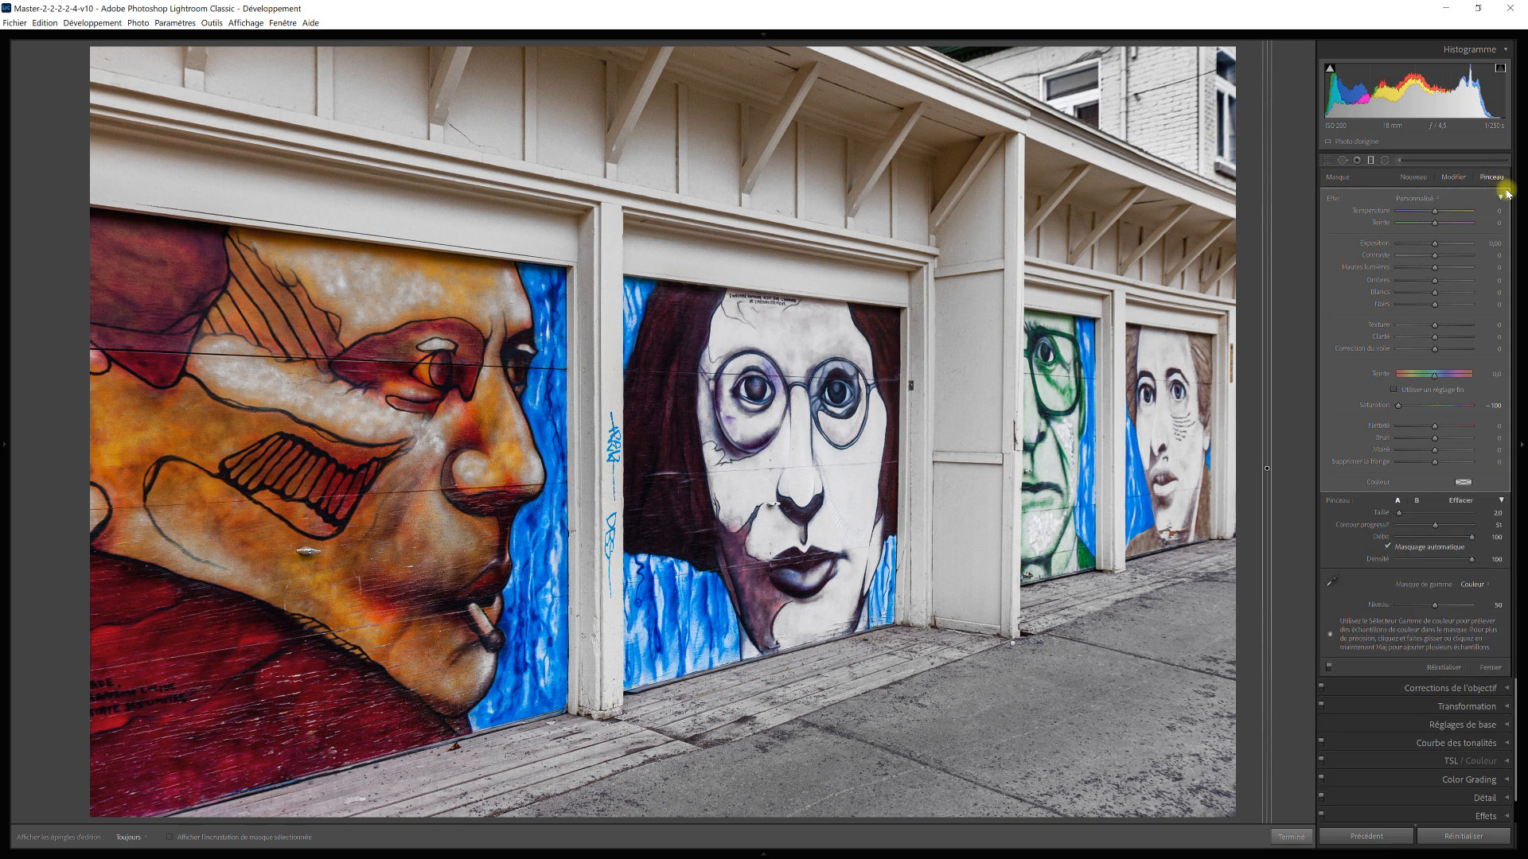
{"action": "left_click", "coordinate": [1466, 501]}
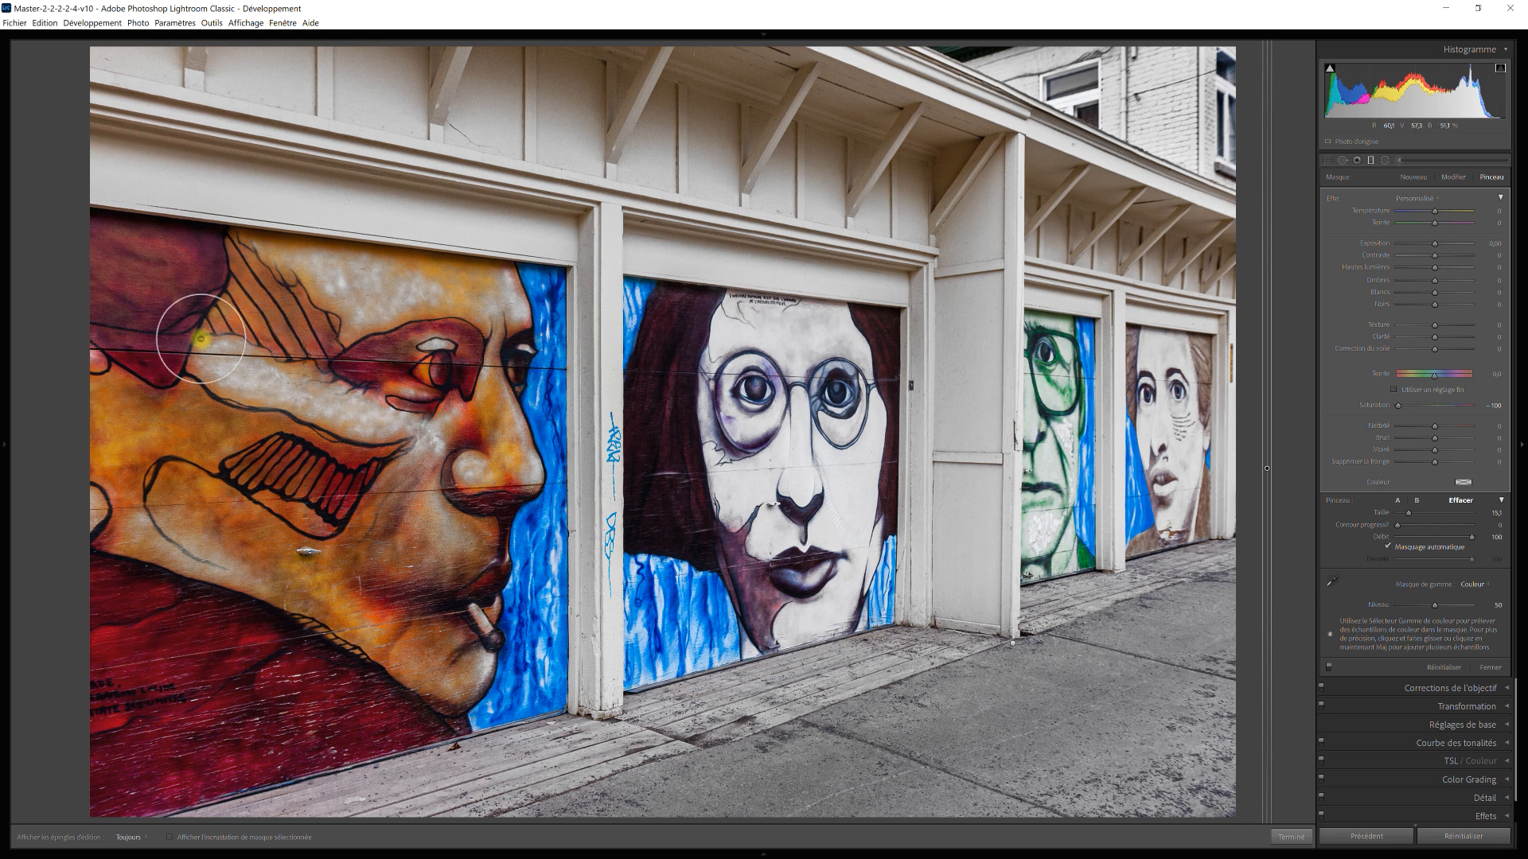
{"action": "mouse_move", "coordinate": [334, 374]}
{"action": "left_mouse_down"}
{"action": "mouse_move", "coordinate": [231, 372]}
{"action": "mouse_move", "coordinate": [298, 415]}
{"action": "mouse_move", "coordinate": [311, 390]}
{"action": "mouse_move", "coordinate": [380, 417]}
{"action": "mouse_move", "coordinate": [402, 443]}
{"action": "mouse_move", "coordinate": [333, 393]}
{"action": "mouse_move", "coordinate": [339, 308]}
{"action": "mouse_move", "coordinate": [276, 304]}
{"action": "mouse_move", "coordinate": [432, 303]}
{"action": "mouse_move", "coordinate": [258, 289]}
{"action": "mouse_move", "coordinate": [304, 280]}
{"action": "mouse_move", "coordinate": [514, 309]}
{"action": "mouse_move", "coordinate": [351, 300]}
{"action": "mouse_move", "coordinate": [248, 265]}
{"action": "mouse_move", "coordinate": [182, 292]}
{"action": "mouse_move", "coordinate": [126, 359]}
{"action": "mouse_move", "coordinate": [104, 354]}
{"action": "mouse_move", "coordinate": [113, 522]}
{"action": "mouse_move", "coordinate": [100, 522]}
{"action": "mouse_move", "coordinate": [179, 544]}
{"action": "mouse_move", "coordinate": [160, 546]}
{"action": "mouse_move", "coordinate": [282, 553]}
{"action": "left_mouse_up"}
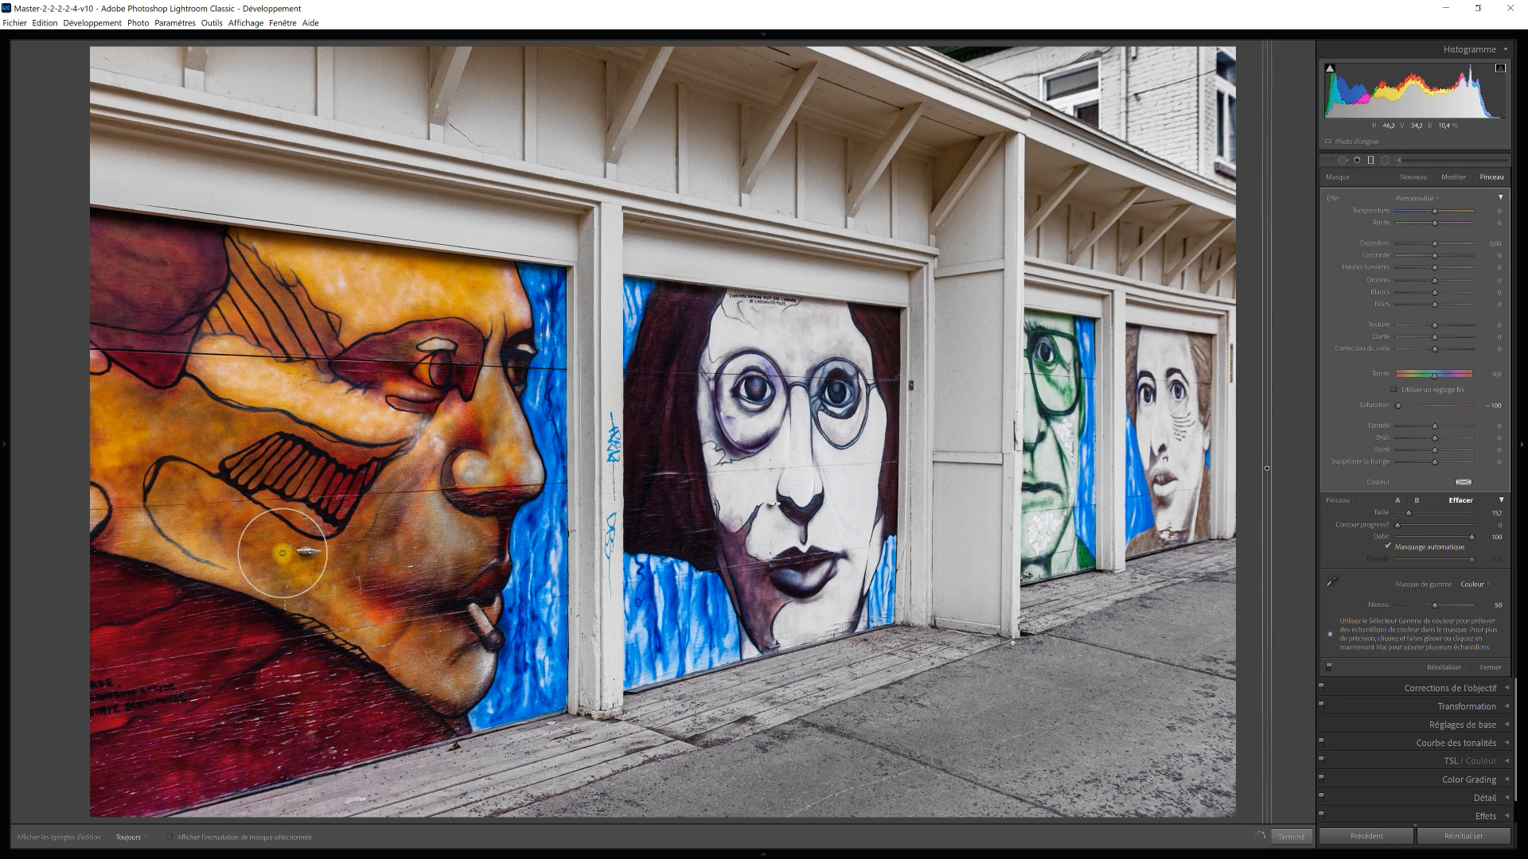
{"action": "mouse_move", "coordinate": [366, 626]}
{"action": "left_mouse_down"}
{"action": "mouse_move", "coordinate": [391, 657]}
{"action": "mouse_move", "coordinate": [484, 660]}
{"action": "mouse_move", "coordinate": [478, 682]}
{"action": "mouse_move", "coordinate": [444, 692]}
{"action": "mouse_move", "coordinate": [407, 675]}
{"action": "mouse_move", "coordinate": [461, 542]}
{"action": "mouse_move", "coordinate": [468, 477]}
{"action": "mouse_move", "coordinate": [522, 470]}
{"action": "mouse_move", "coordinate": [534, 486]}
{"action": "mouse_move", "coordinate": [506, 409]}
{"action": "mouse_move", "coordinate": [479, 389]}
{"action": "mouse_move", "coordinate": [488, 367]}
{"action": "mouse_move", "coordinate": [451, 386]}
{"action": "mouse_move", "coordinate": [452, 476]}
{"action": "mouse_move", "coordinate": [370, 454]}
{"action": "mouse_move", "coordinate": [370, 521]}
{"action": "mouse_move", "coordinate": [295, 580]}
{"action": "mouse_move", "coordinate": [115, 597]}
{"action": "mouse_move", "coordinate": [183, 502]}
{"action": "mouse_move", "coordinate": [223, 603]}
{"action": "mouse_move", "coordinate": [197, 711]}
{"action": "mouse_move", "coordinate": [336, 722]}
{"action": "mouse_move", "coordinate": [470, 642]}
{"action": "mouse_move", "coordinate": [459, 579]}
{"action": "mouse_move", "coordinate": [493, 654]}
{"action": "left_mouse_up"}
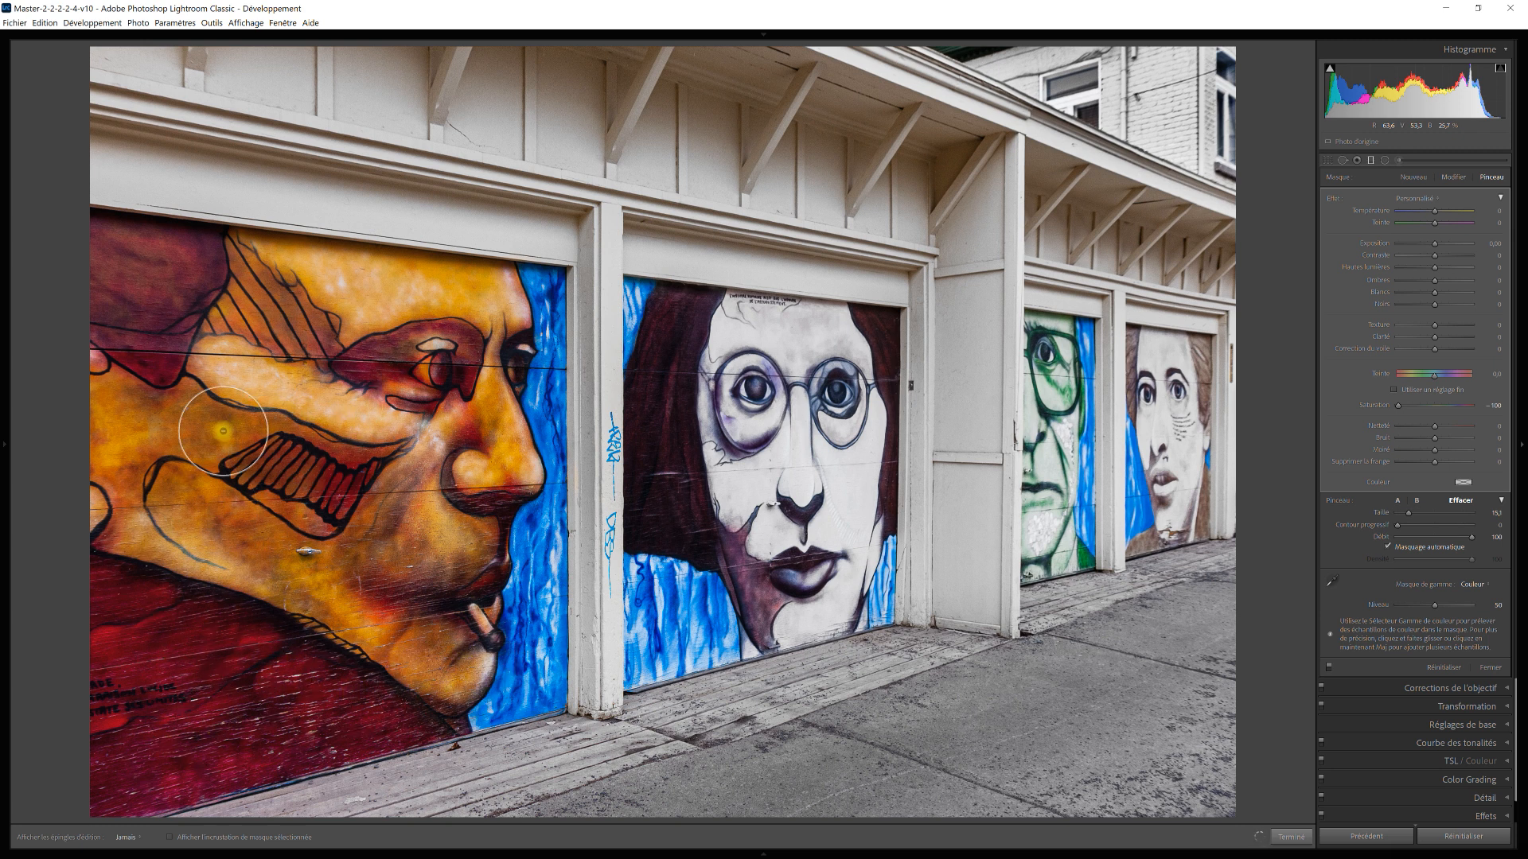
{"action": "key", "text": "h"}
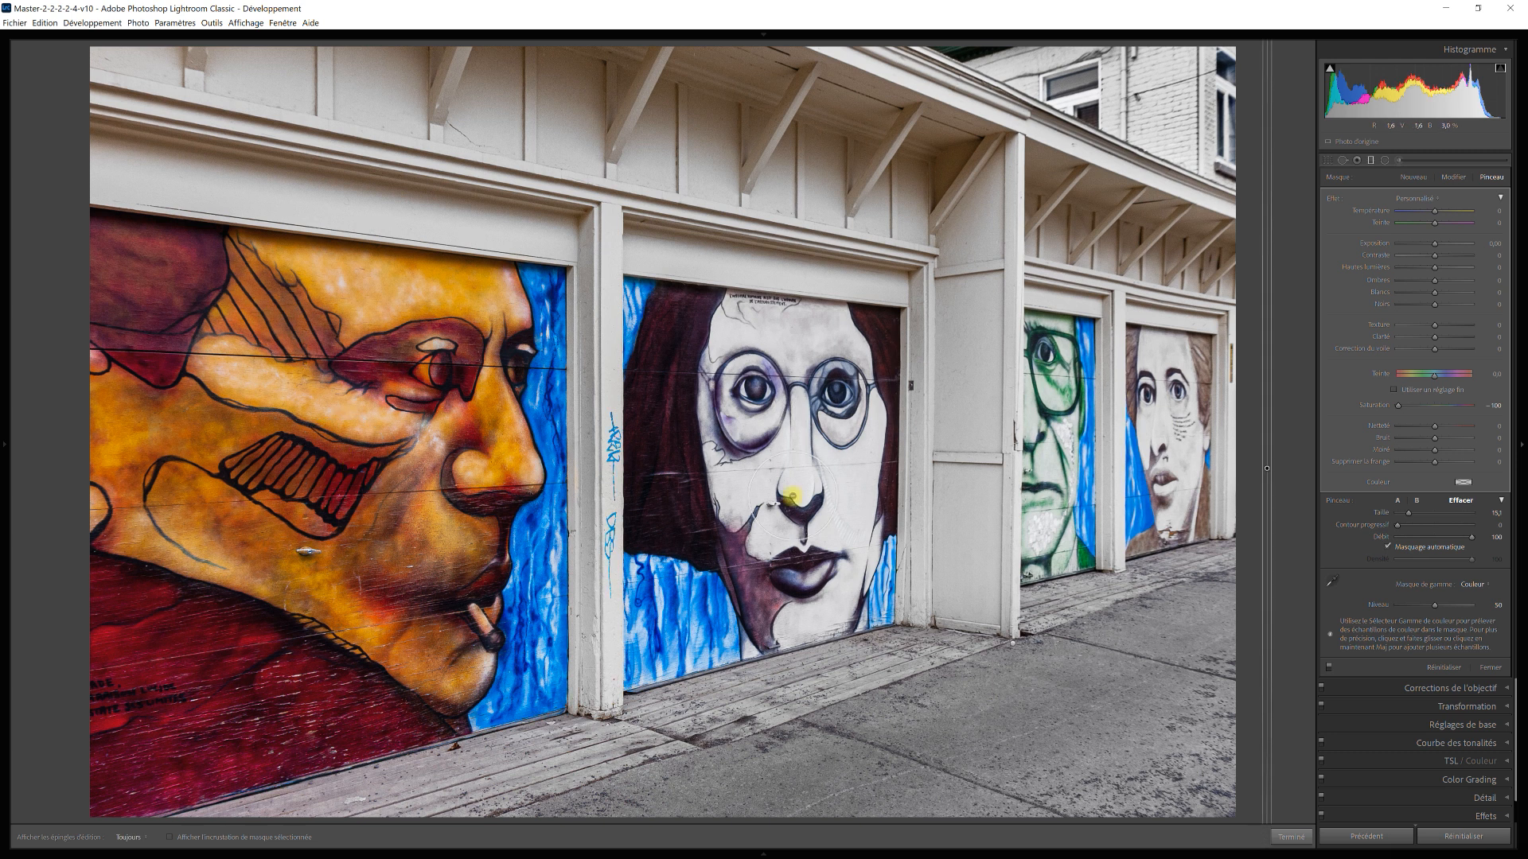
{"action": "left_click", "coordinate": [1490, 668]}
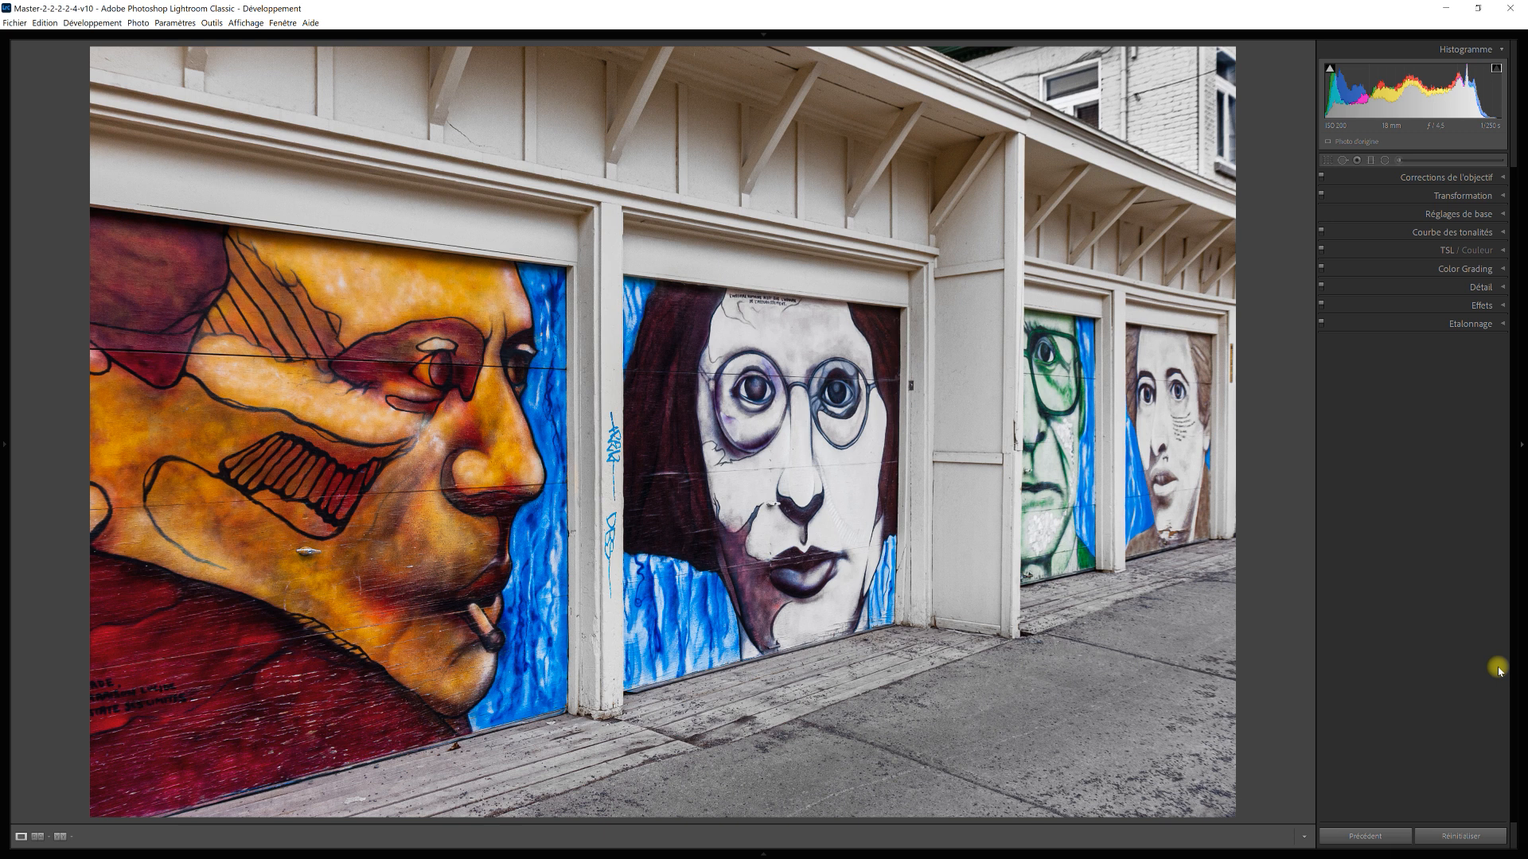
Set the photo's global contrast to about 33 and compare the whole image before and after side by side in an enlarged view.
{"action": "left_click", "coordinate": [1503, 215]}
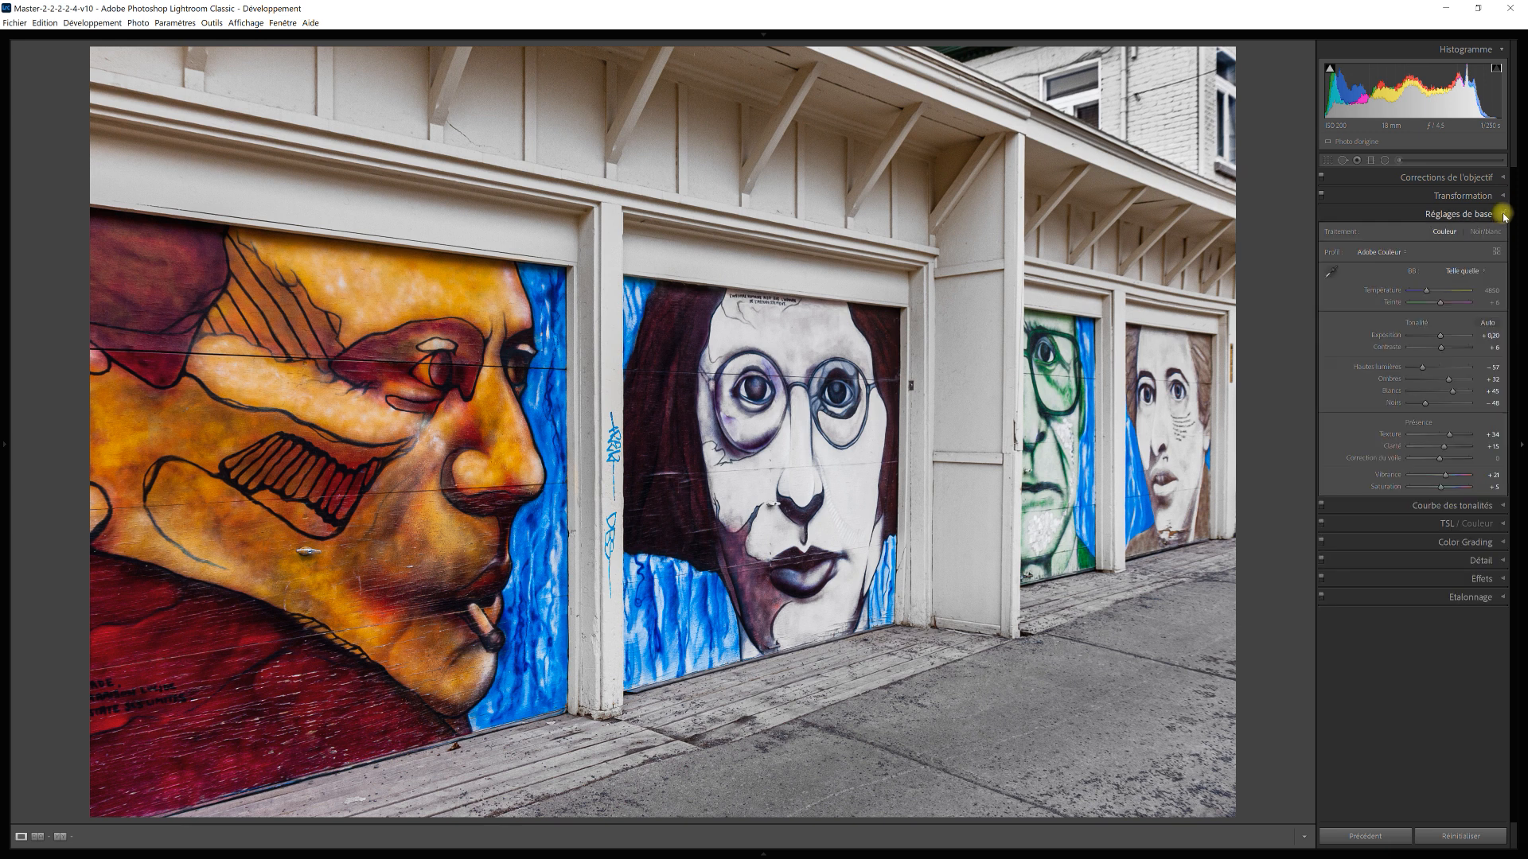
{"action": "left_click_drag", "start_coordinate": [1447, 348], "coordinate": [1452, 355]}
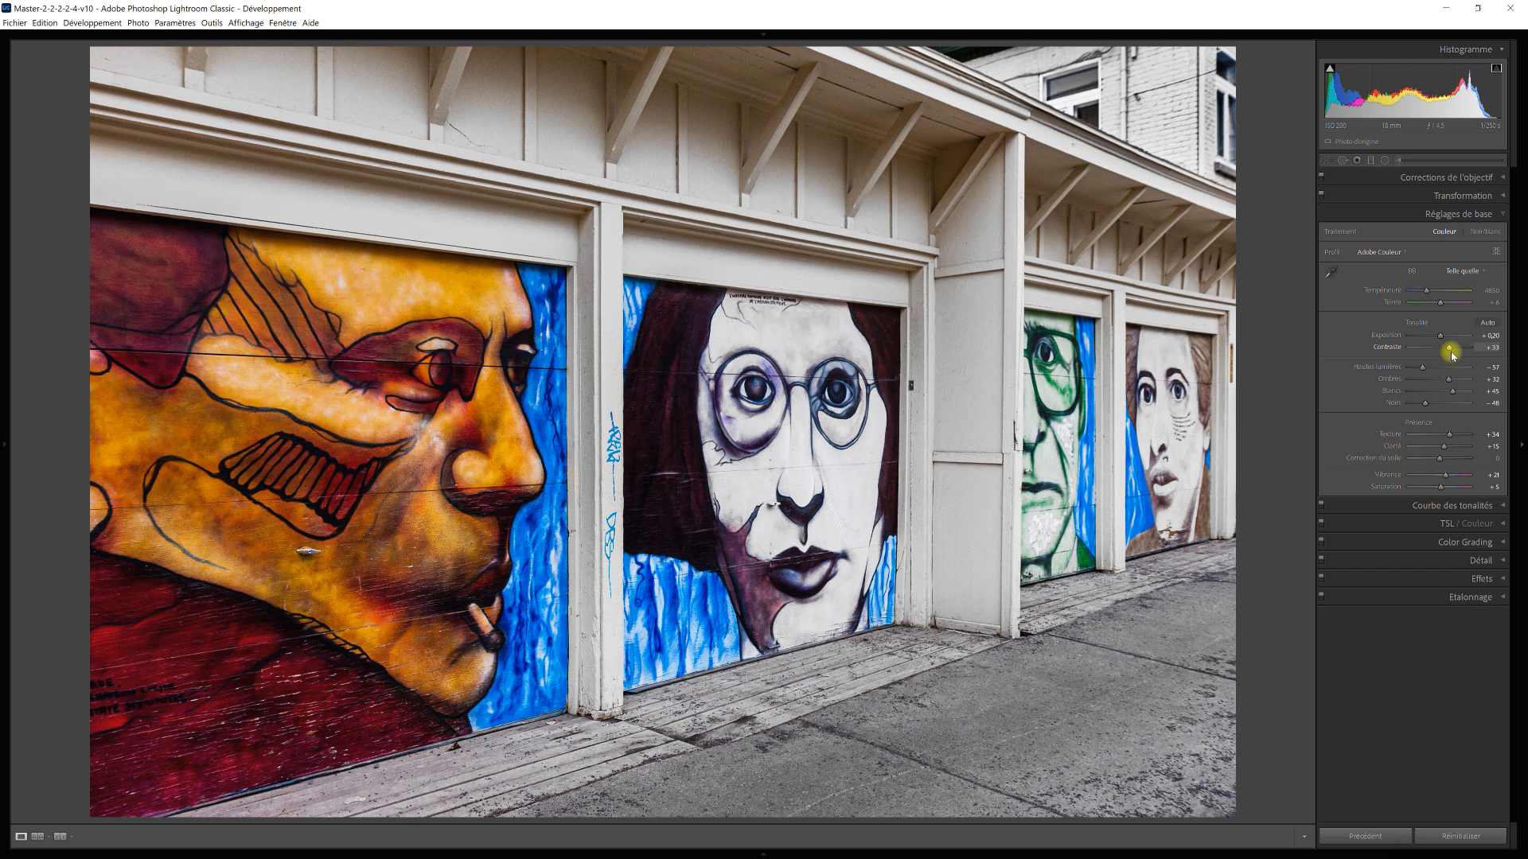
{"action": "key", "text": "F8"}
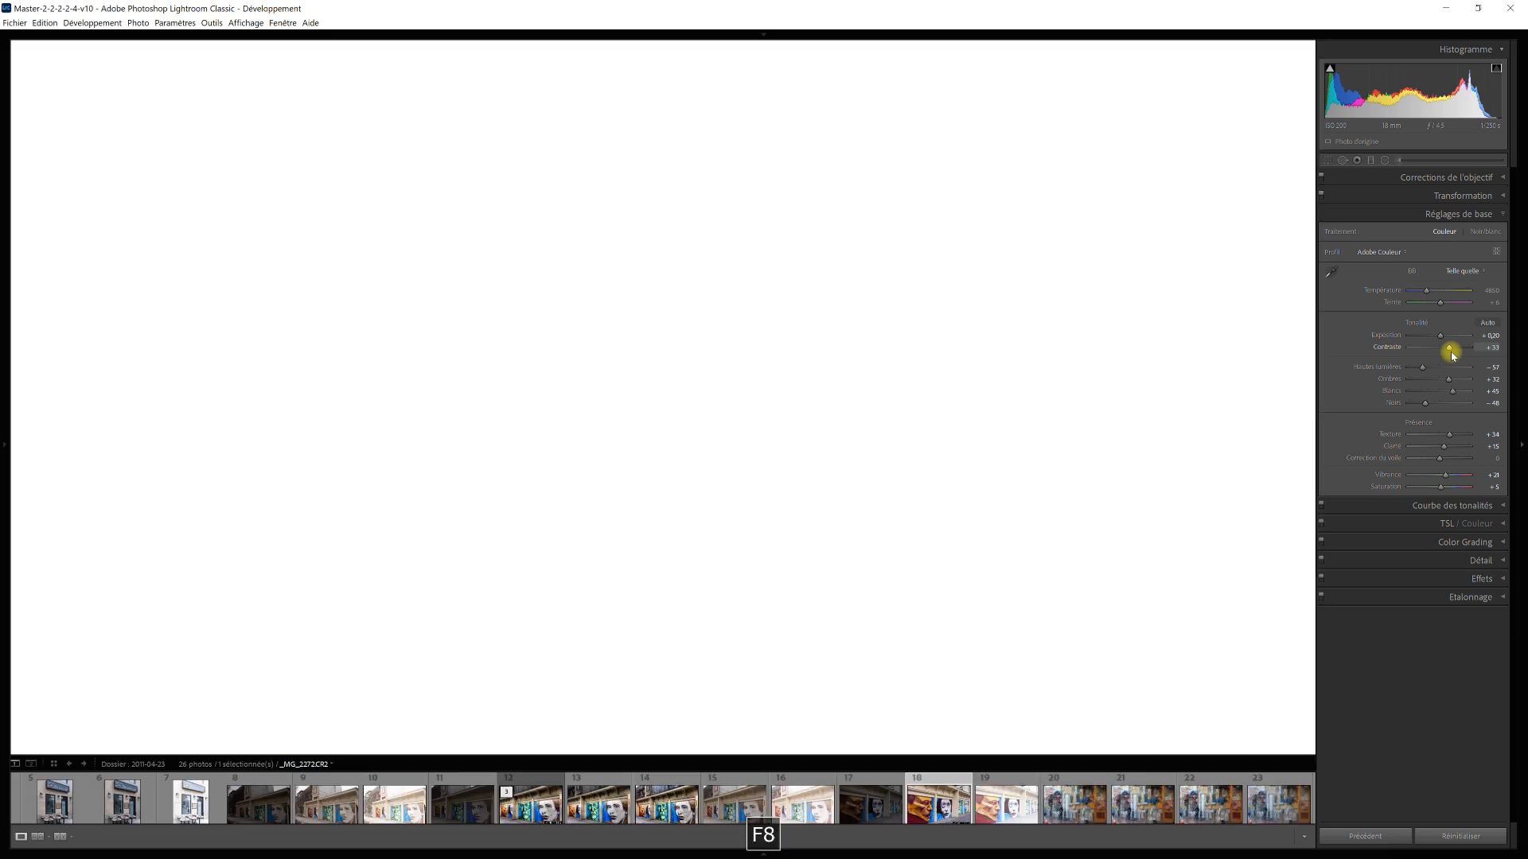
{"action": "key", "text": "y"}
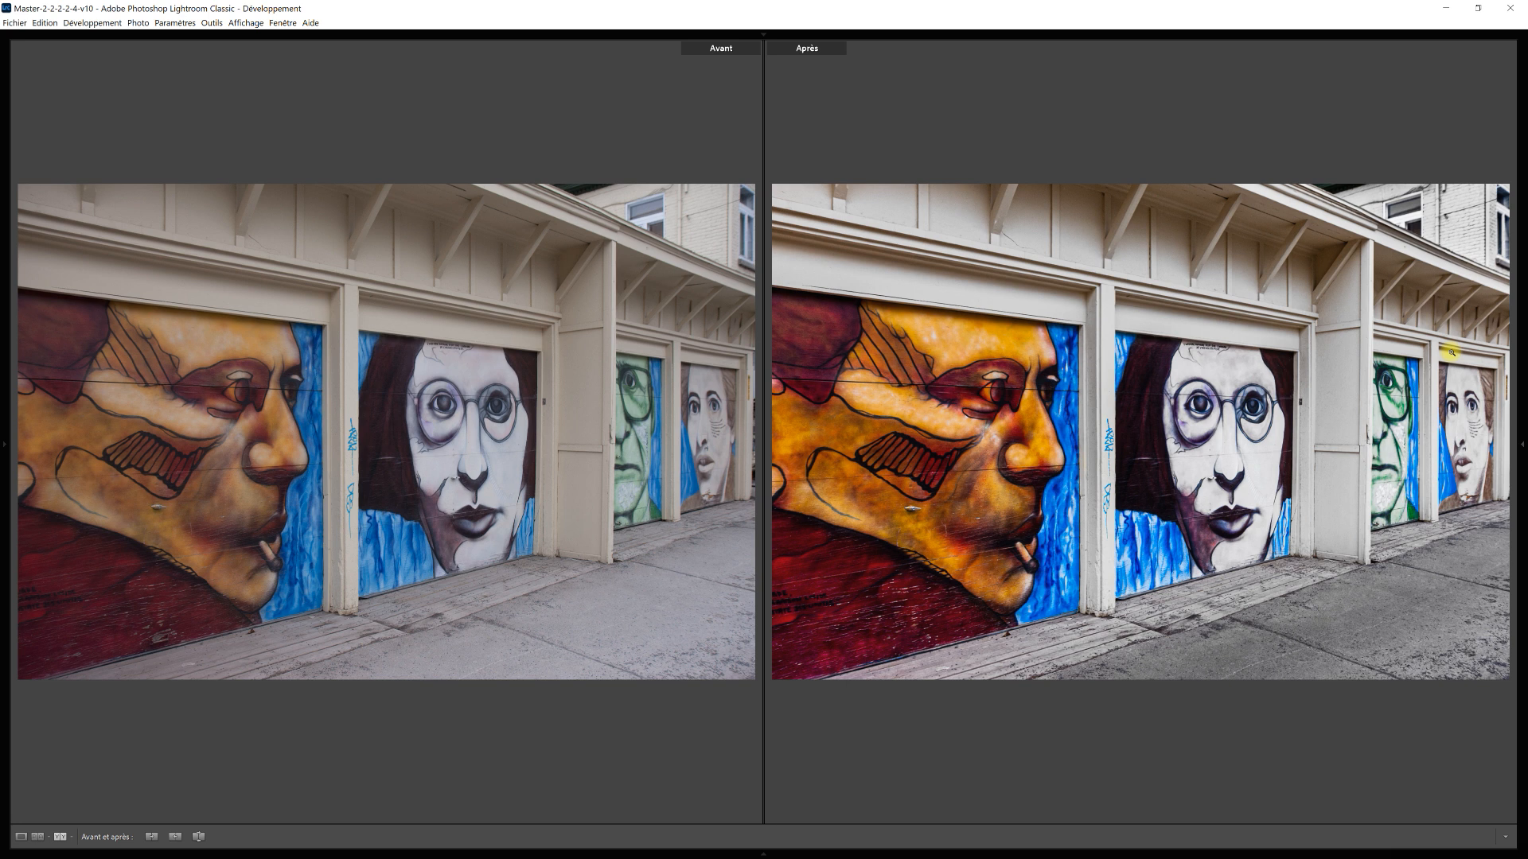
{"action": "key", "text": "y"}
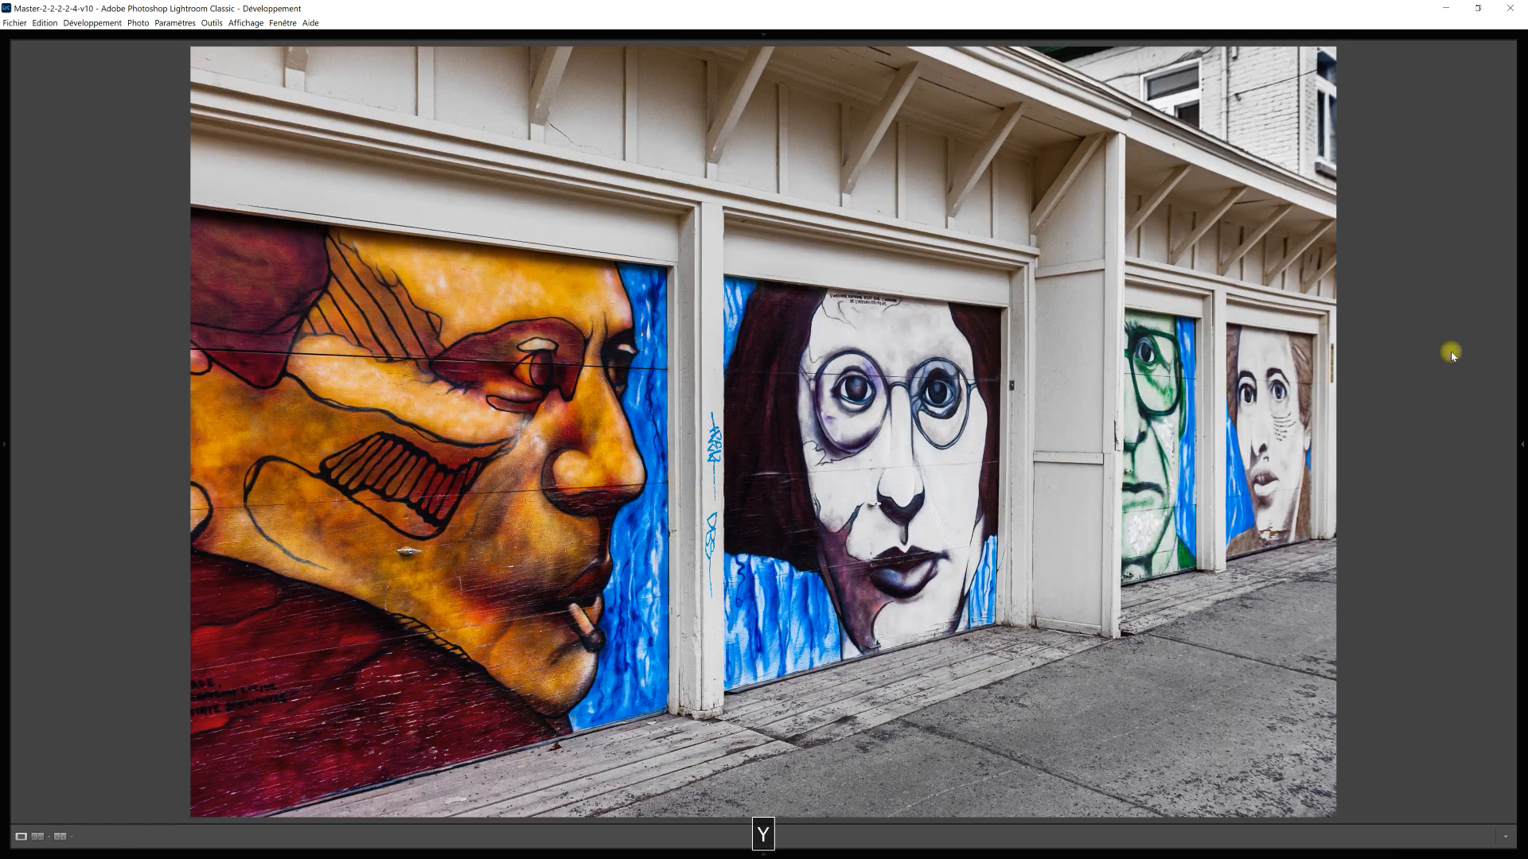